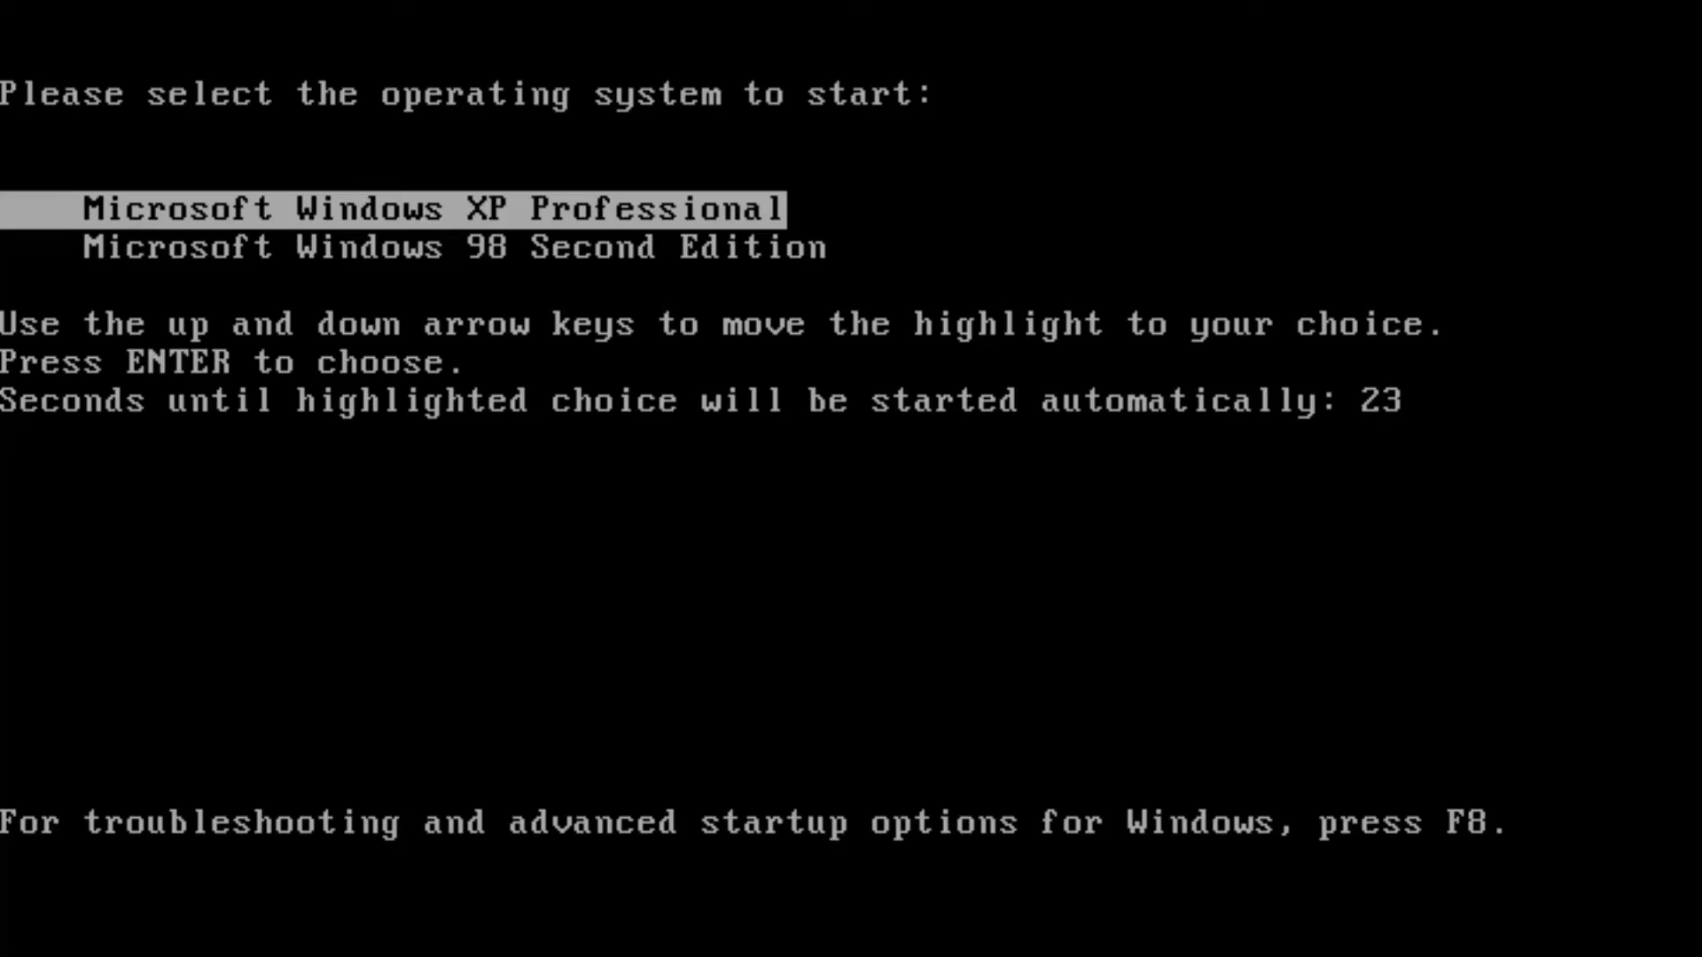
# - Highlight Microsoft Windows 98 Second Edition in the NTLDR boot menu
pyautogui.press('Down')
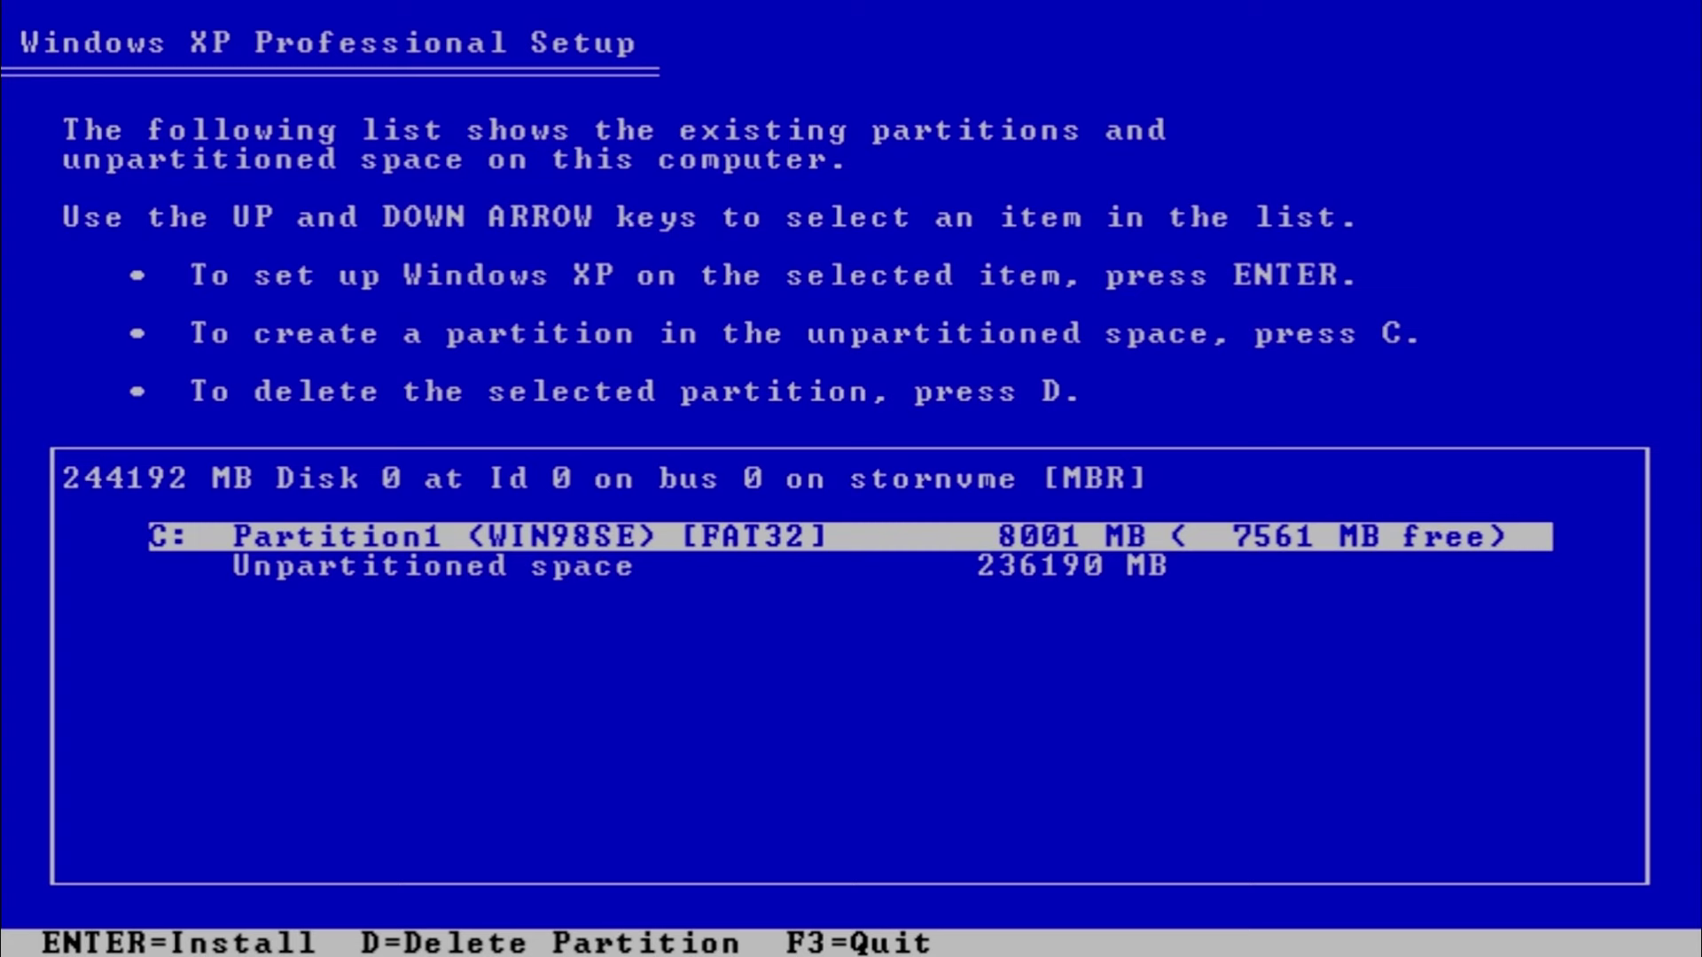
# - Create a 32000 MB E: partition in the unpartitioned space and install Windows XP onto it
pyautogui.press('Down')
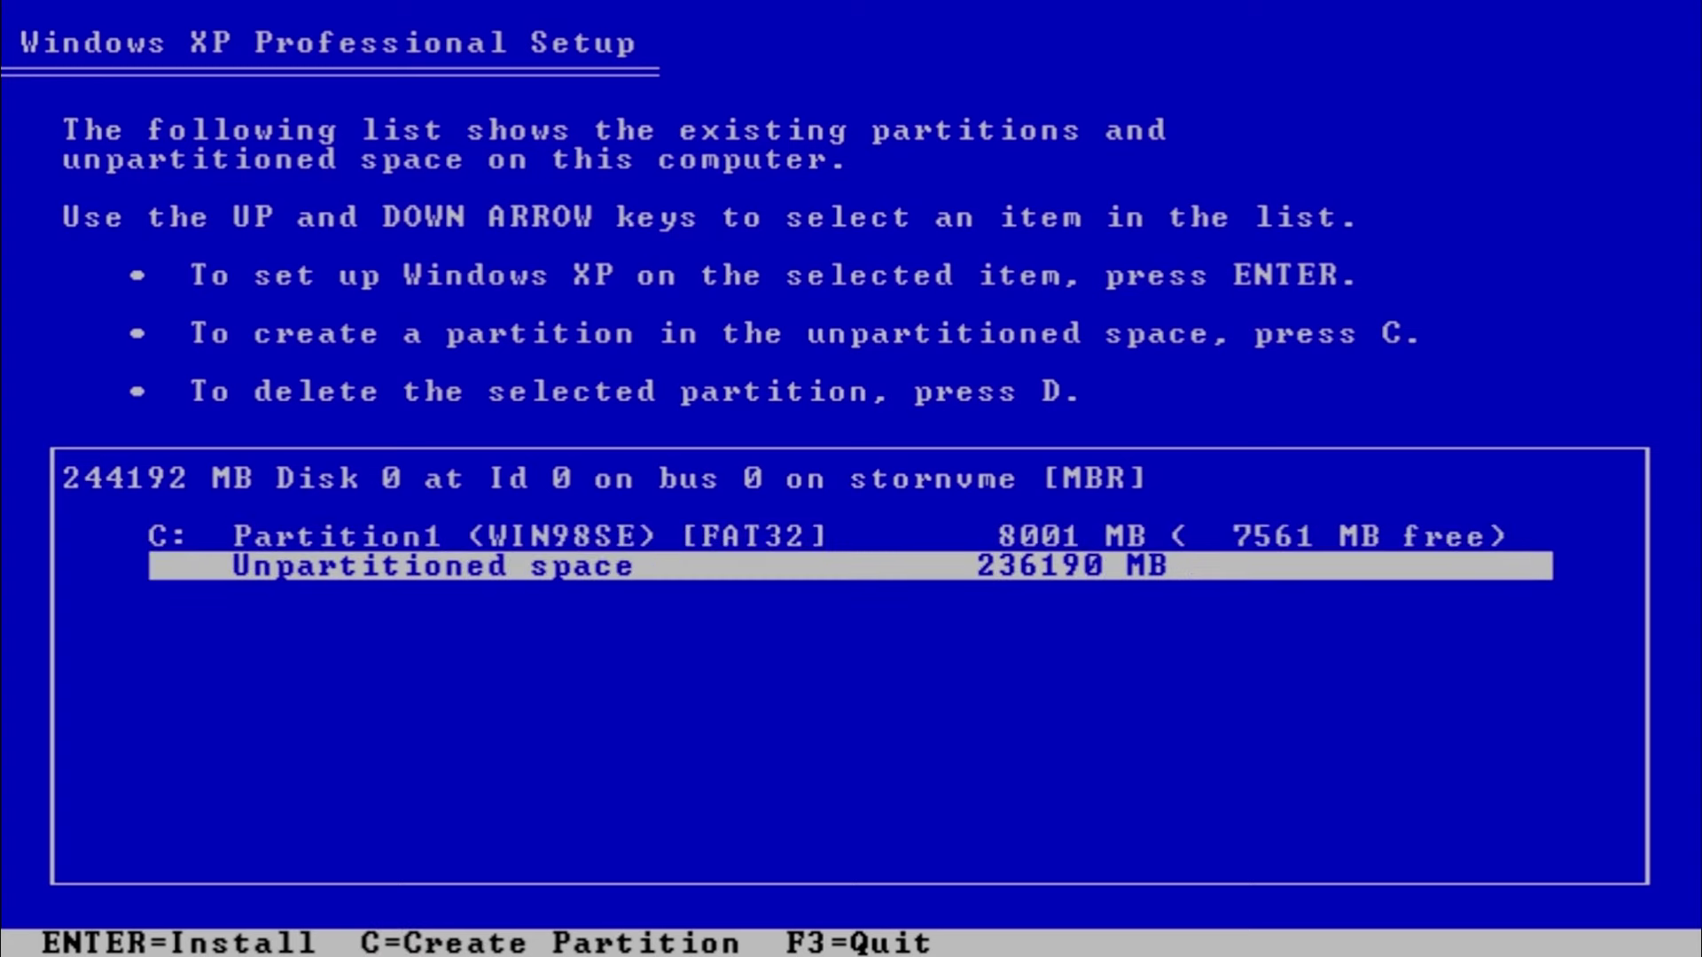
pyautogui.press('c')
pyautogui.press('BackSpace')
pyautogui.press('BackSpace')
pyautogui.press('BackSpace')
pyautogui.press('BackSpace')
pyautogui.press('BackSpace')
pyautogui.press('BackSpace')
pyautogui.write('32000')
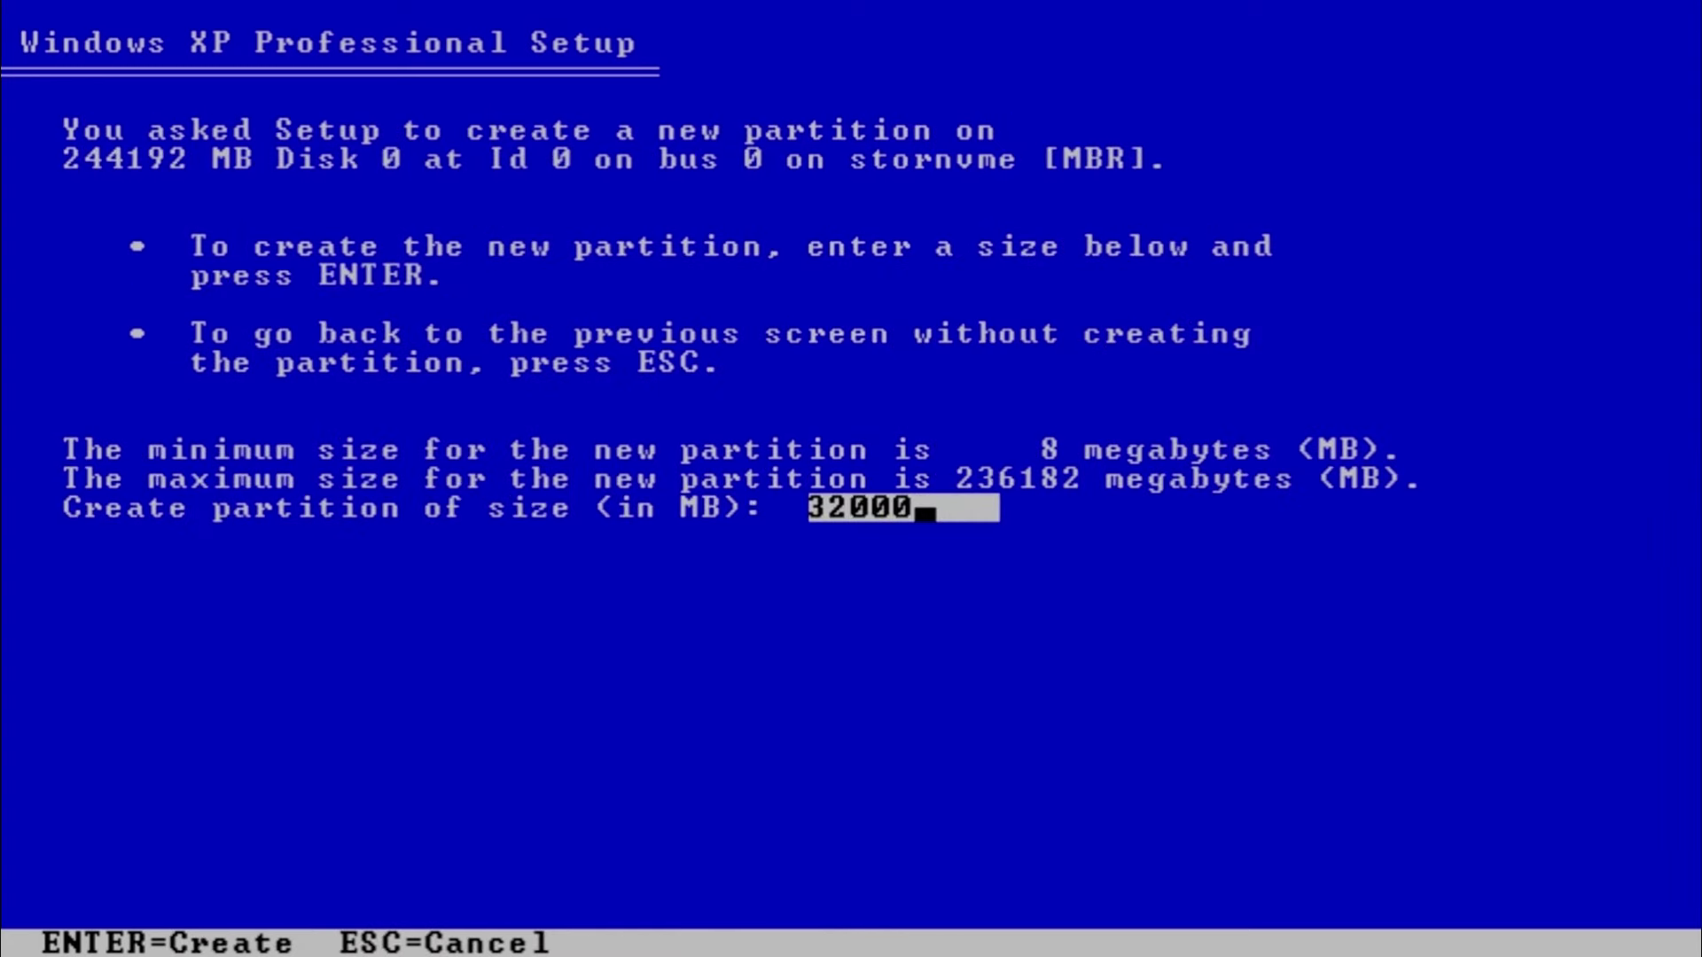
pyautogui.press('Return')
pyautogui.press('Down')
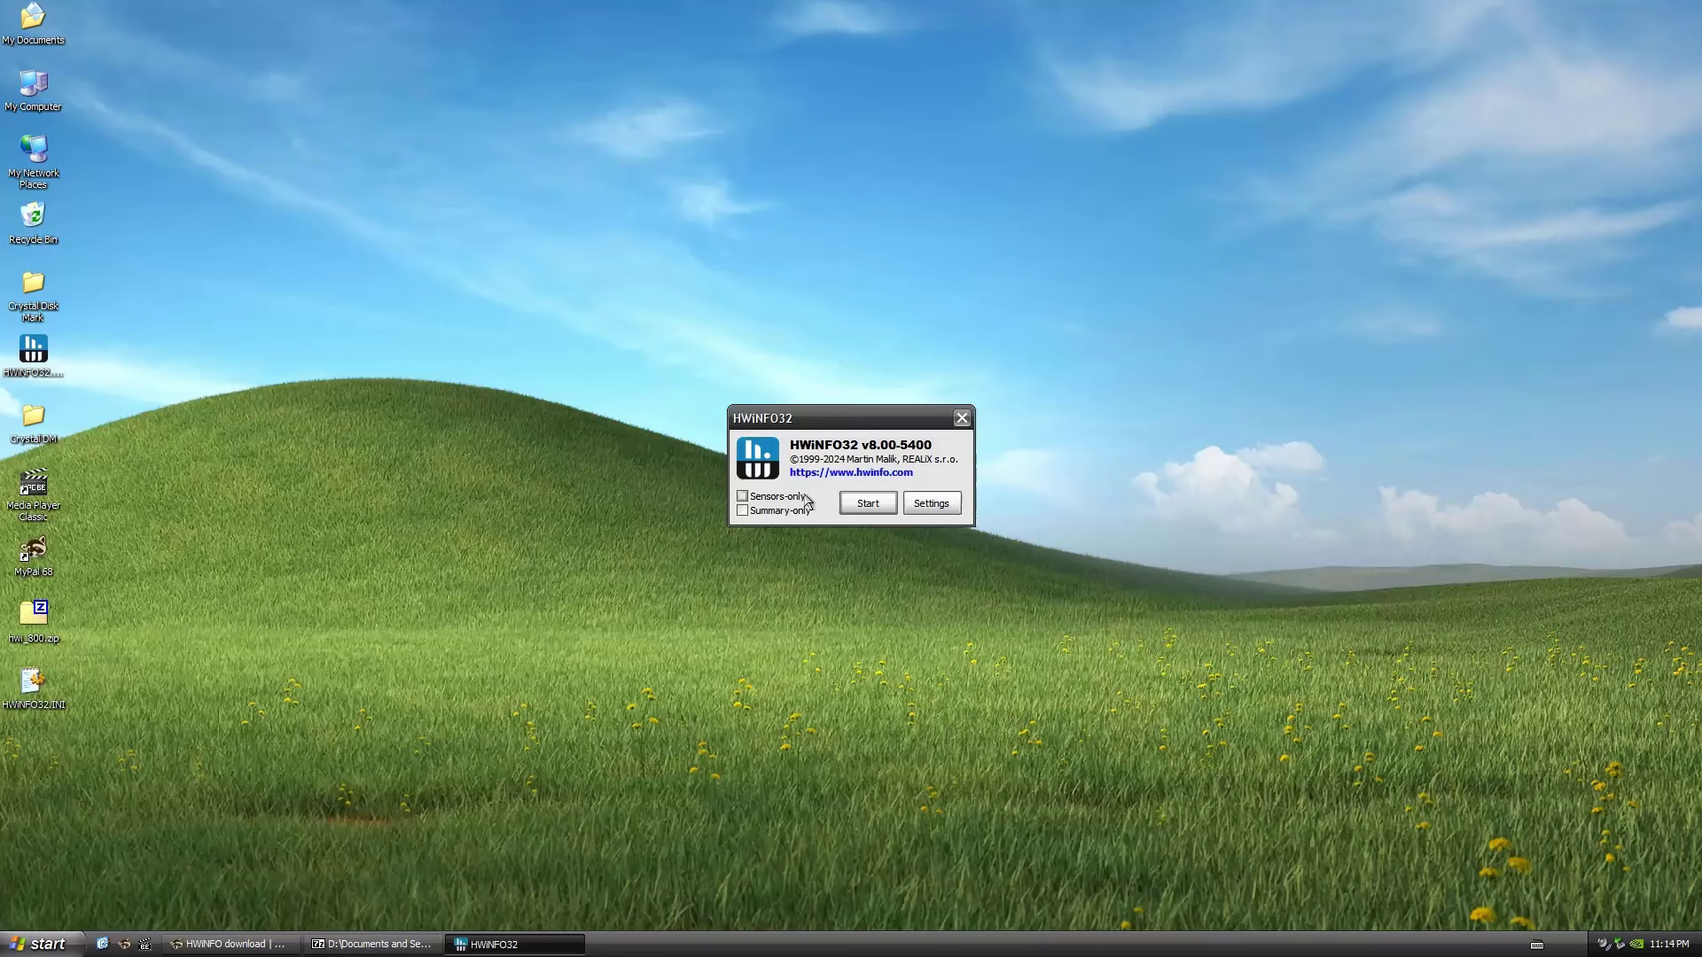
pyautogui.press('Return')
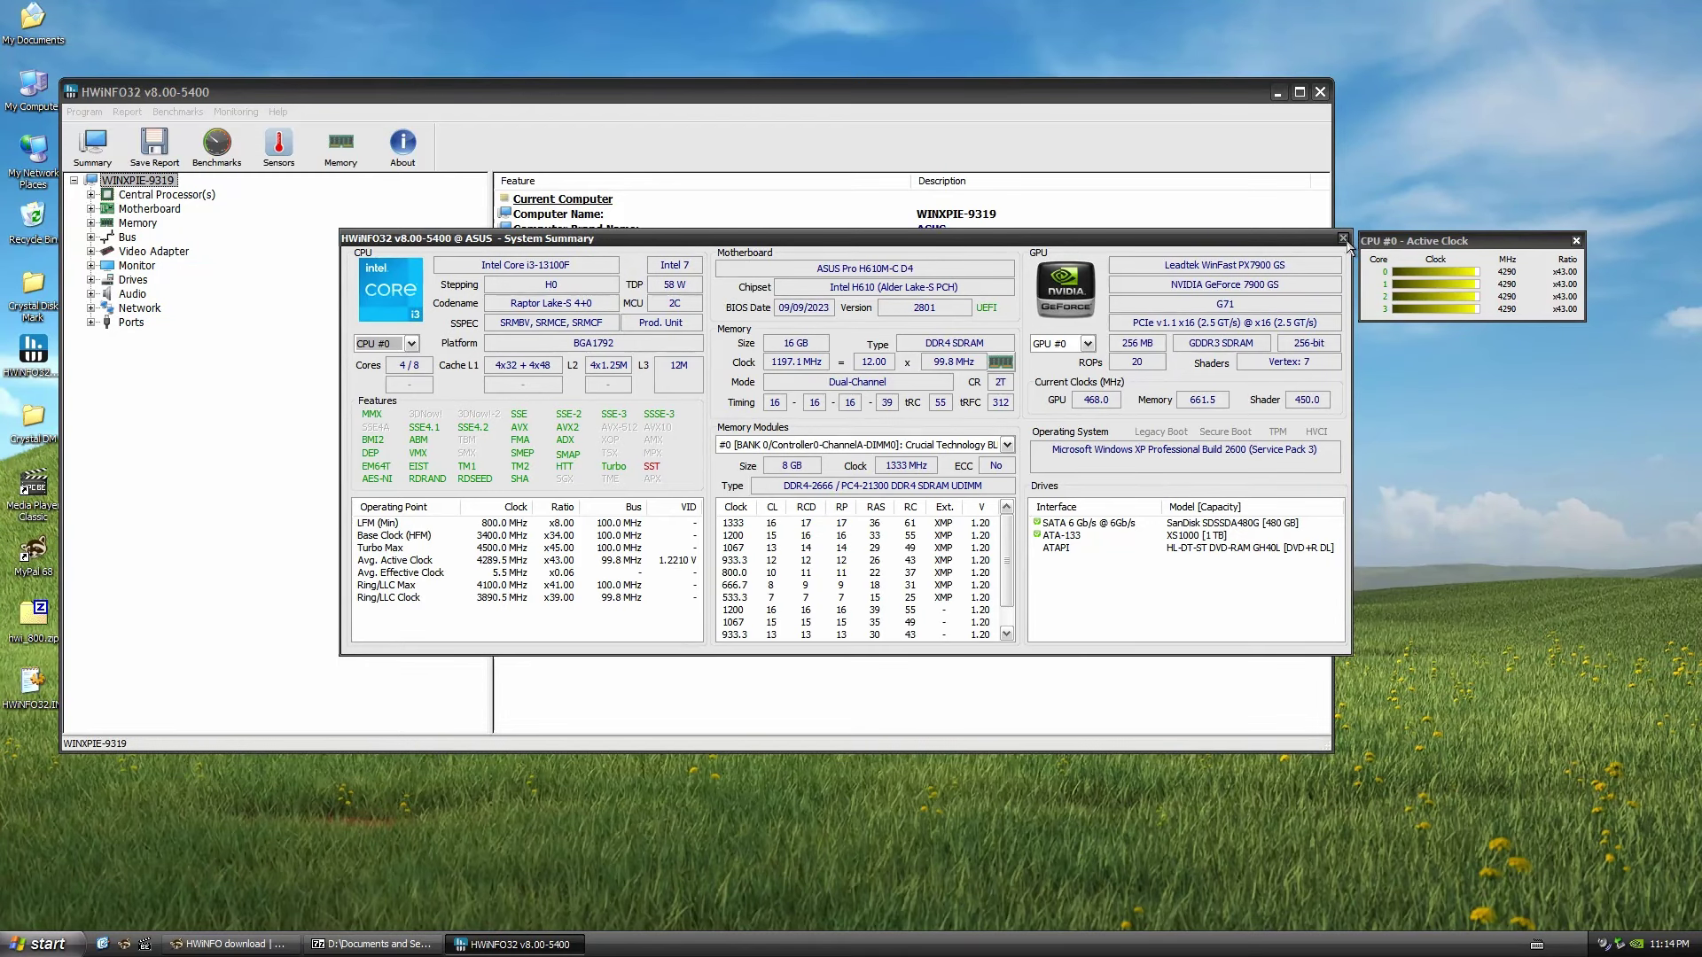
# - Close the system summary and expand Root Port #5's x4 bus to reveal the NVMe controller
pyautogui.click(1344, 238)
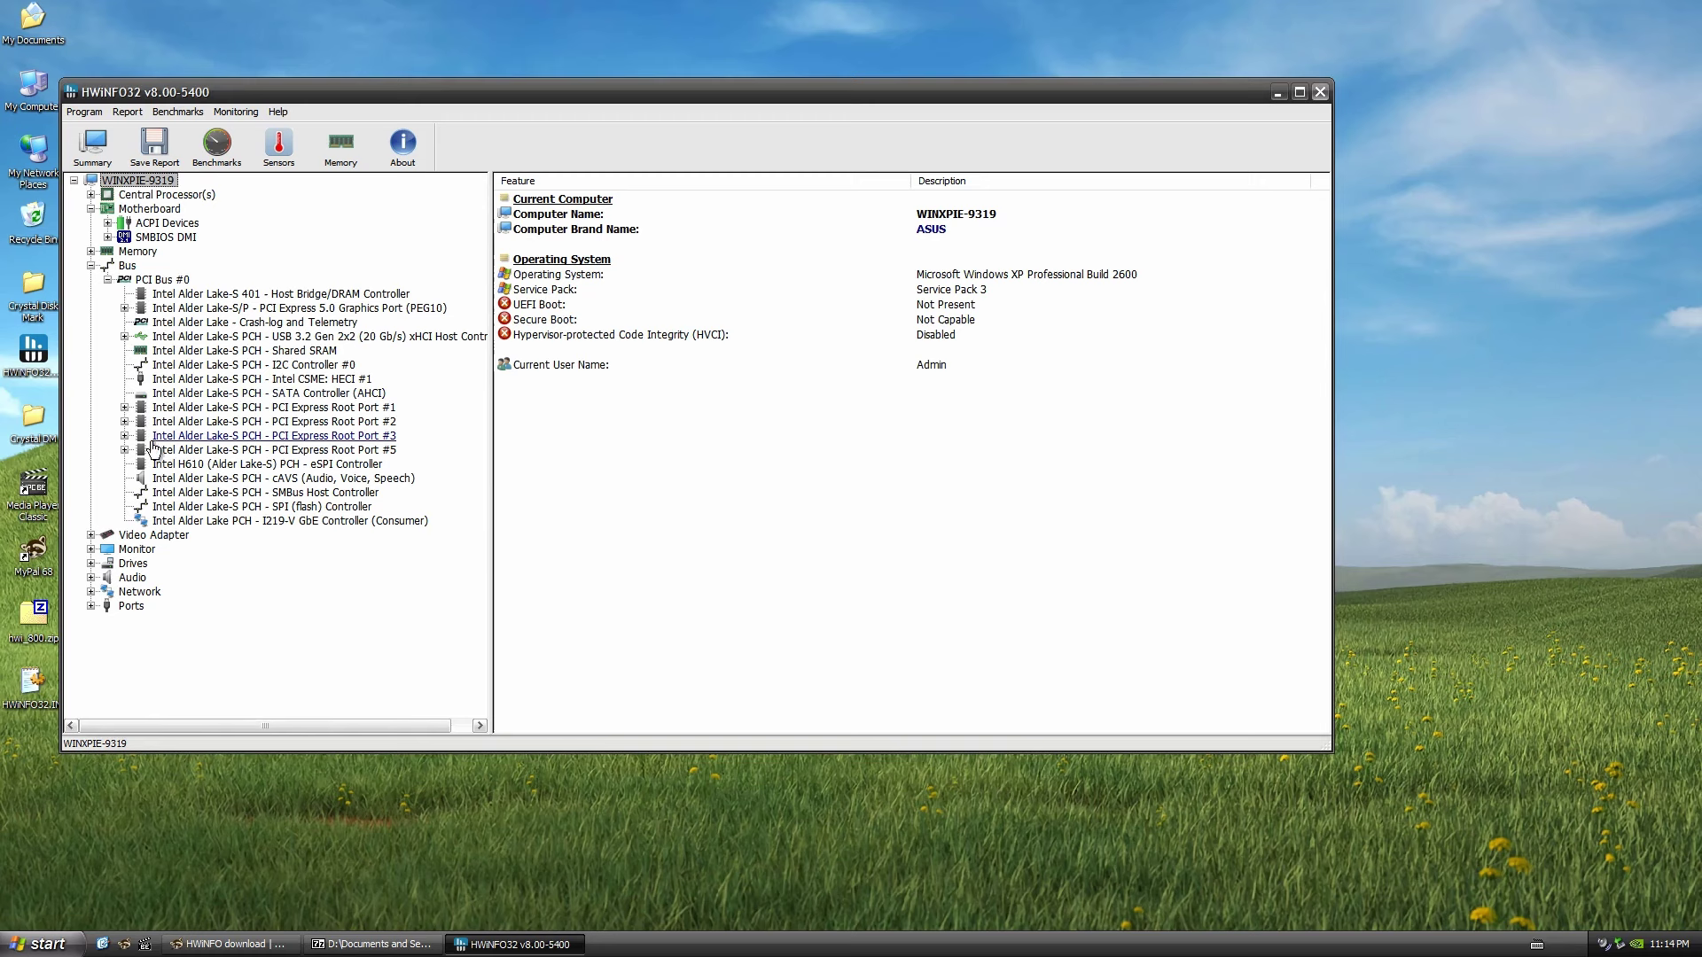
pyautogui.click(125, 449)
pyautogui.click(141, 464)
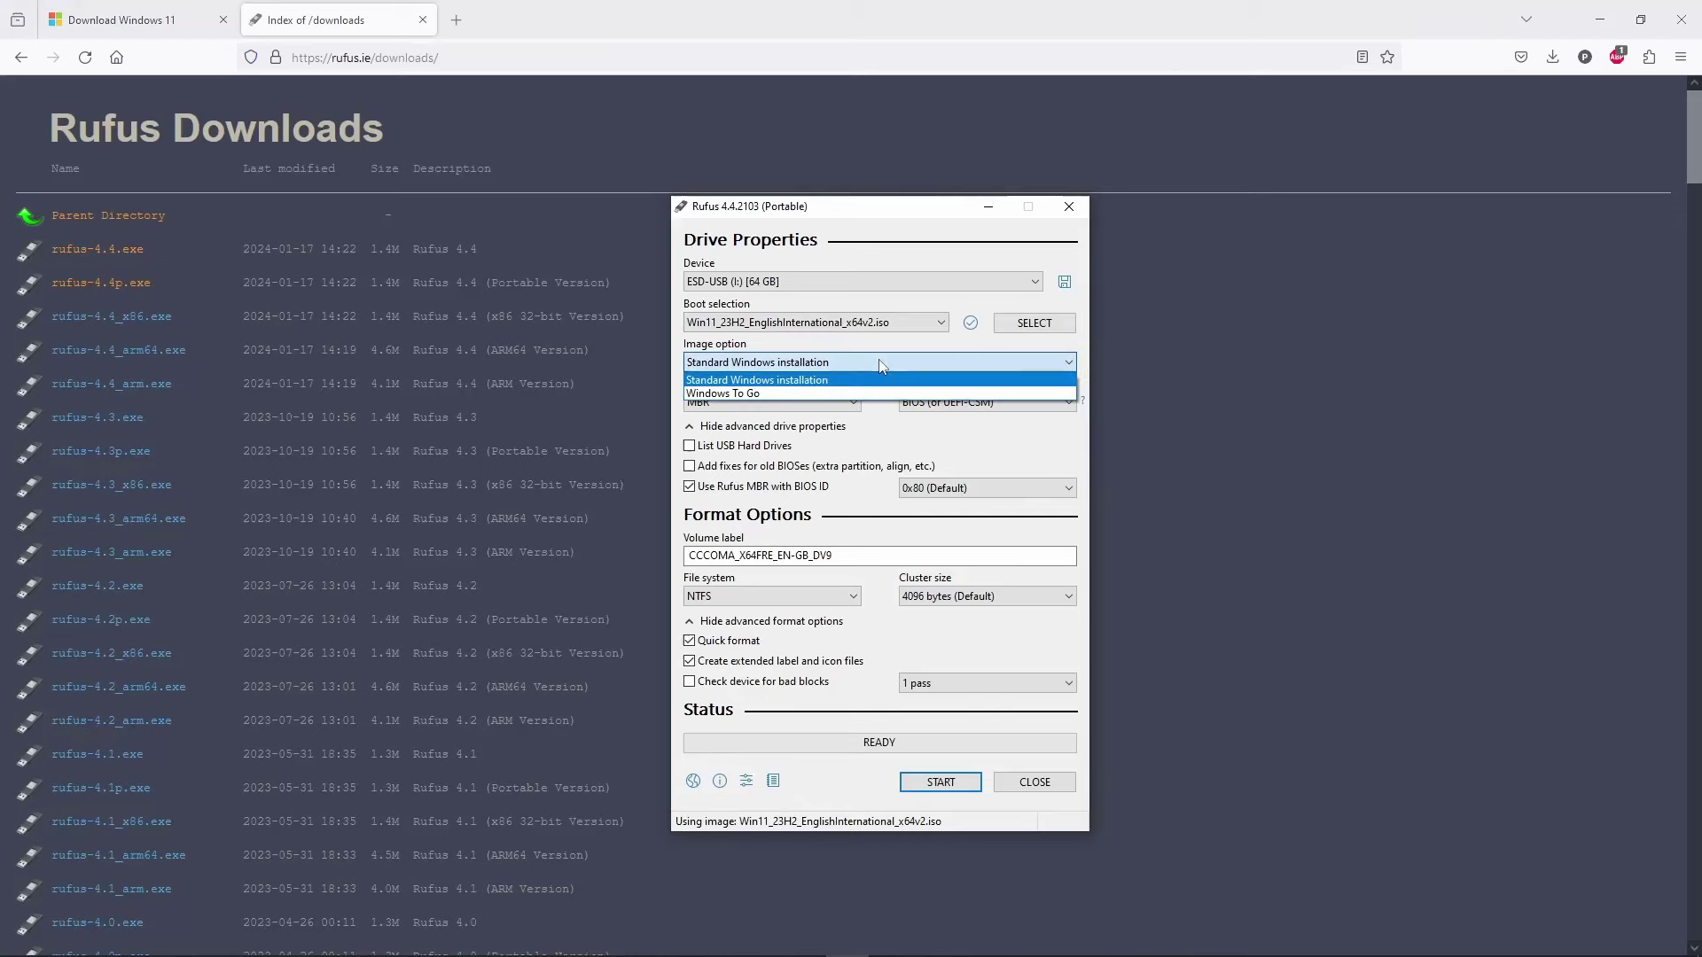
# - Keep Standard Windows installation, with MBR partition scheme and BIOS target system in Rufus
pyautogui.click(762, 379)
pyautogui.click(840, 403)
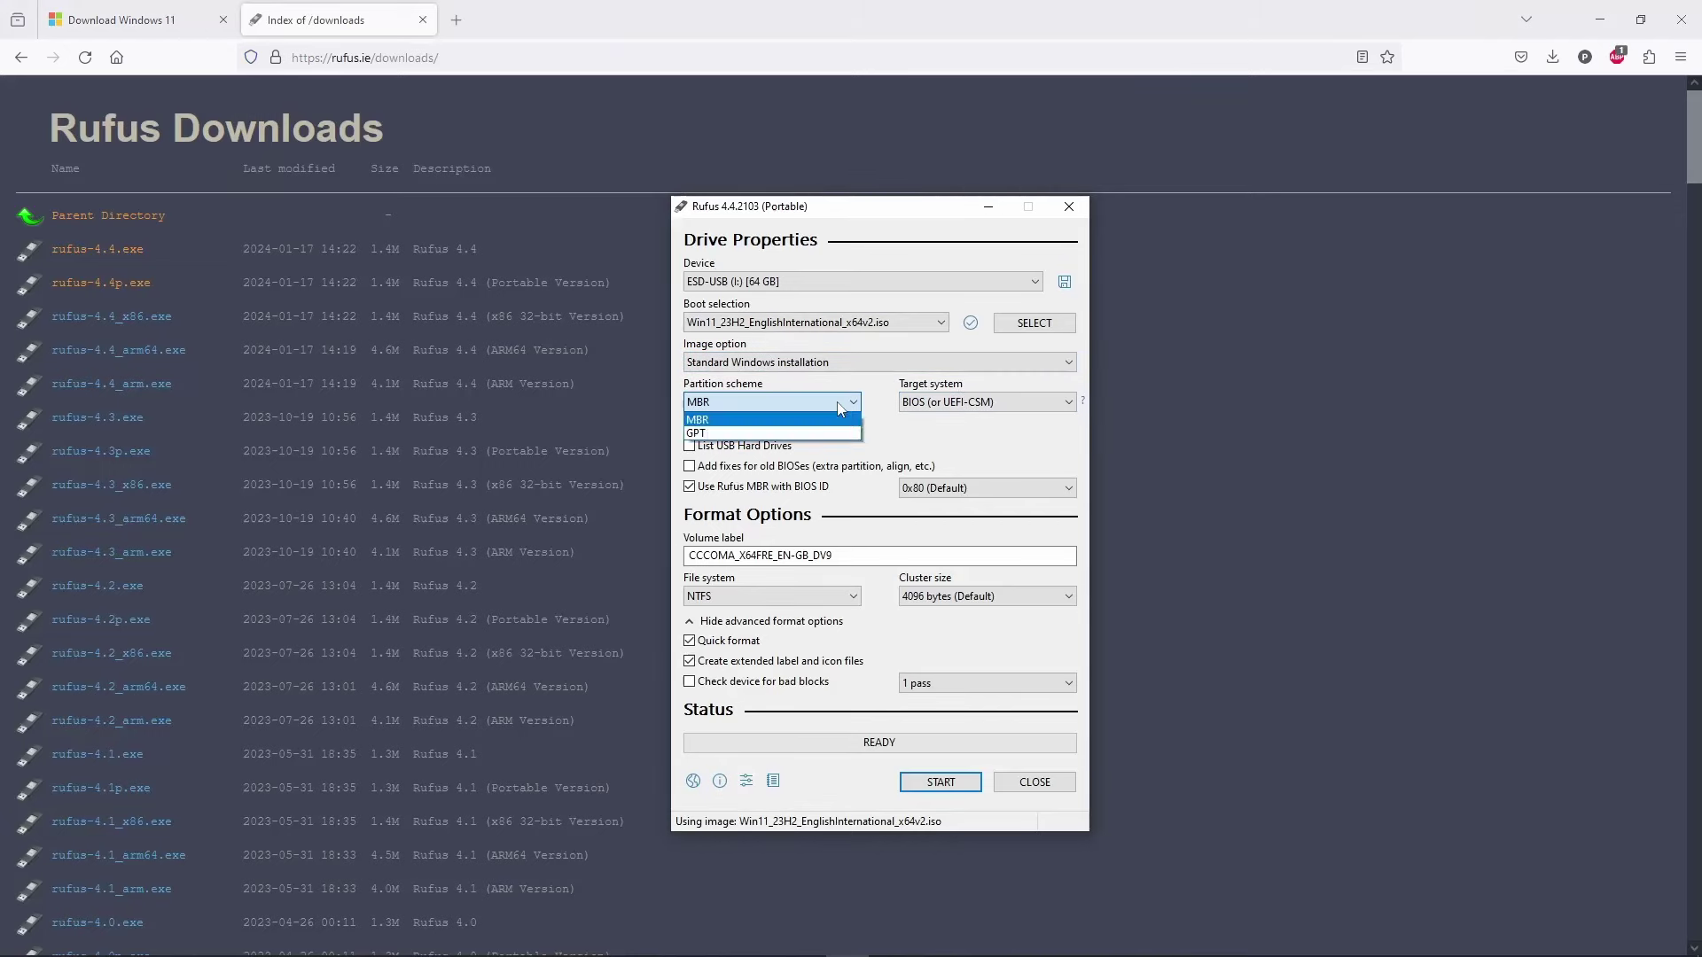
pyautogui.click(840, 419)
pyautogui.click(1020, 402)
pyautogui.click(984, 416)
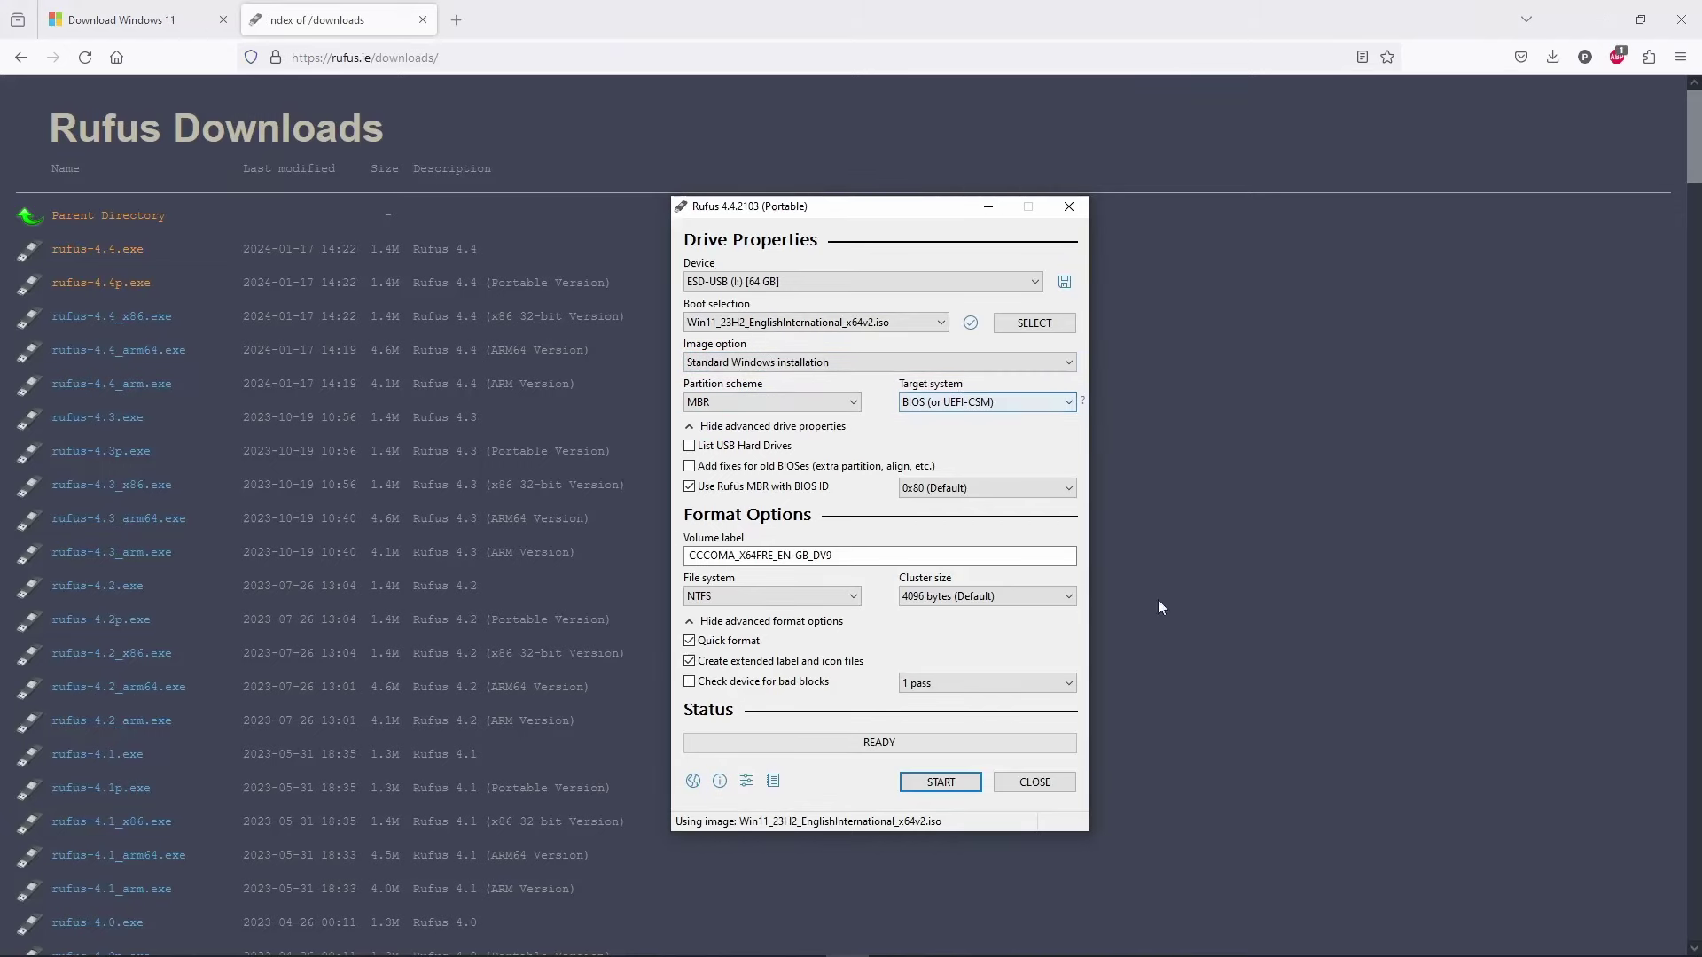
# - Start writing the image with a local account username set, and confirm erasing the USB drive
pyautogui.click(952, 786)
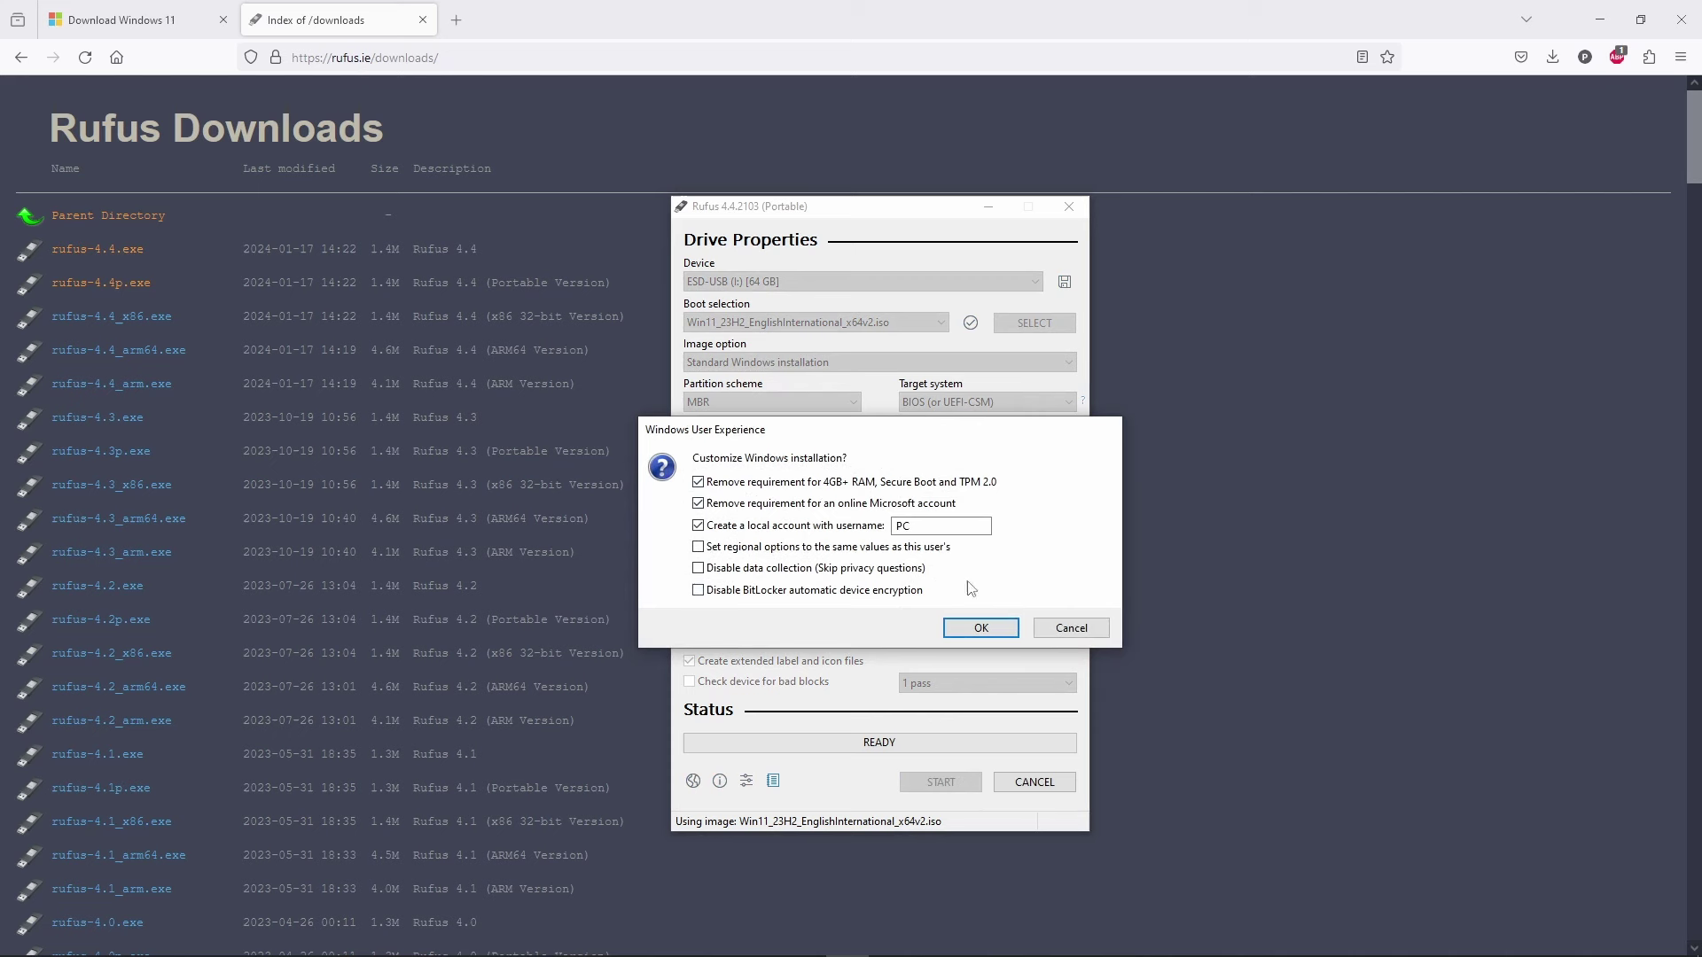
pyautogui.click(840, 526)
pyautogui.write('OMORES')
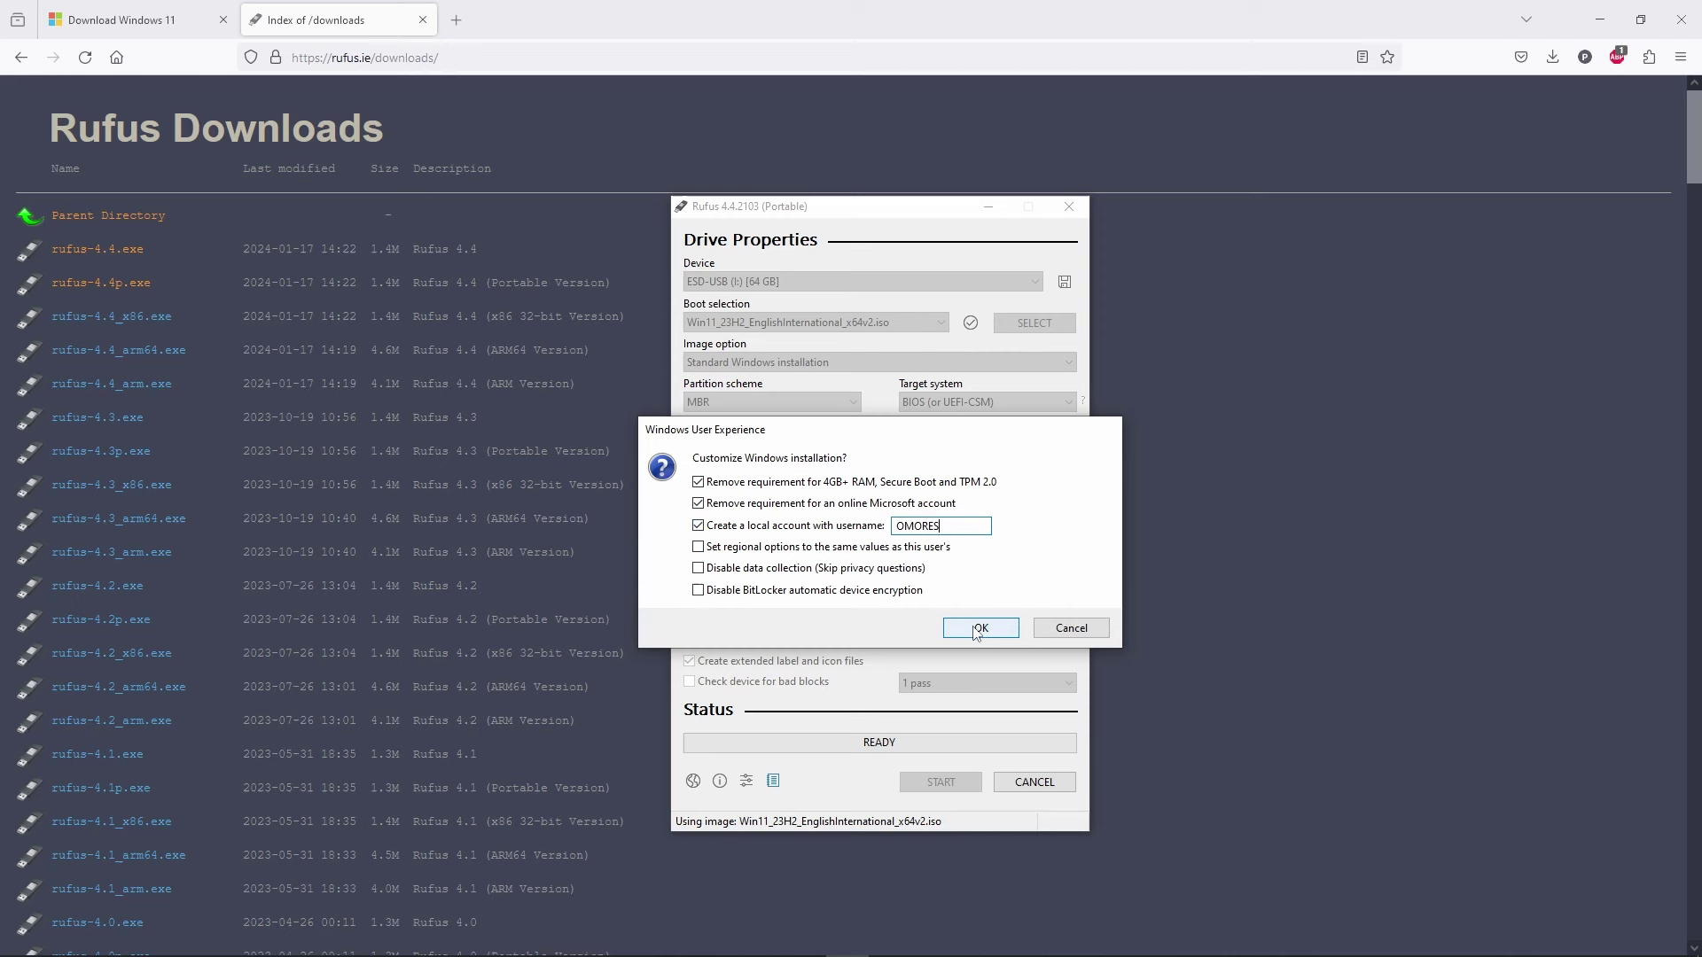
pyautogui.click(981, 627)
pyautogui.click(913, 555)
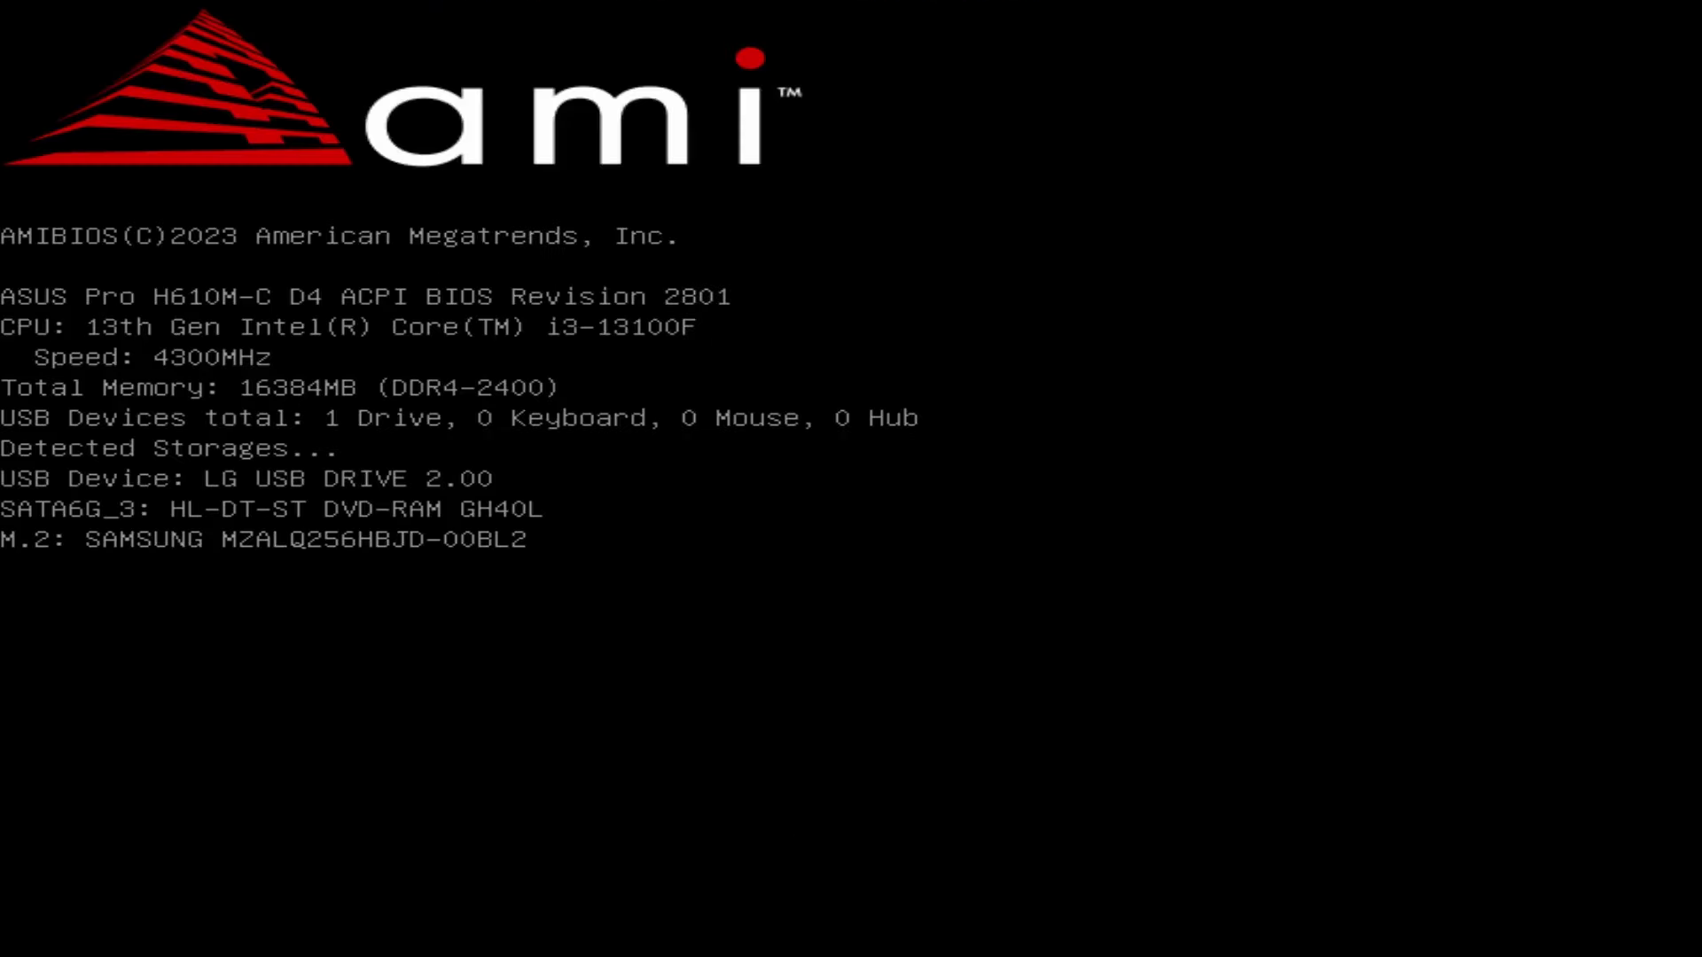
# - Boot from the USB disk and begin Windows 11 installation with UK settings and no product key
pyautogui.press('F8')
pyautogui.press('Up')
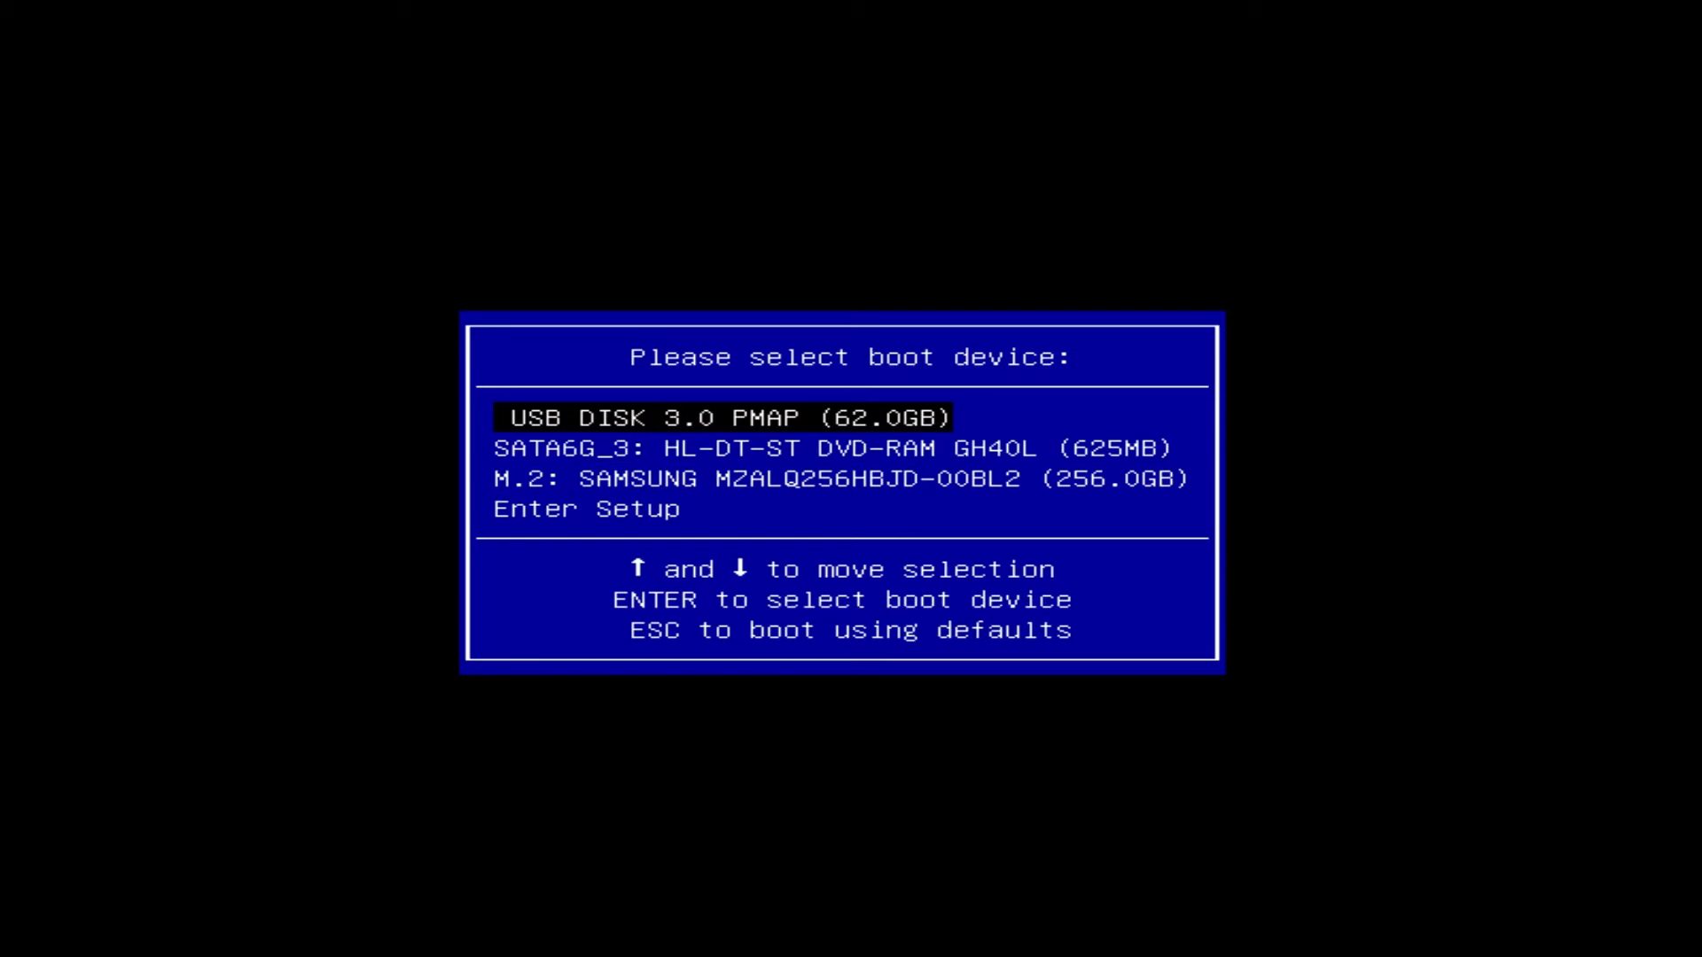
pyautogui.press('Return')
pyautogui.press('Return')
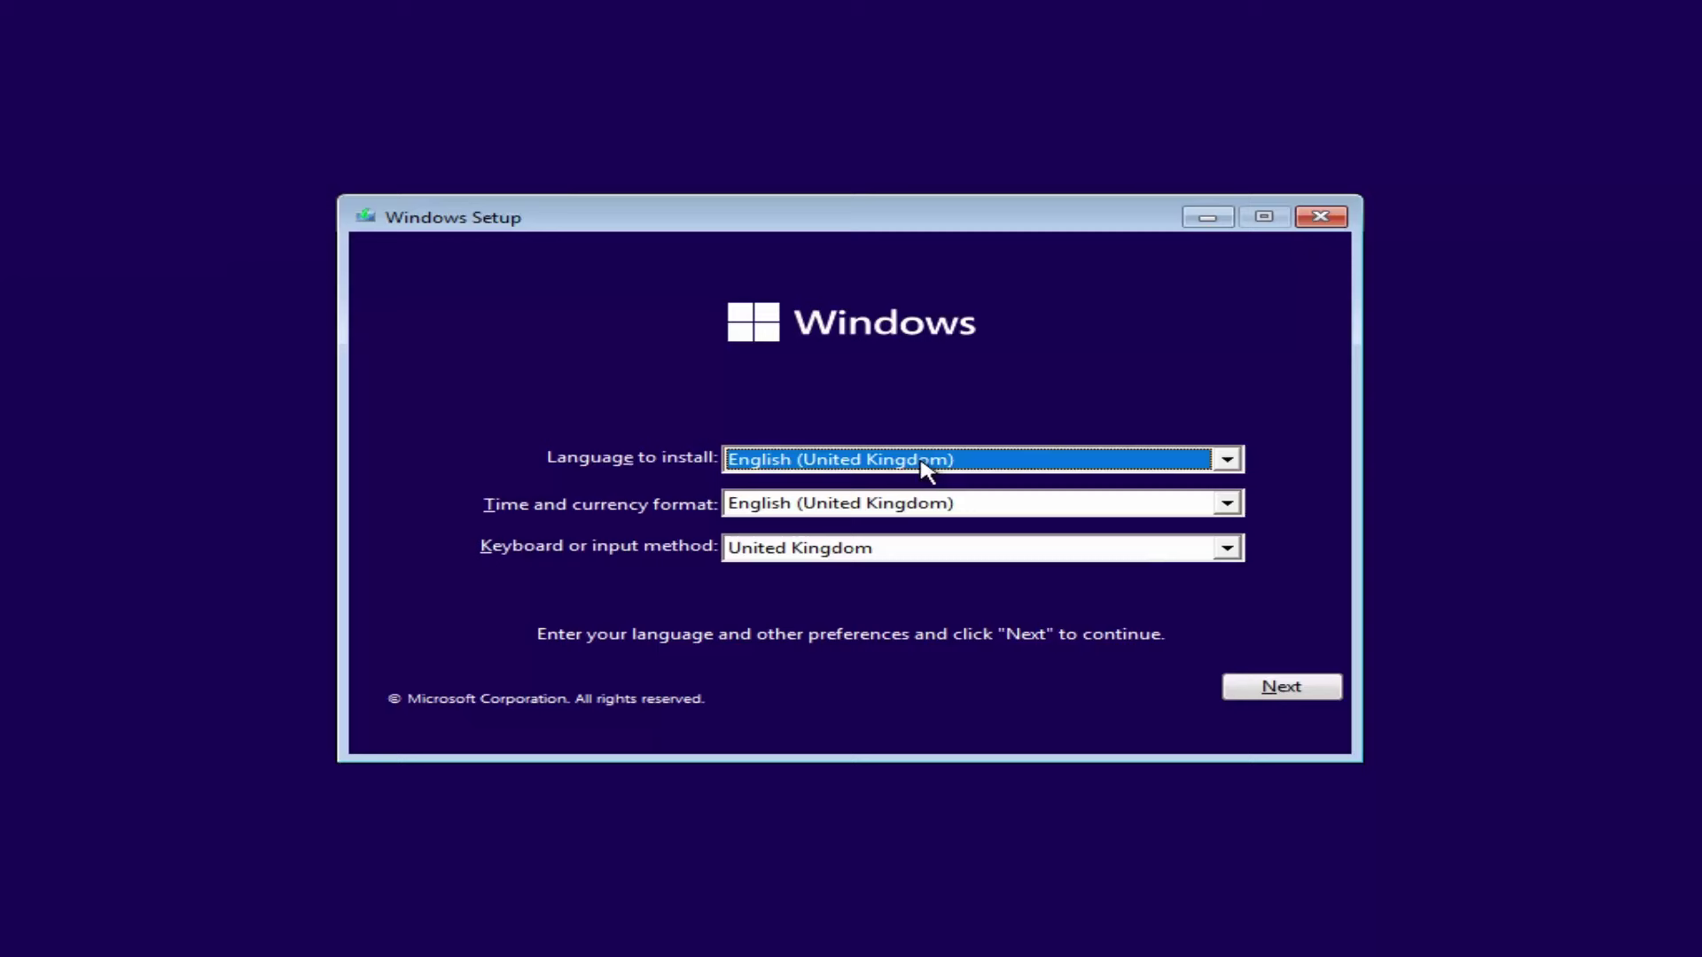
pyautogui.click(1241, 684)
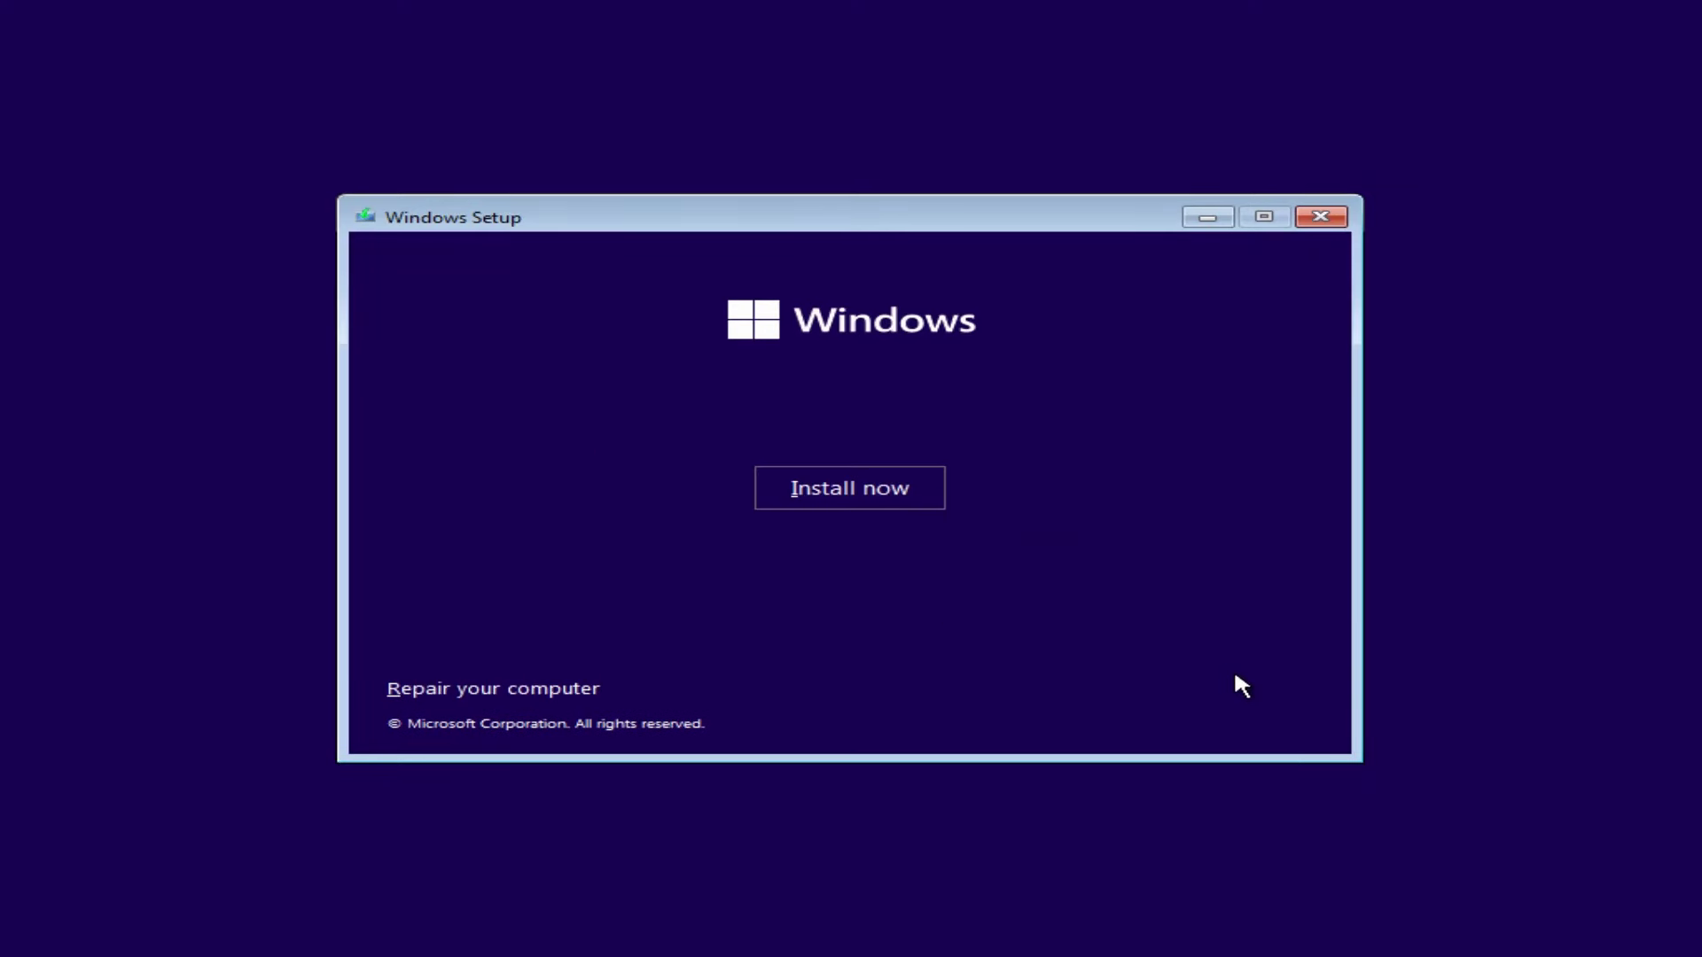
pyautogui.click(903, 508)
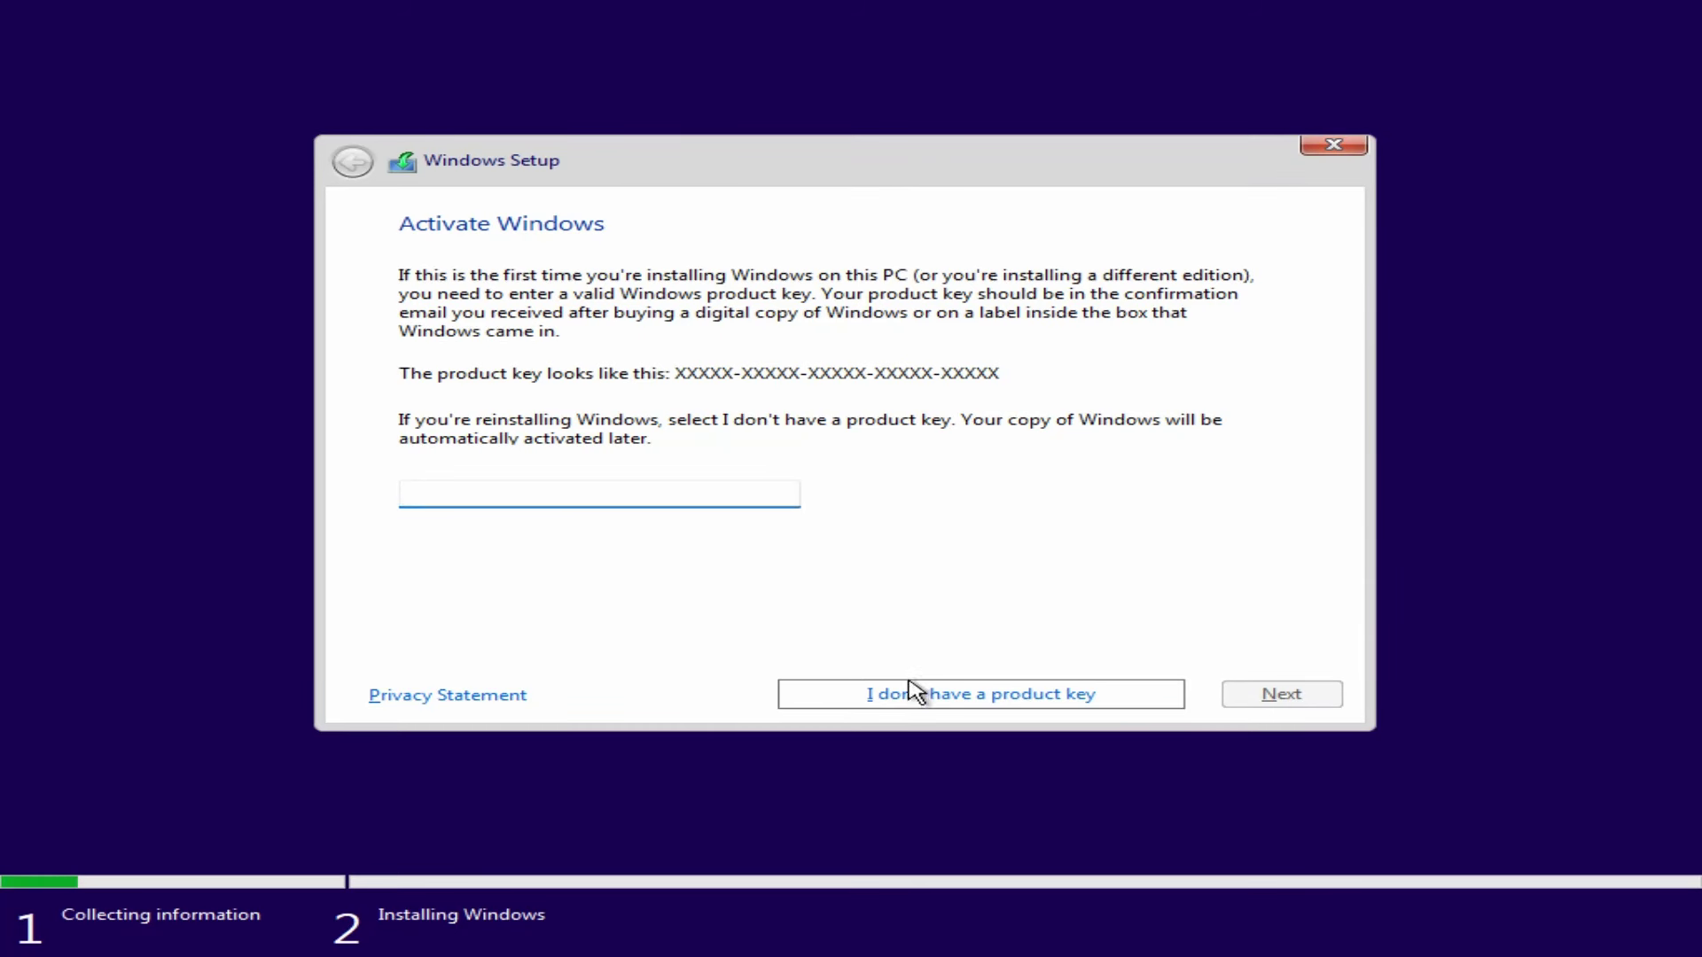
pyautogui.click(912, 691)
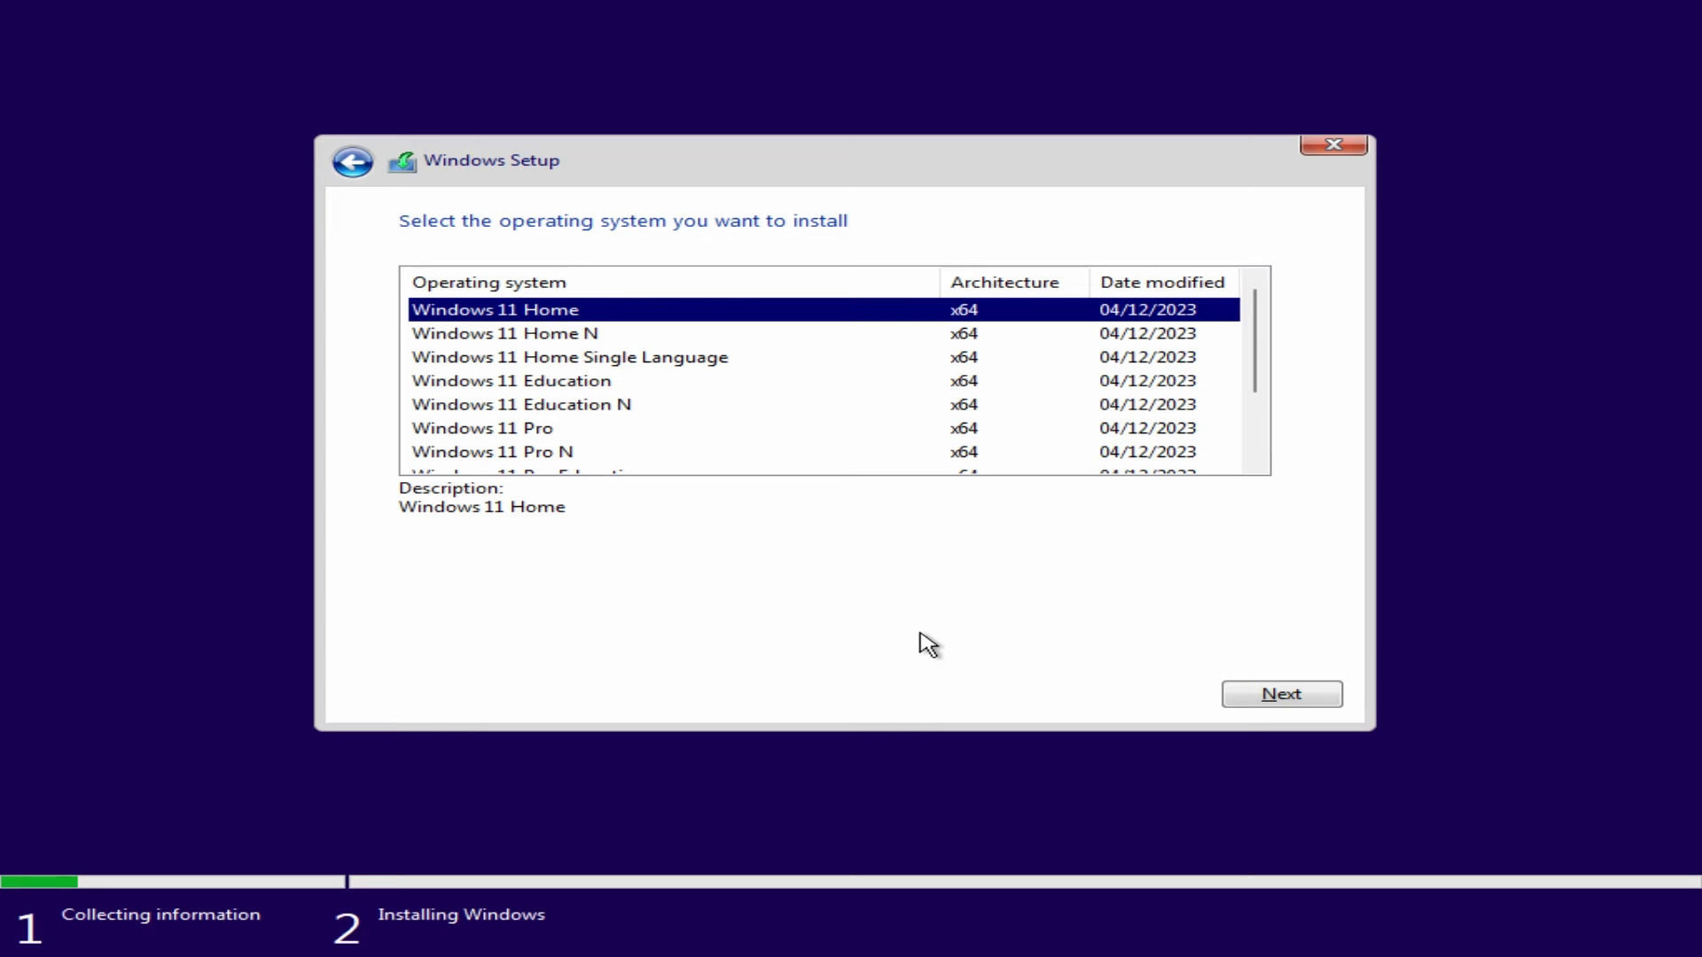
# - Choose Windows 11 Pro, accept the licence, and custom-install into the 199.4 GB unallocated space
pyautogui.click(567, 431)
pyautogui.click(1252, 687)
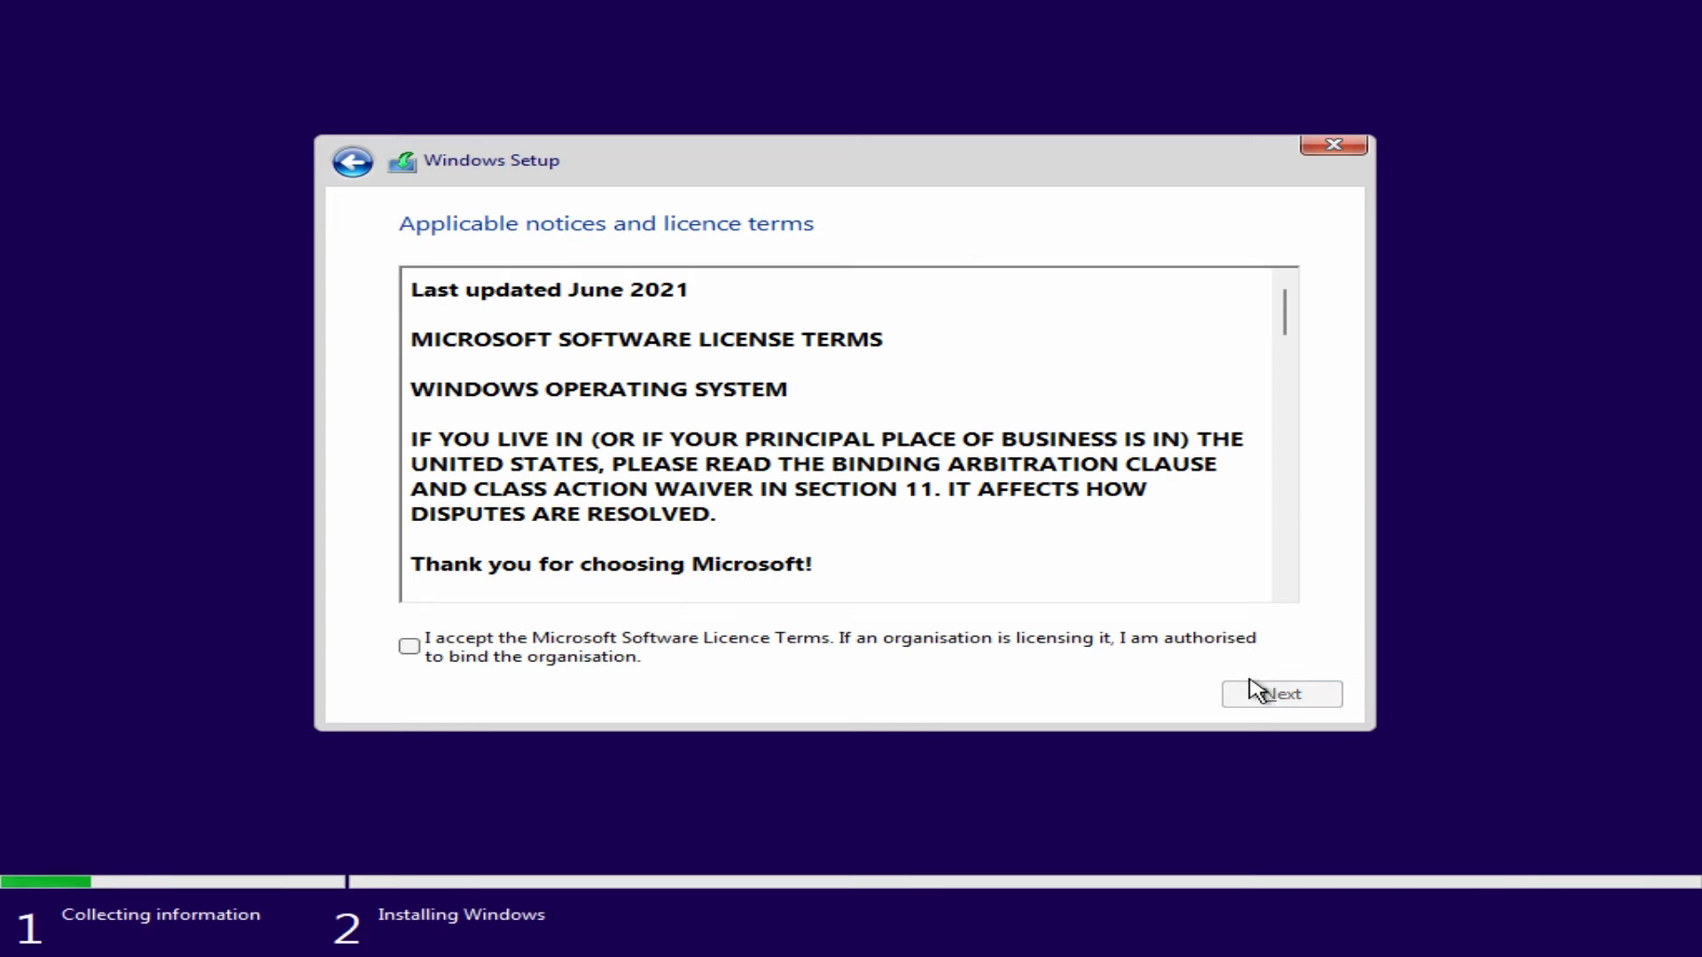
pyautogui.click(974, 653)
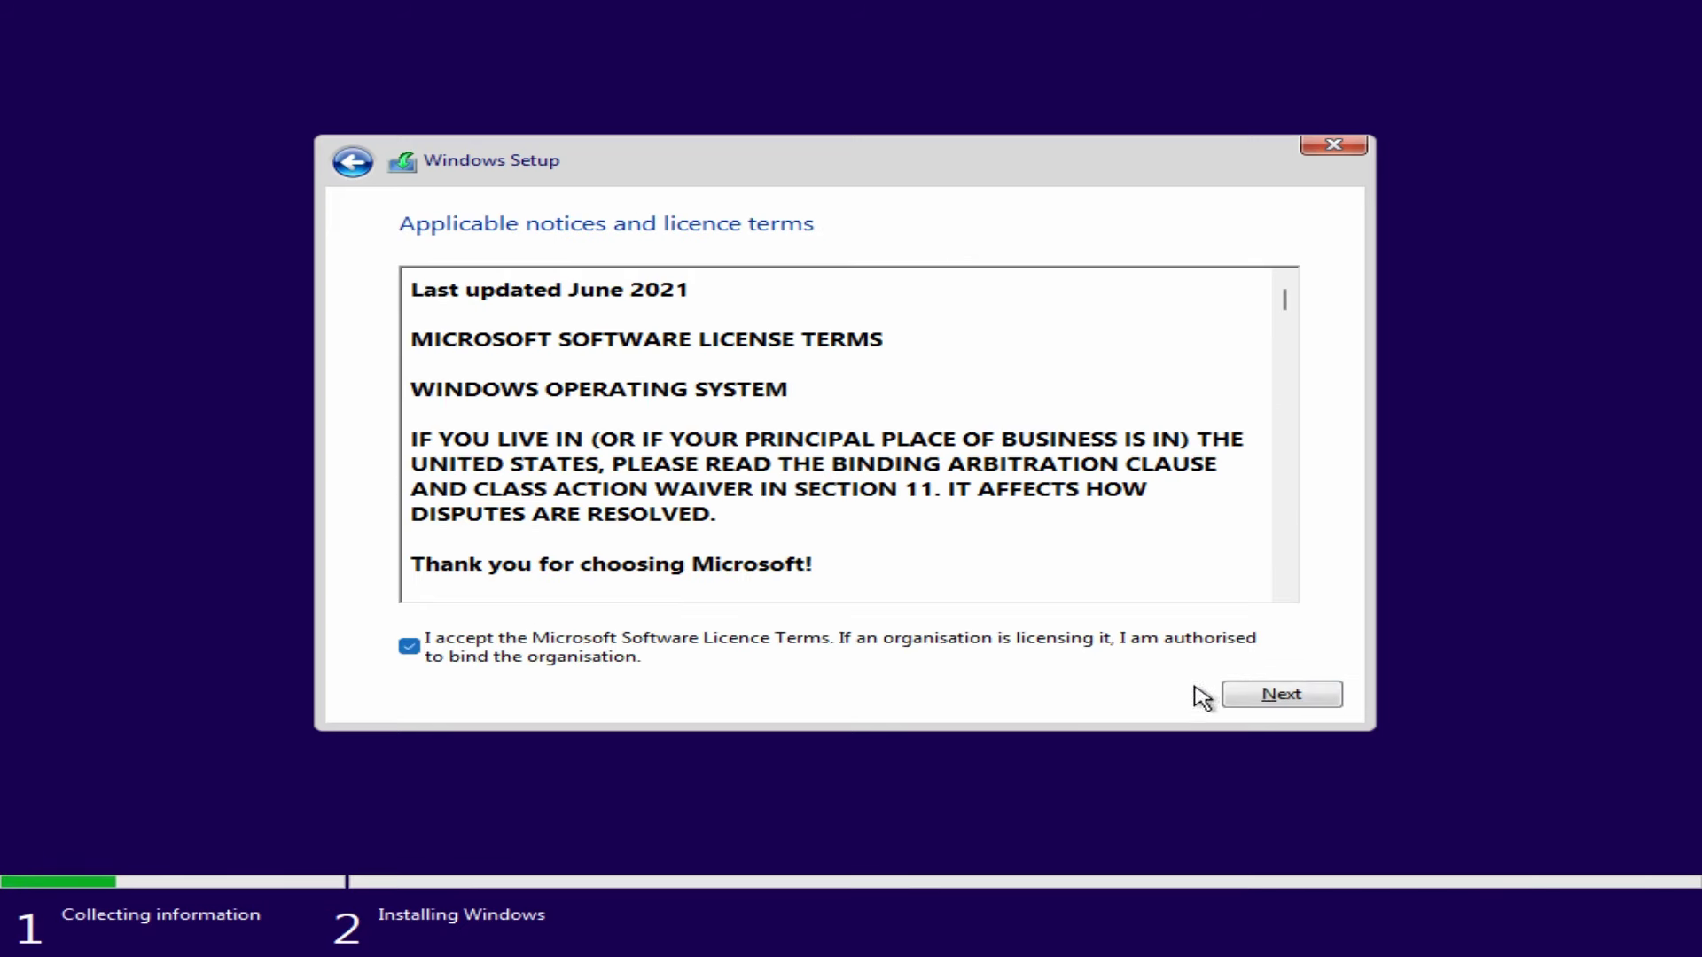
pyautogui.click(1252, 700)
pyautogui.click(938, 532)
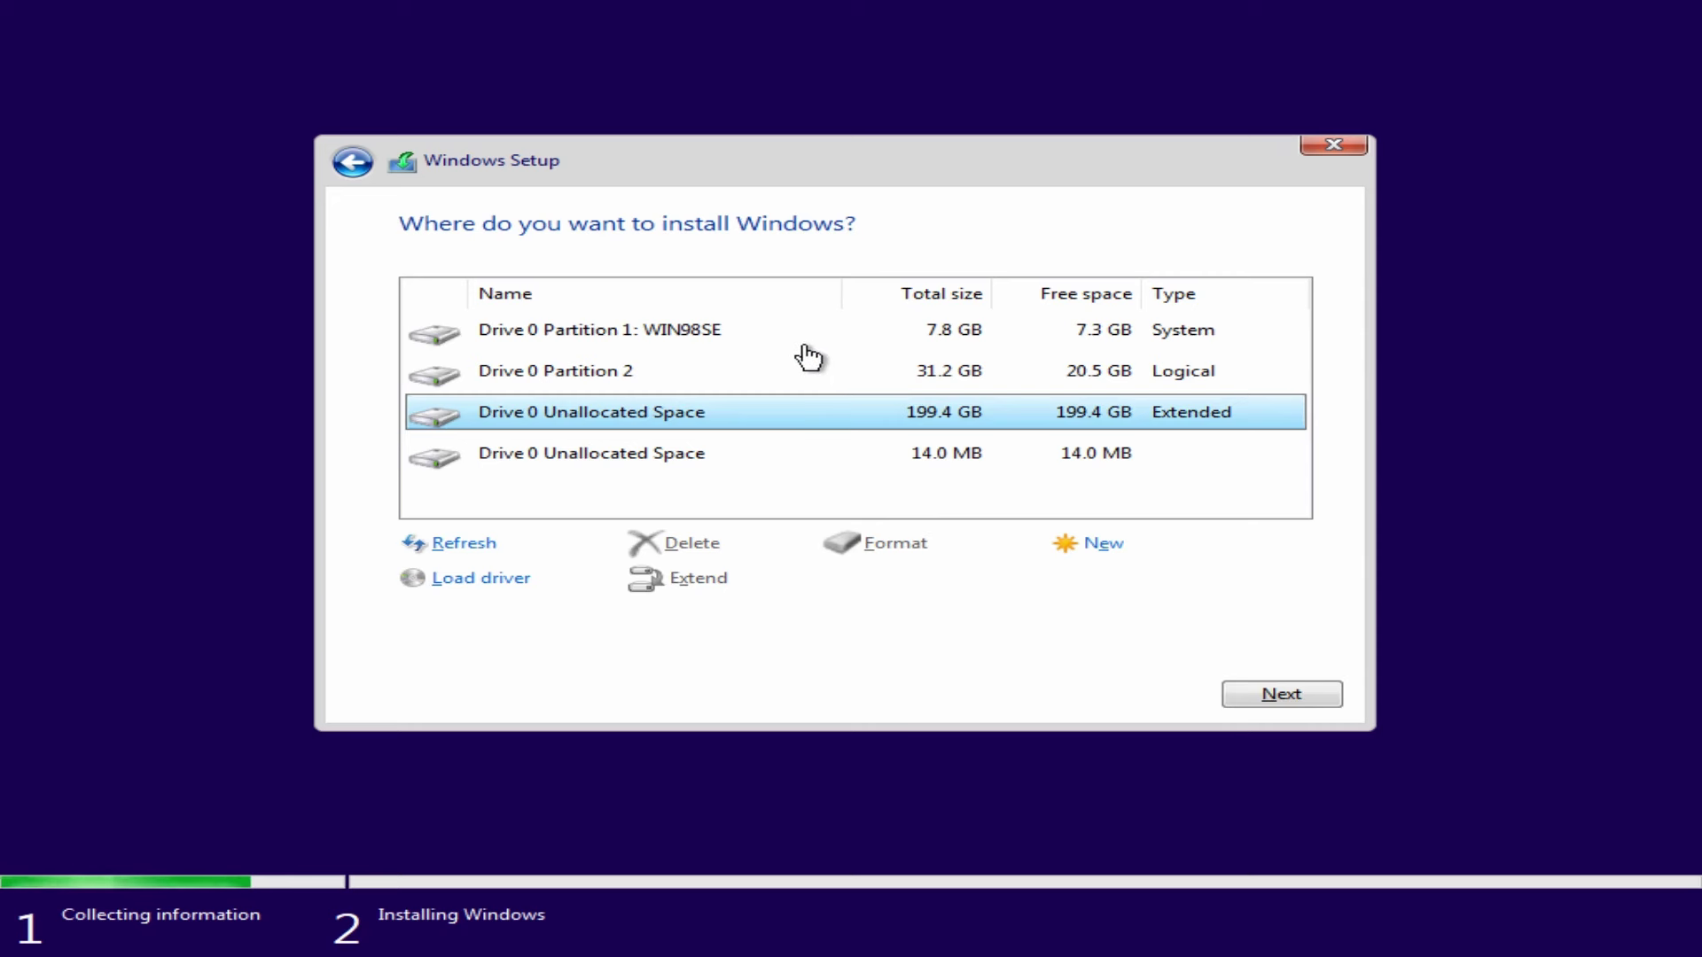
pyautogui.click(1254, 693)
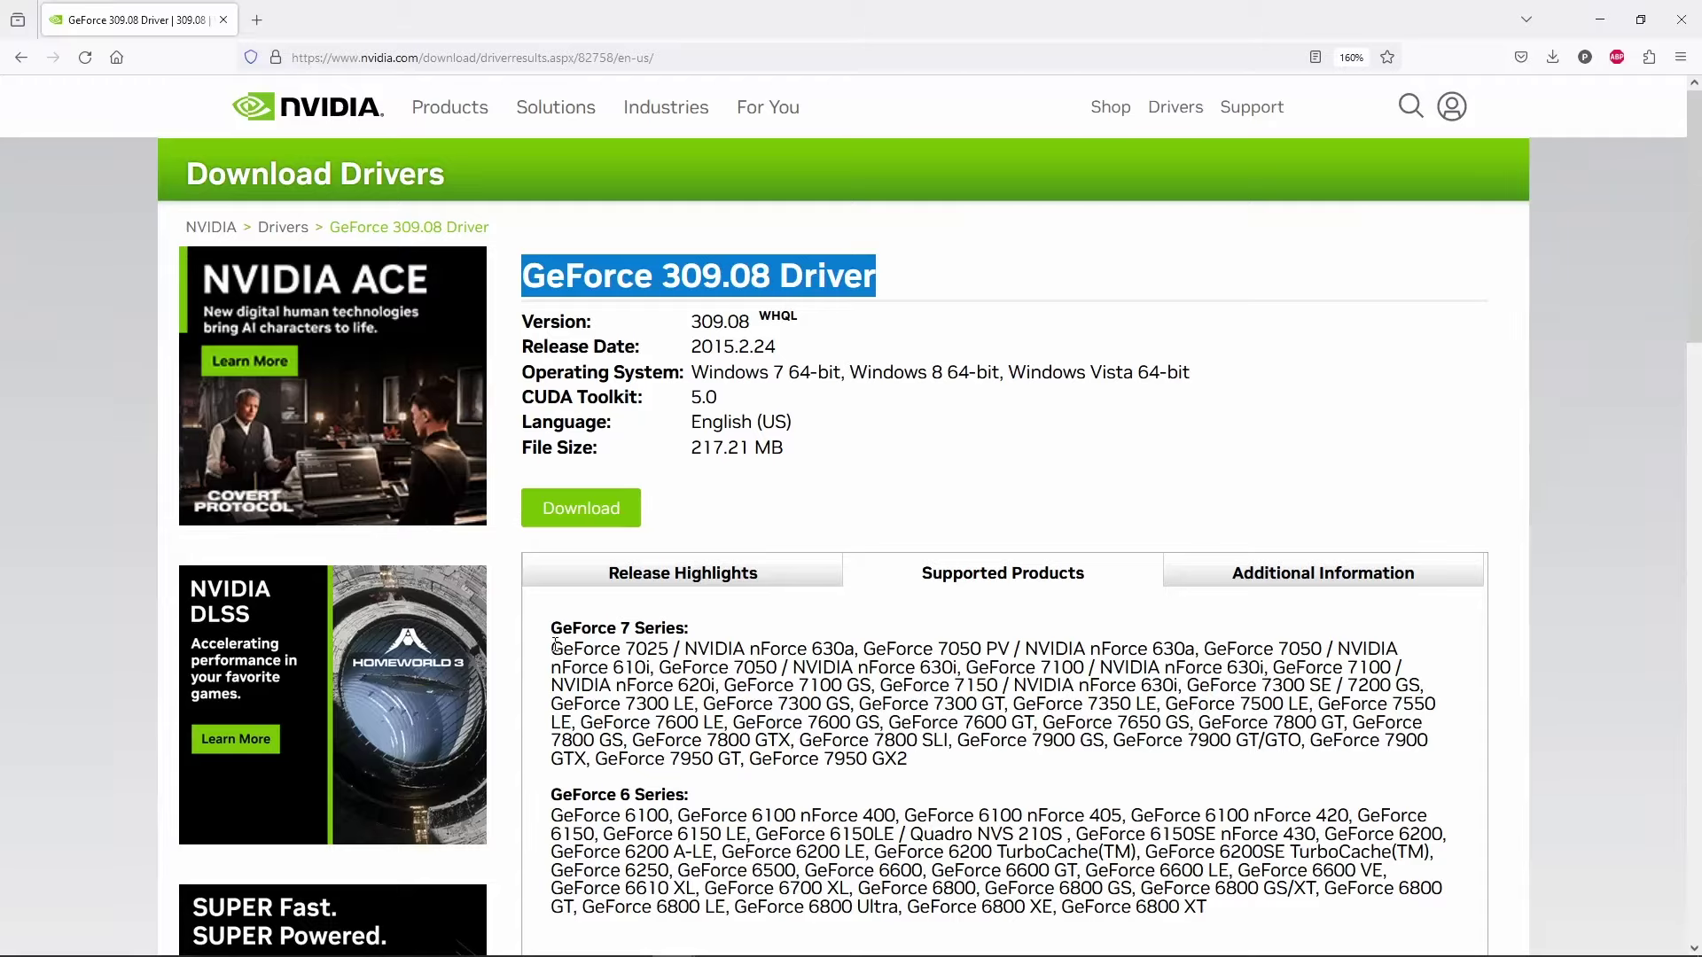
pyautogui.moveTo(550, 648); pyautogui.dragTo(855, 649)
pyautogui.click(825, 640)
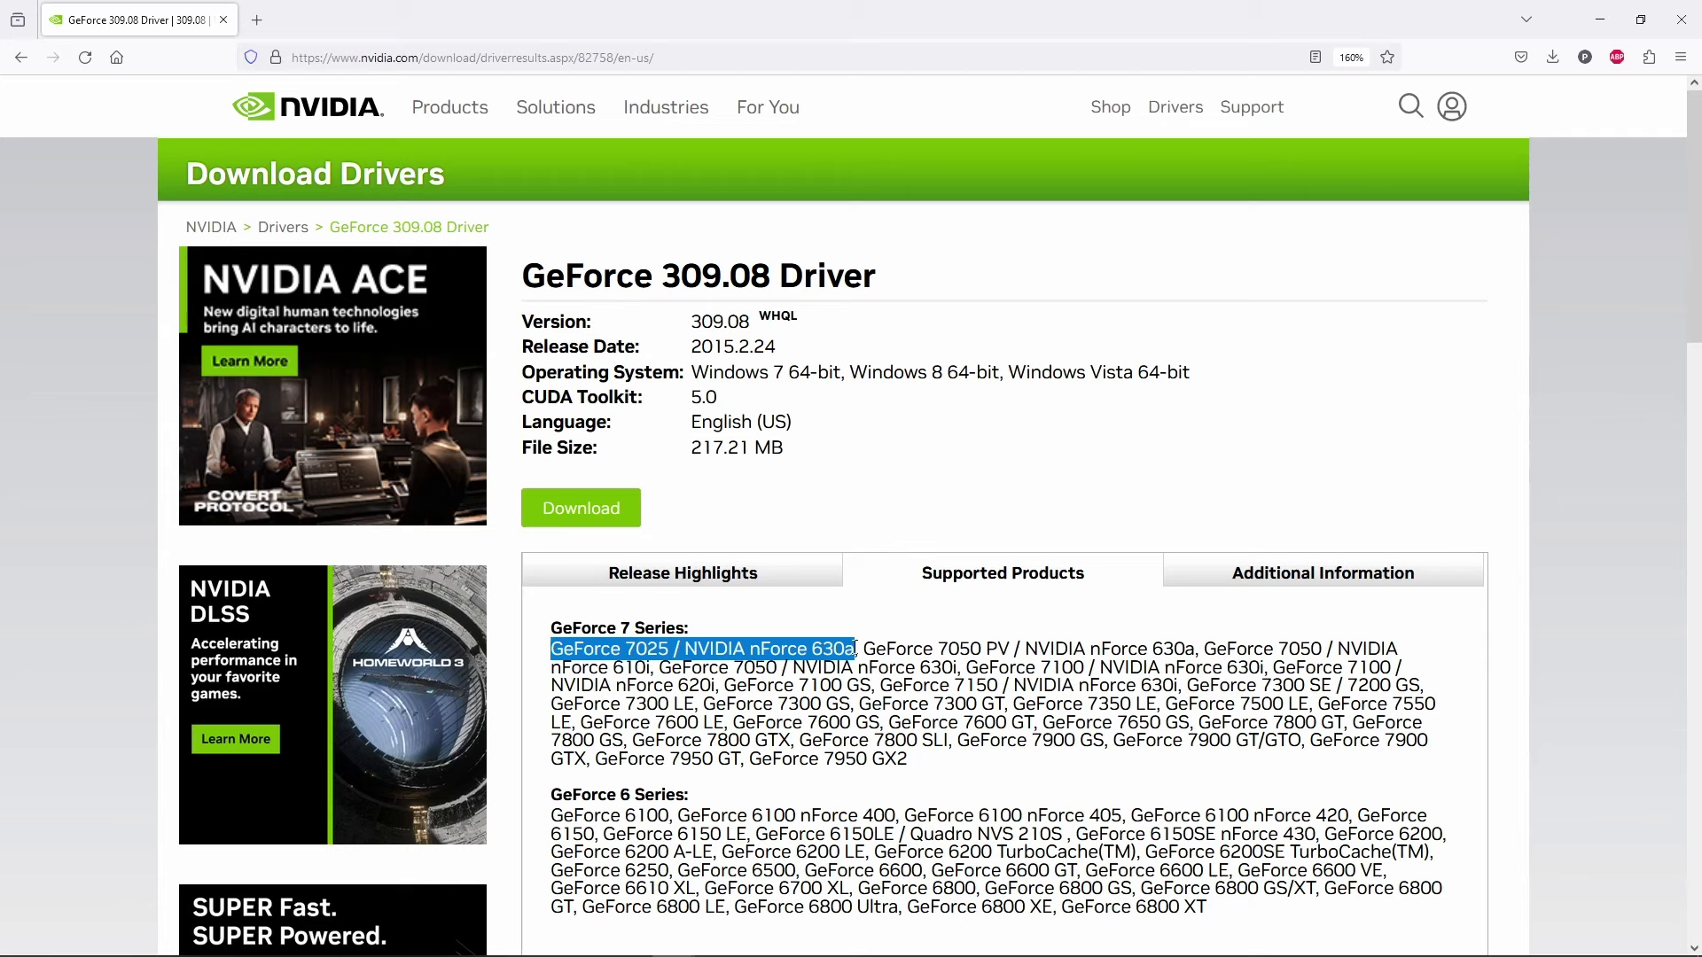
pyautogui.moveTo(956, 740); pyautogui.dragTo(1105, 740)
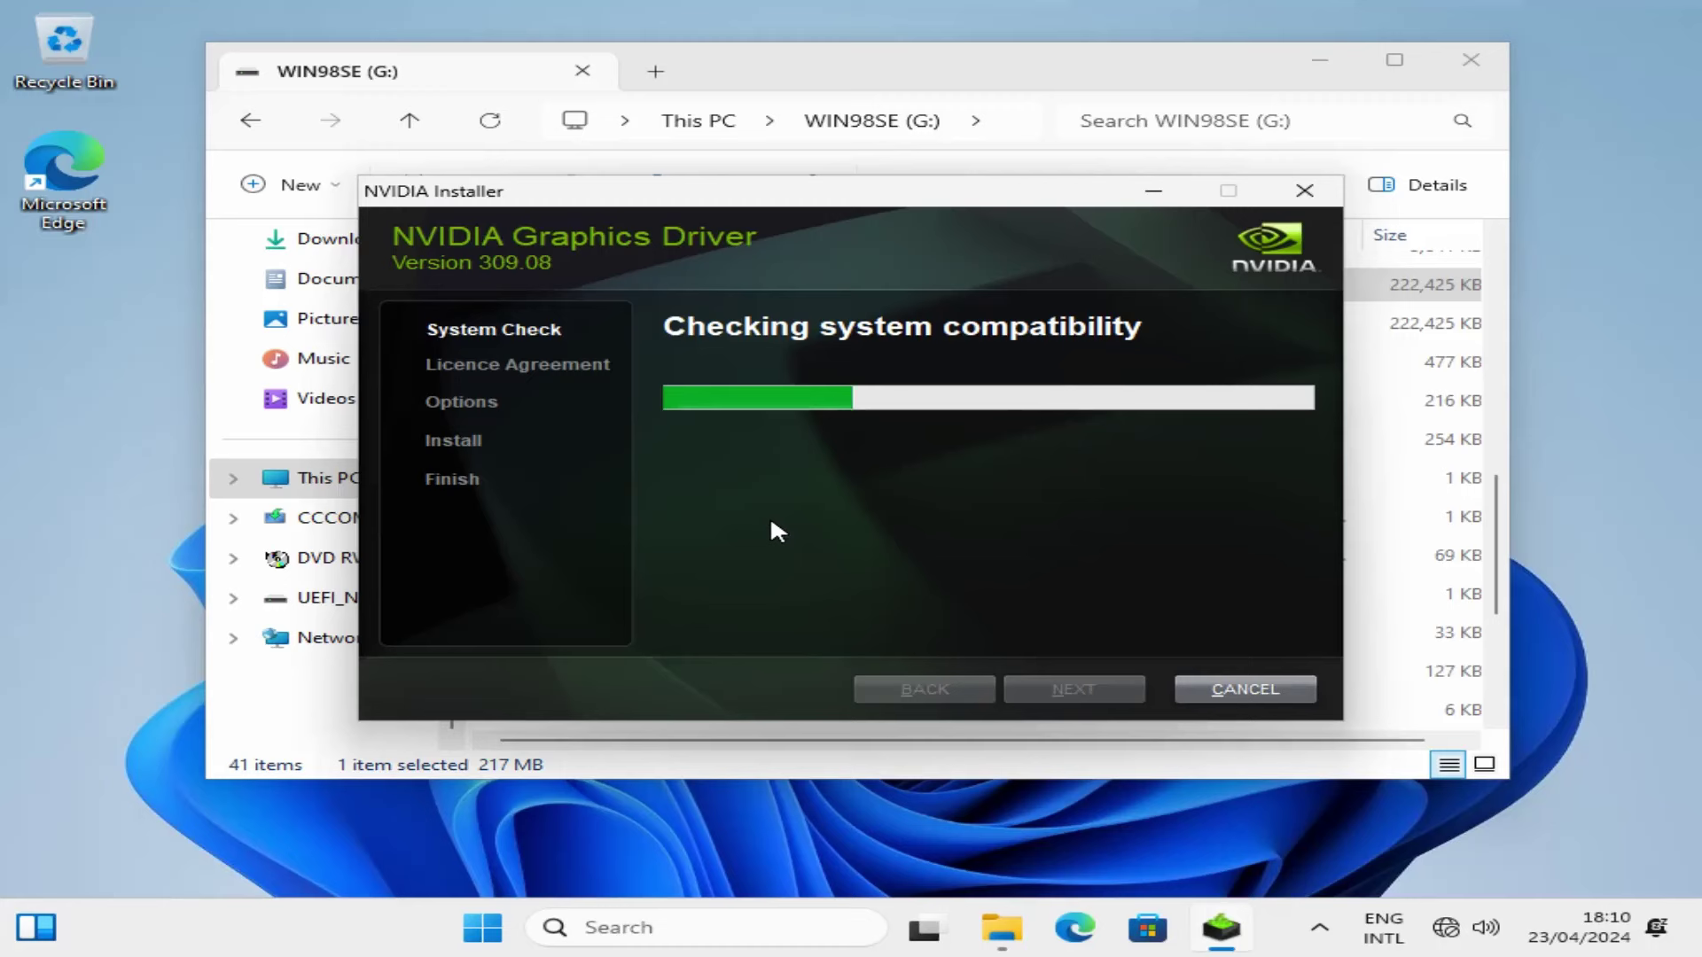
# - Accept the licence and custom-install the 309.08 driver with NVIDIA Update unticked
pyautogui.click(963, 687)
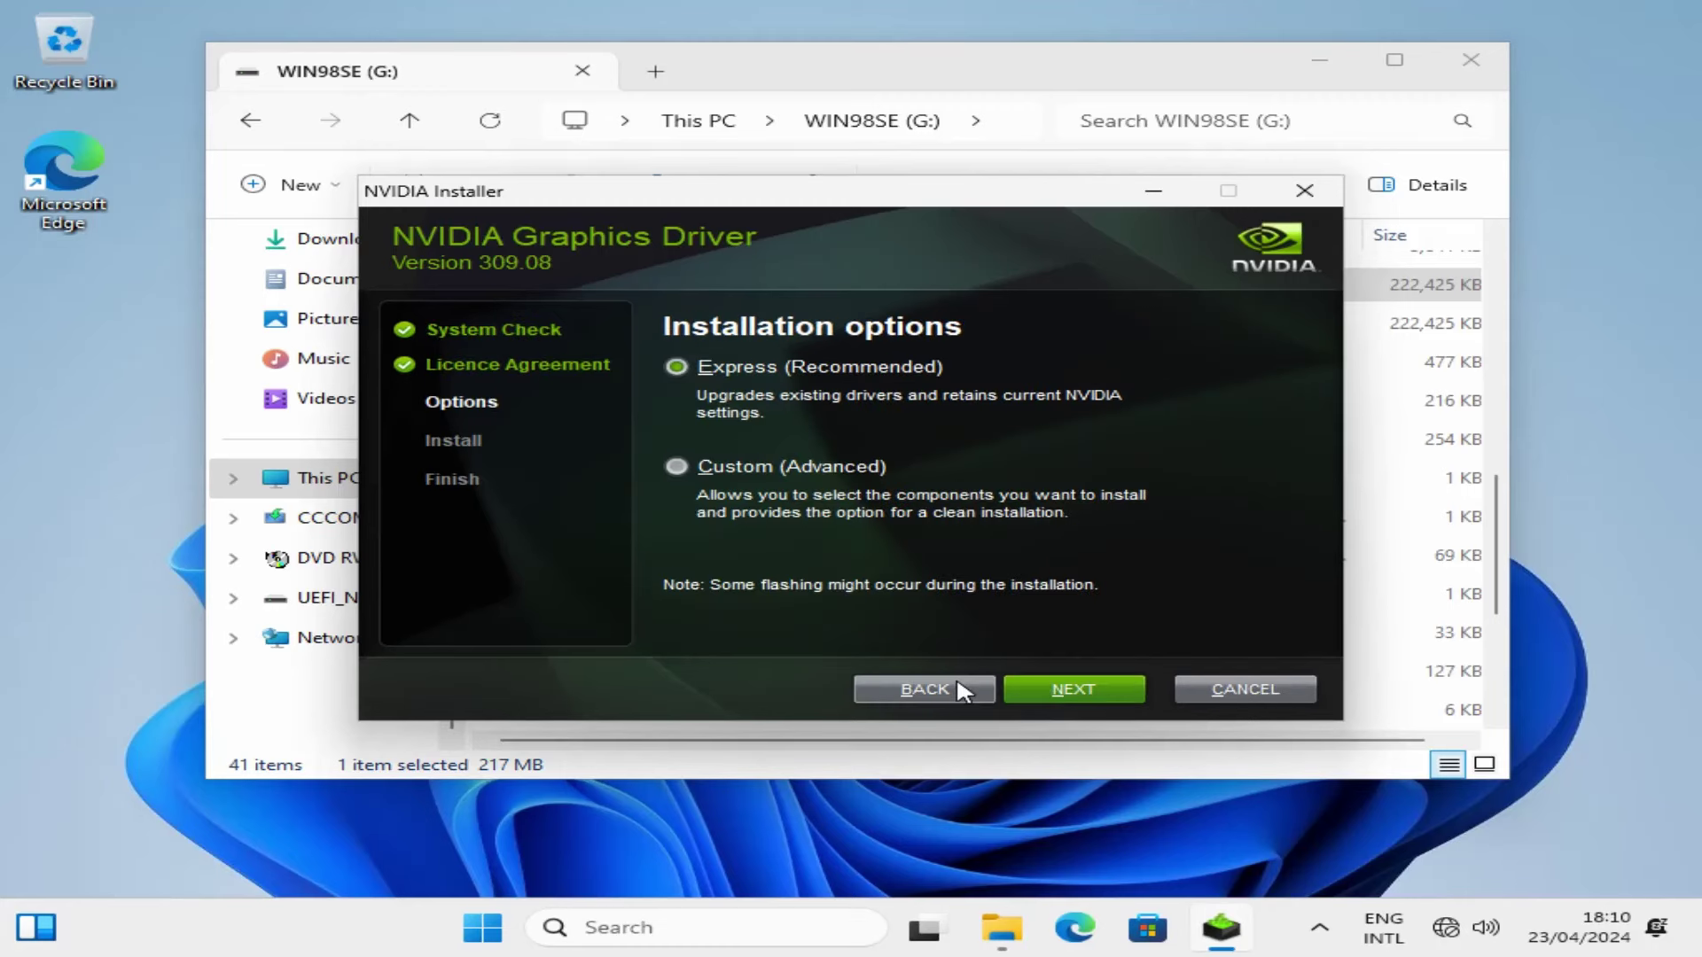
pyautogui.click(802, 463)
pyautogui.click(1073, 688)
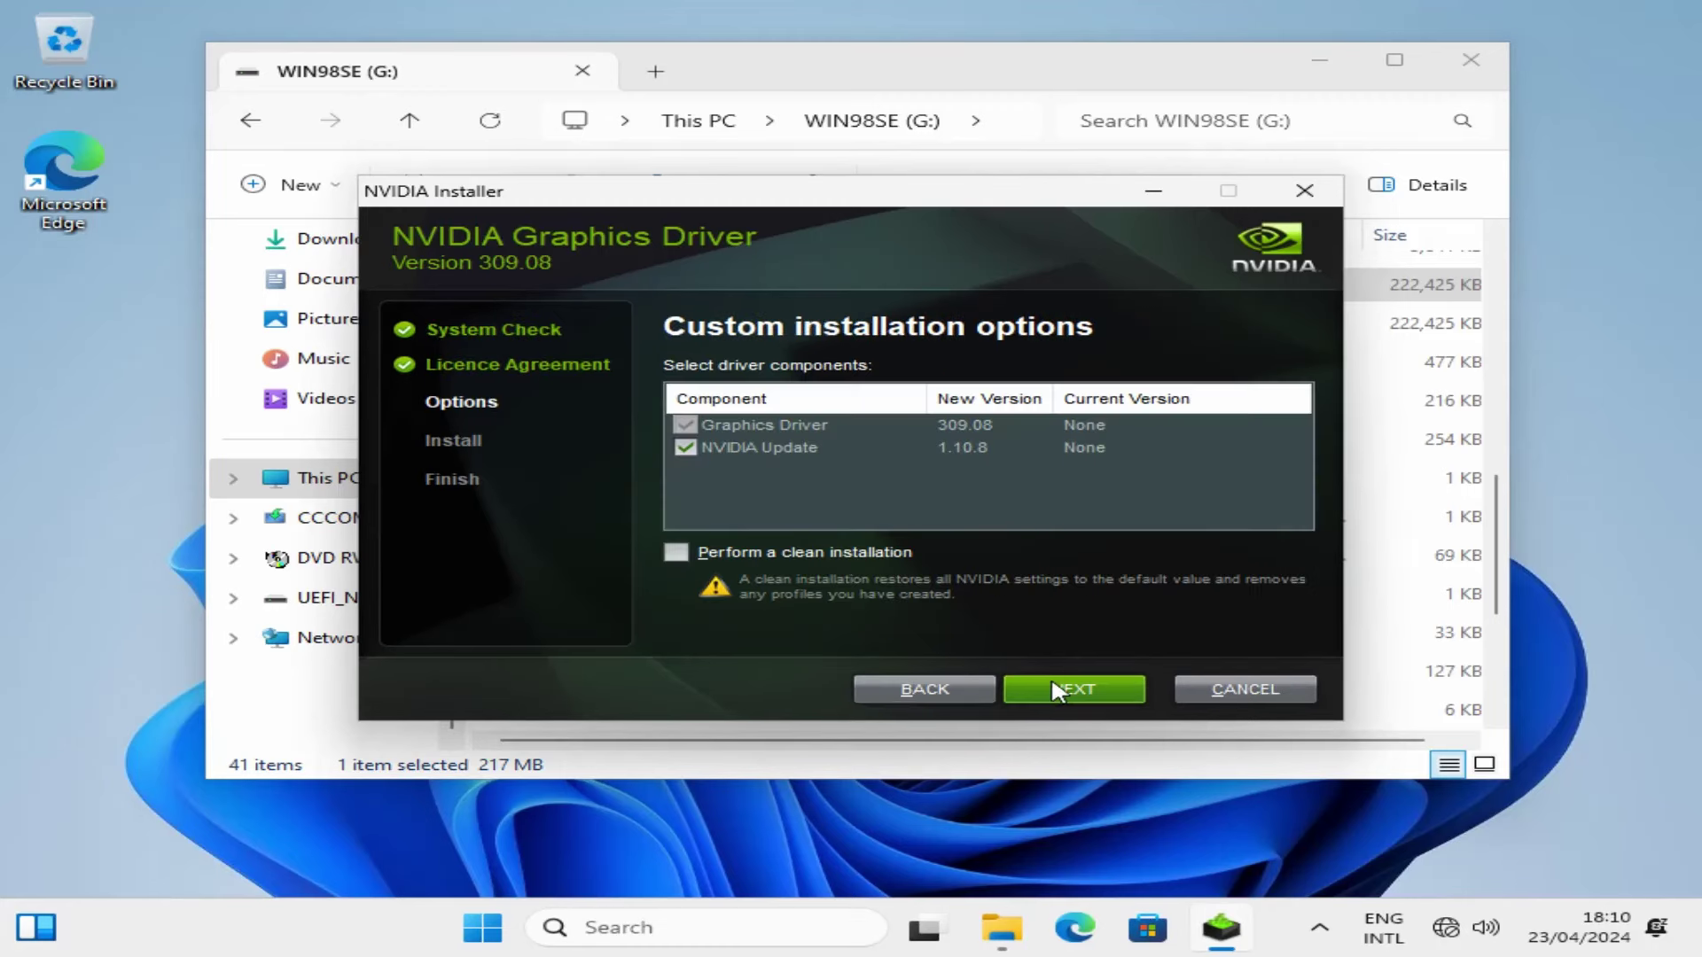
pyautogui.click(687, 447)
pyautogui.click(1062, 690)
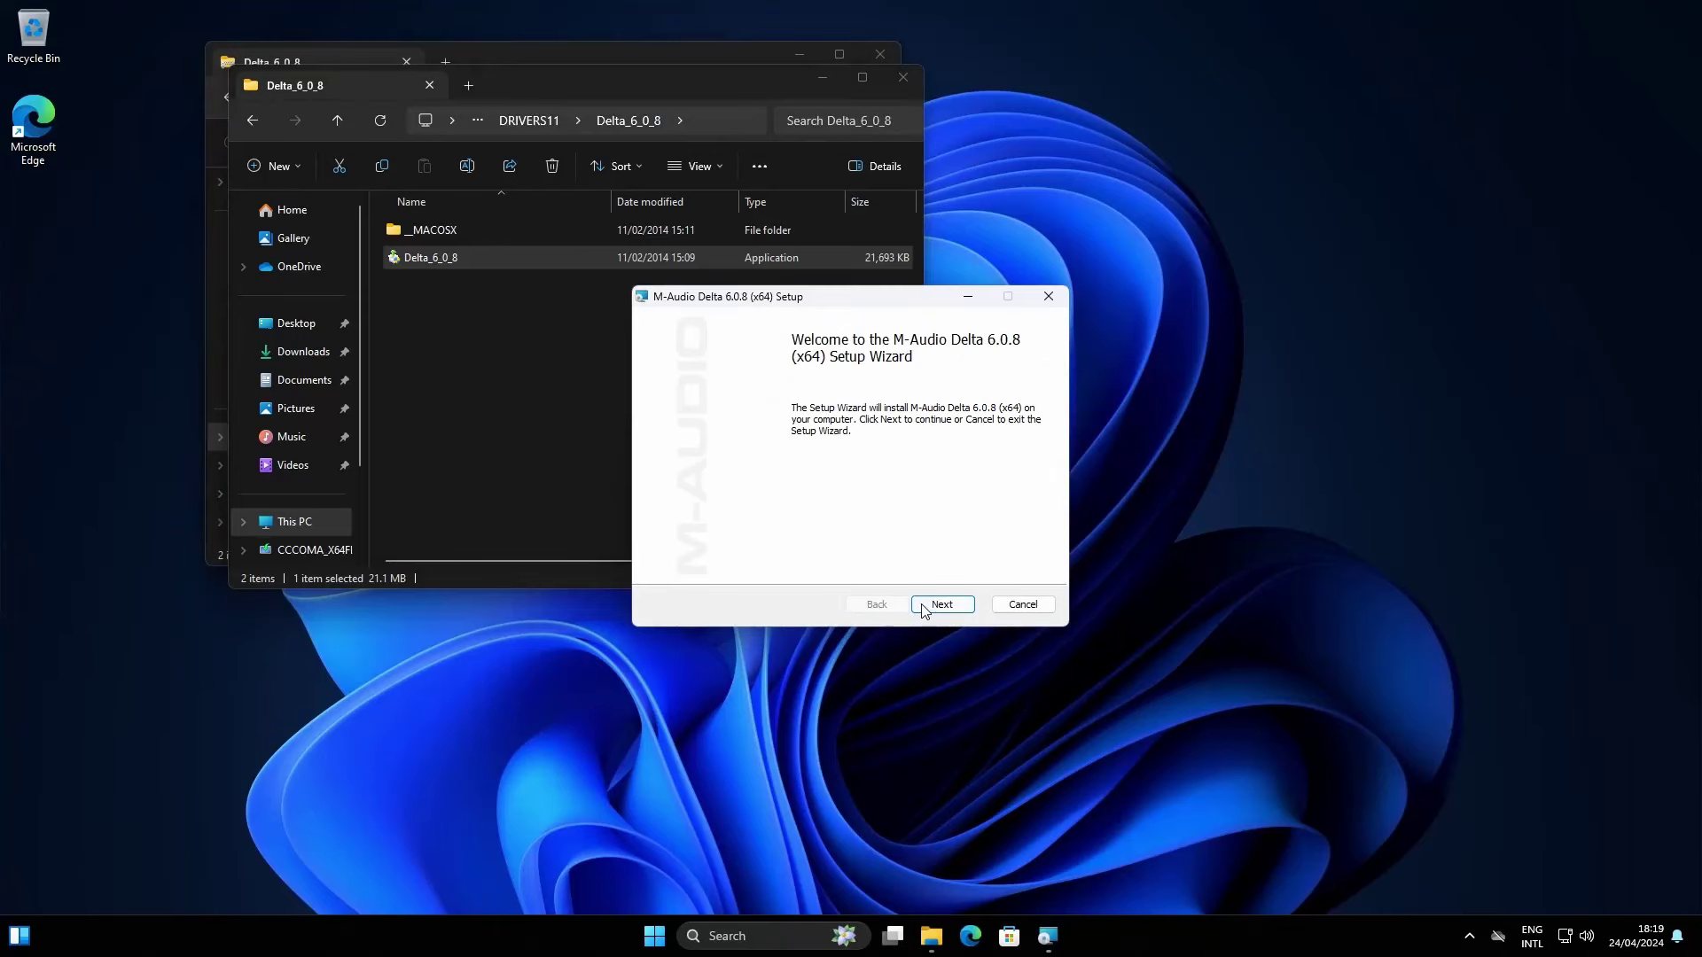
# - Accept the licence, install the M-Audio Delta 6.0.8 driver, allow its device software, and finish
pyautogui.click(923, 608)
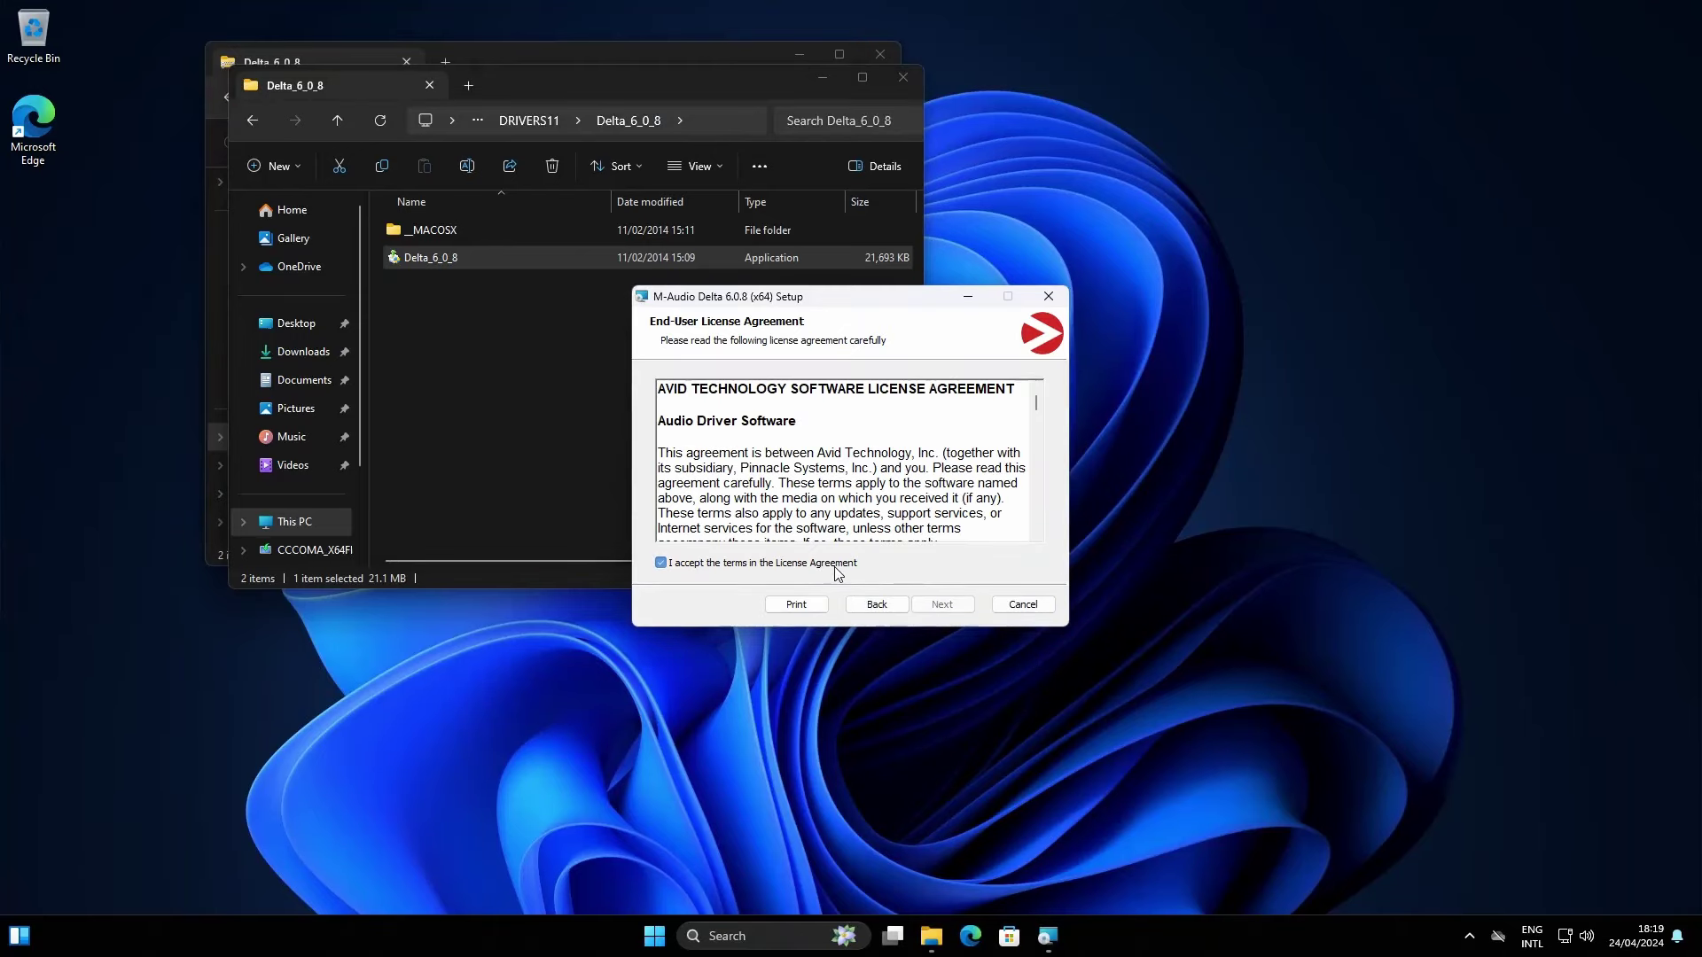
pyautogui.click(930, 610)
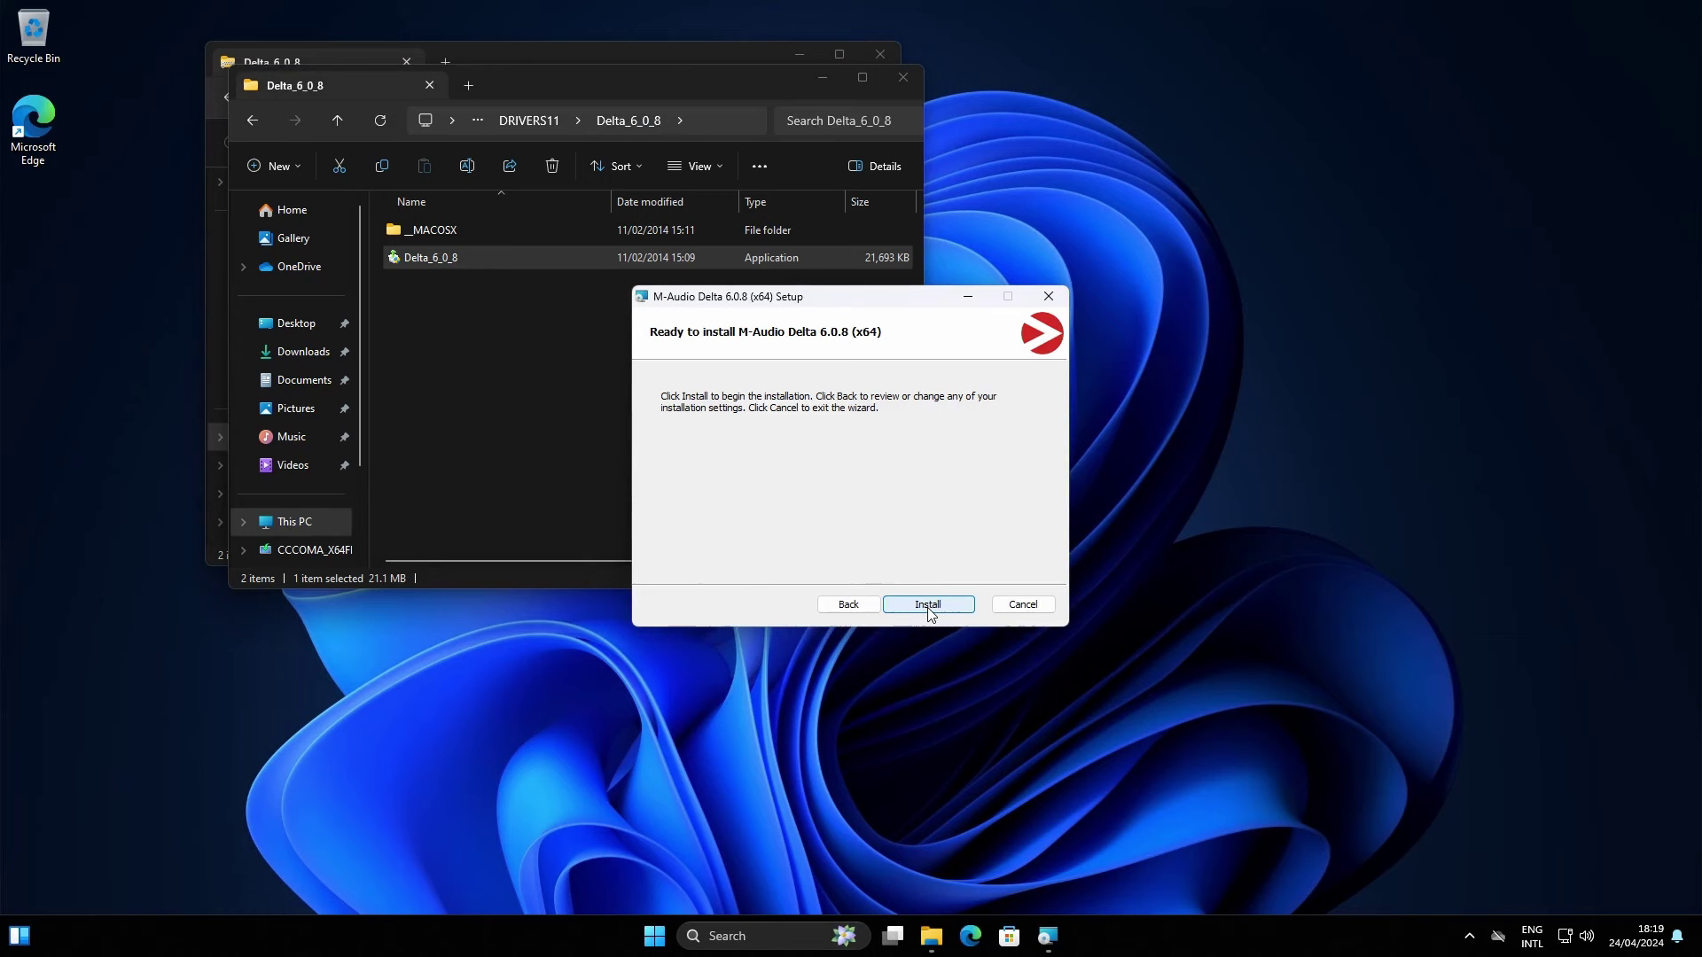
pyautogui.click(928, 605)
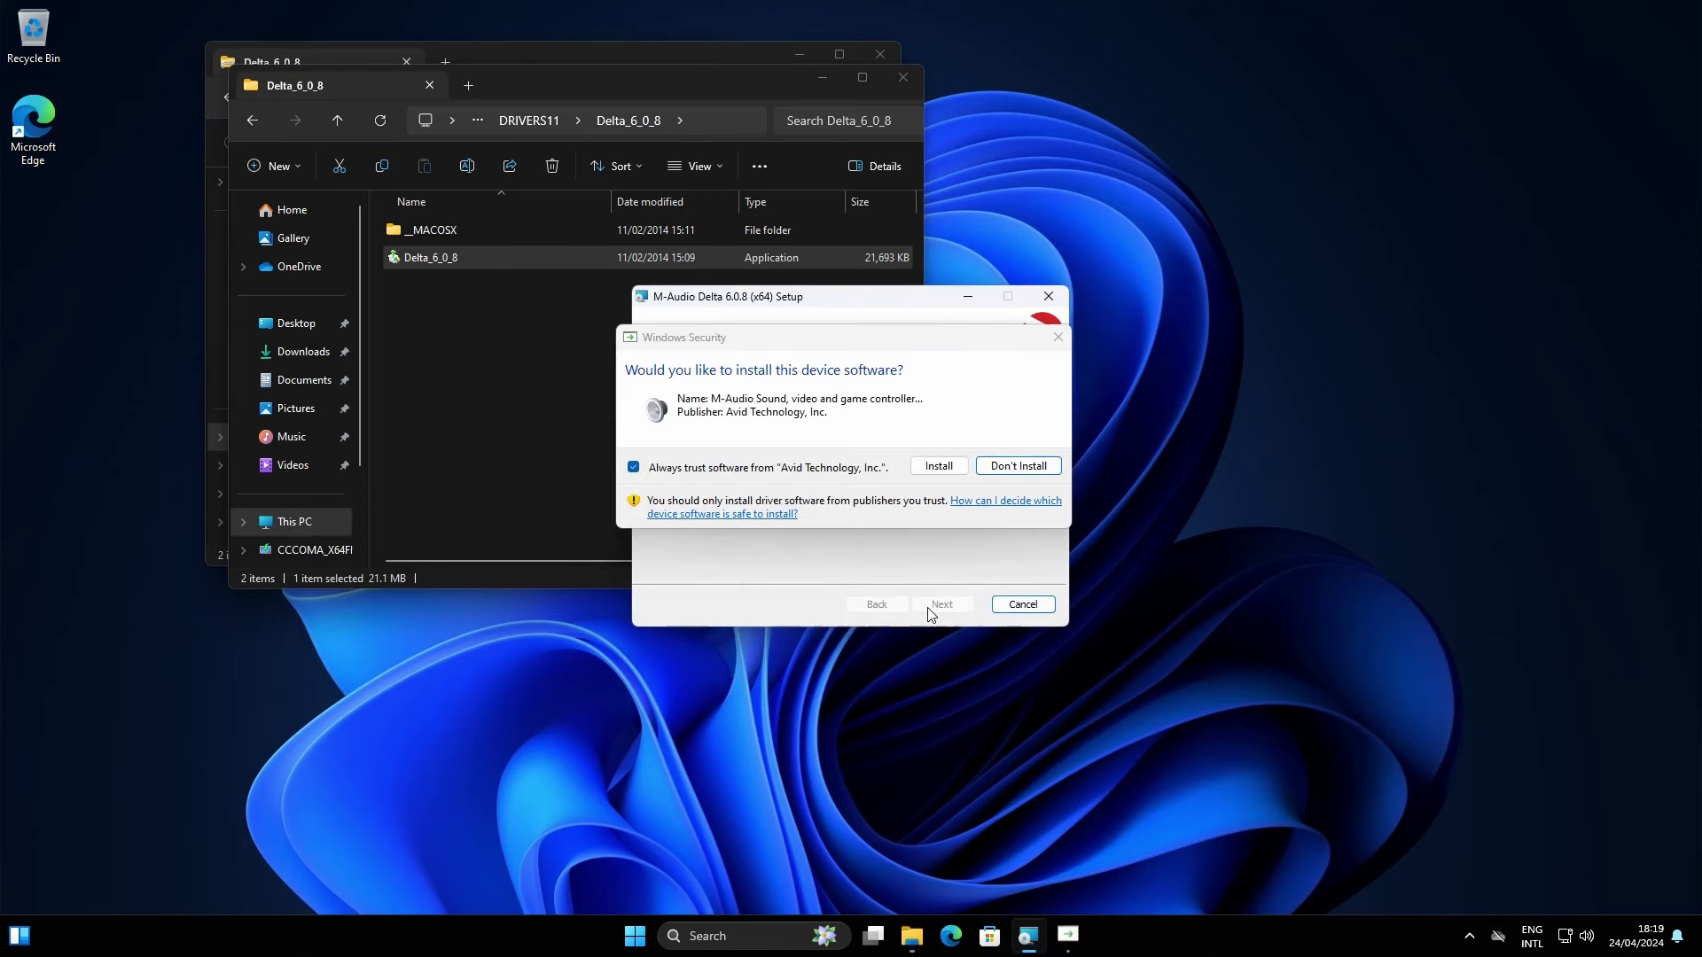
pyautogui.click(942, 468)
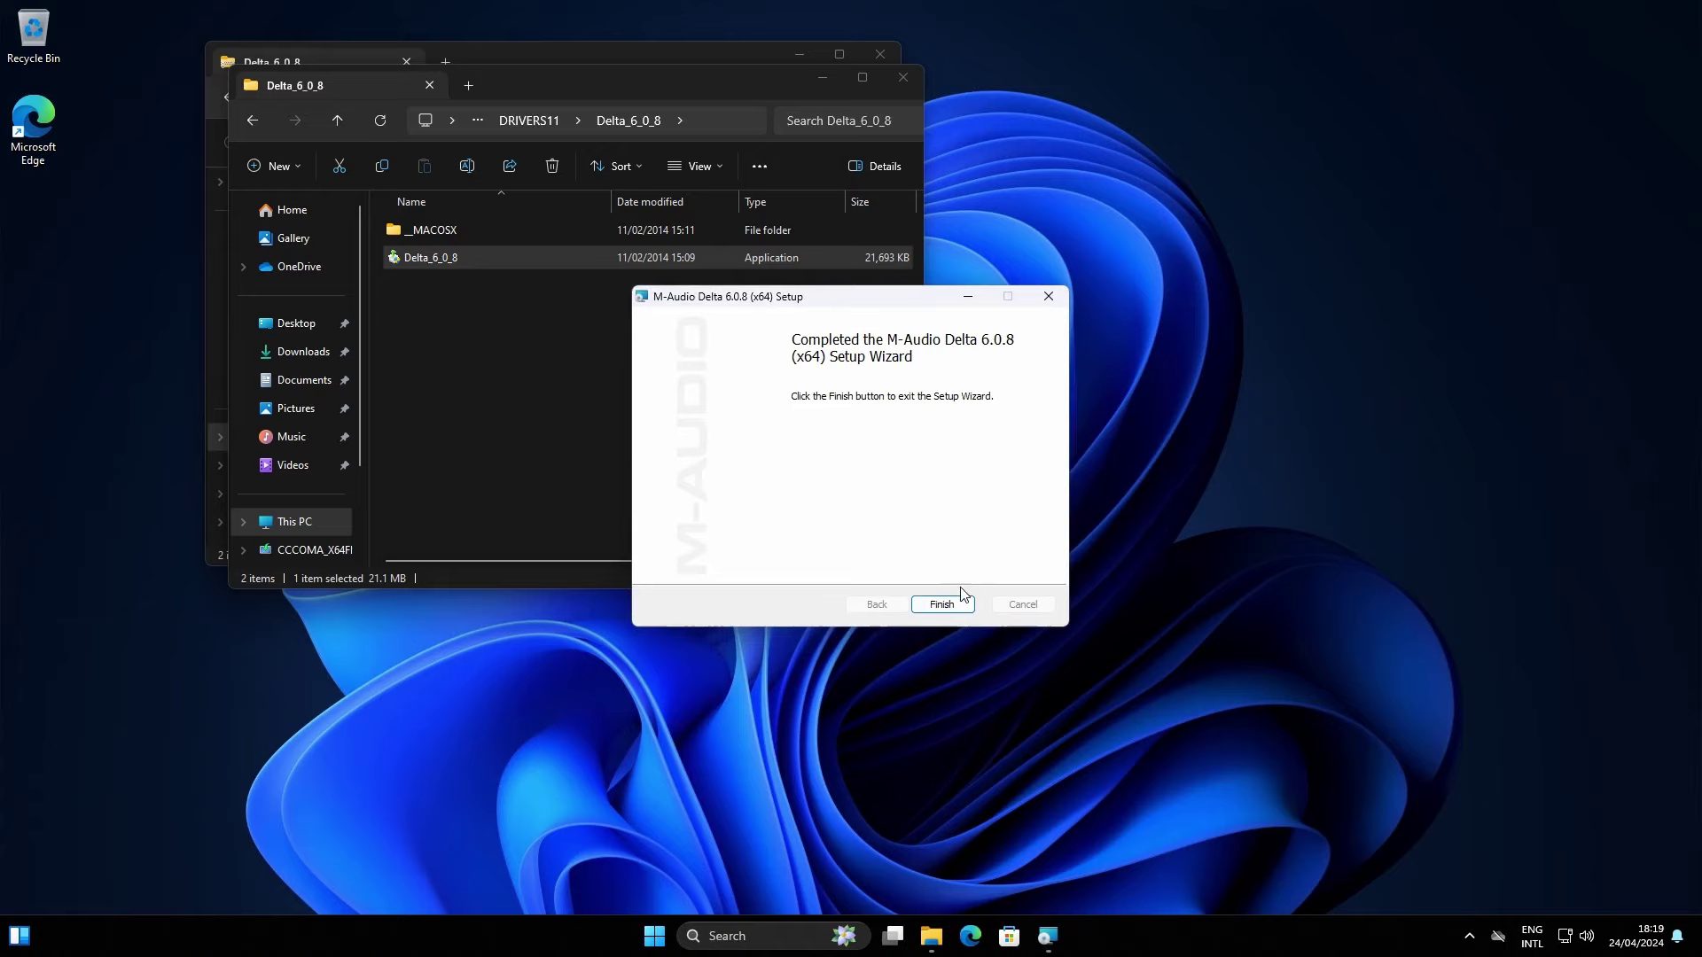
pyautogui.click(957, 602)
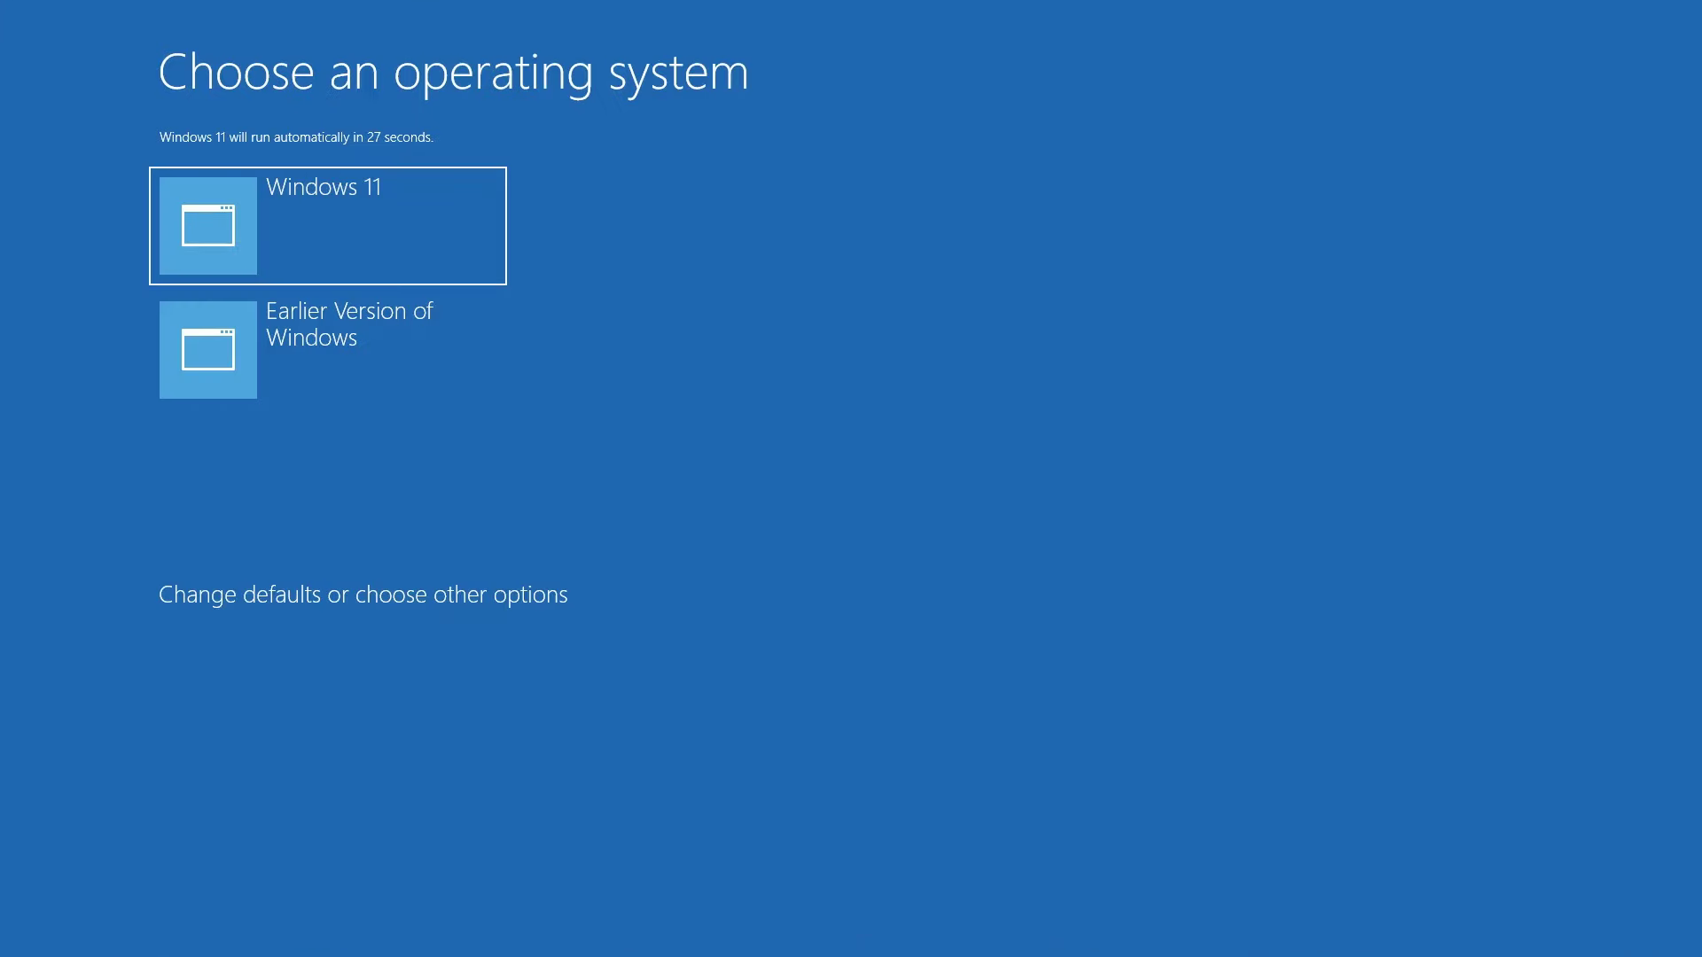
# - Highlight Windows 11 in the Choose an operating system menu and boot it
pyautogui.press('Down')
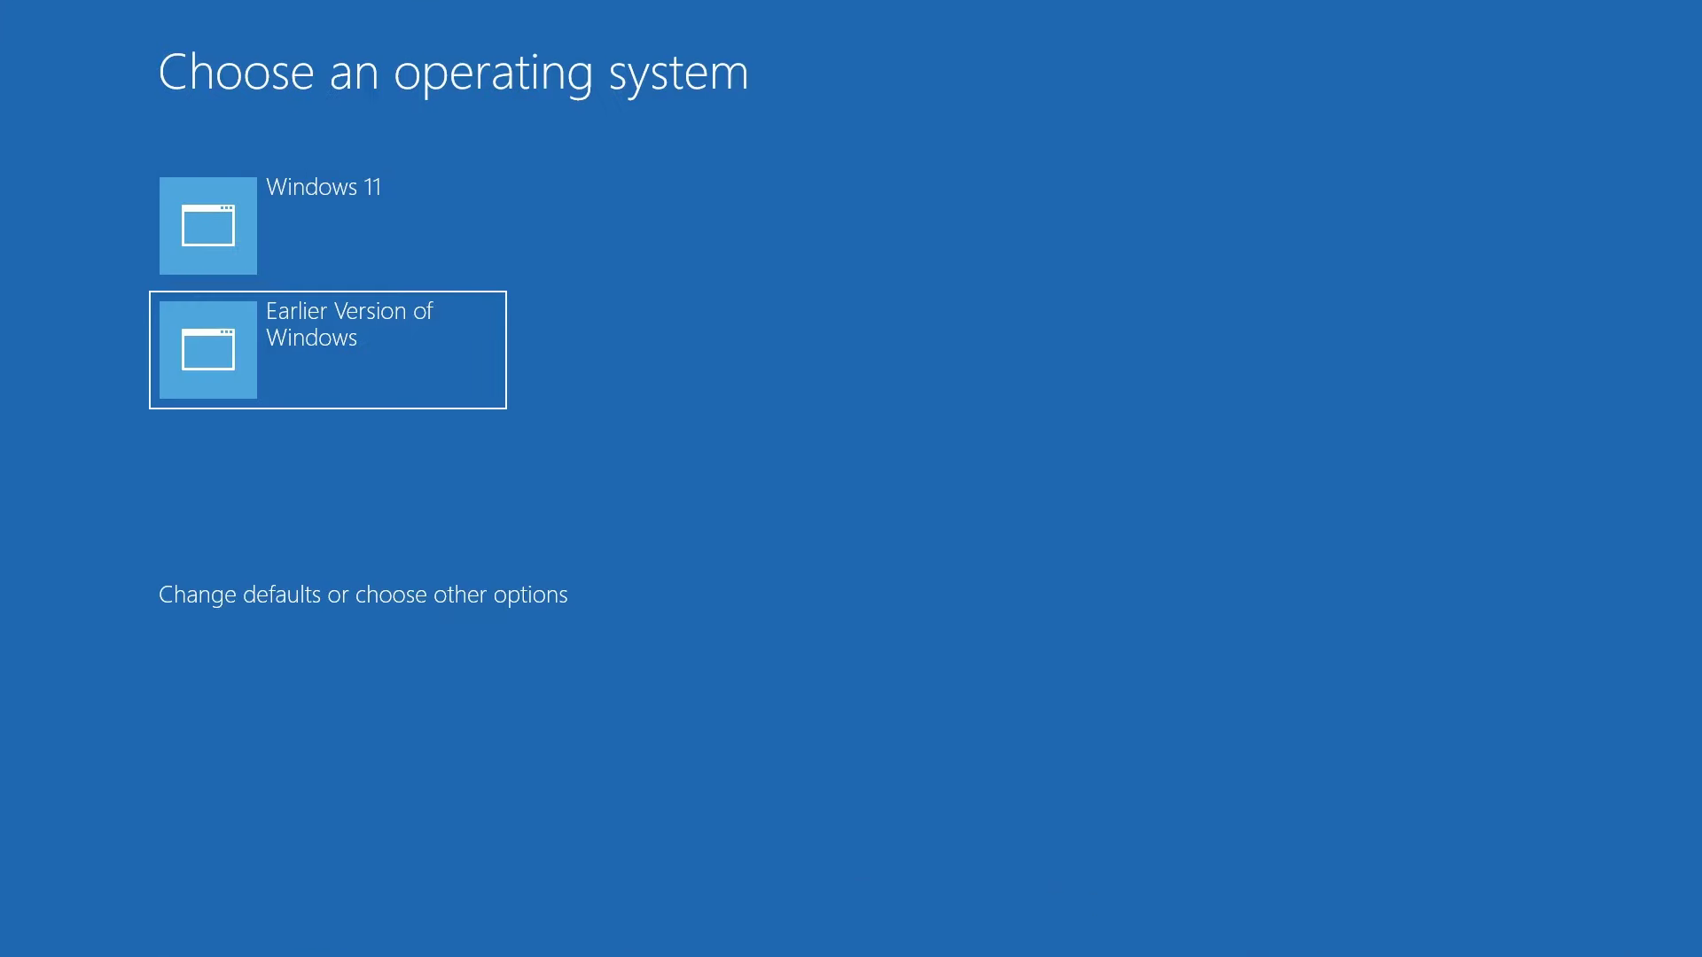
pyautogui.press('Up')
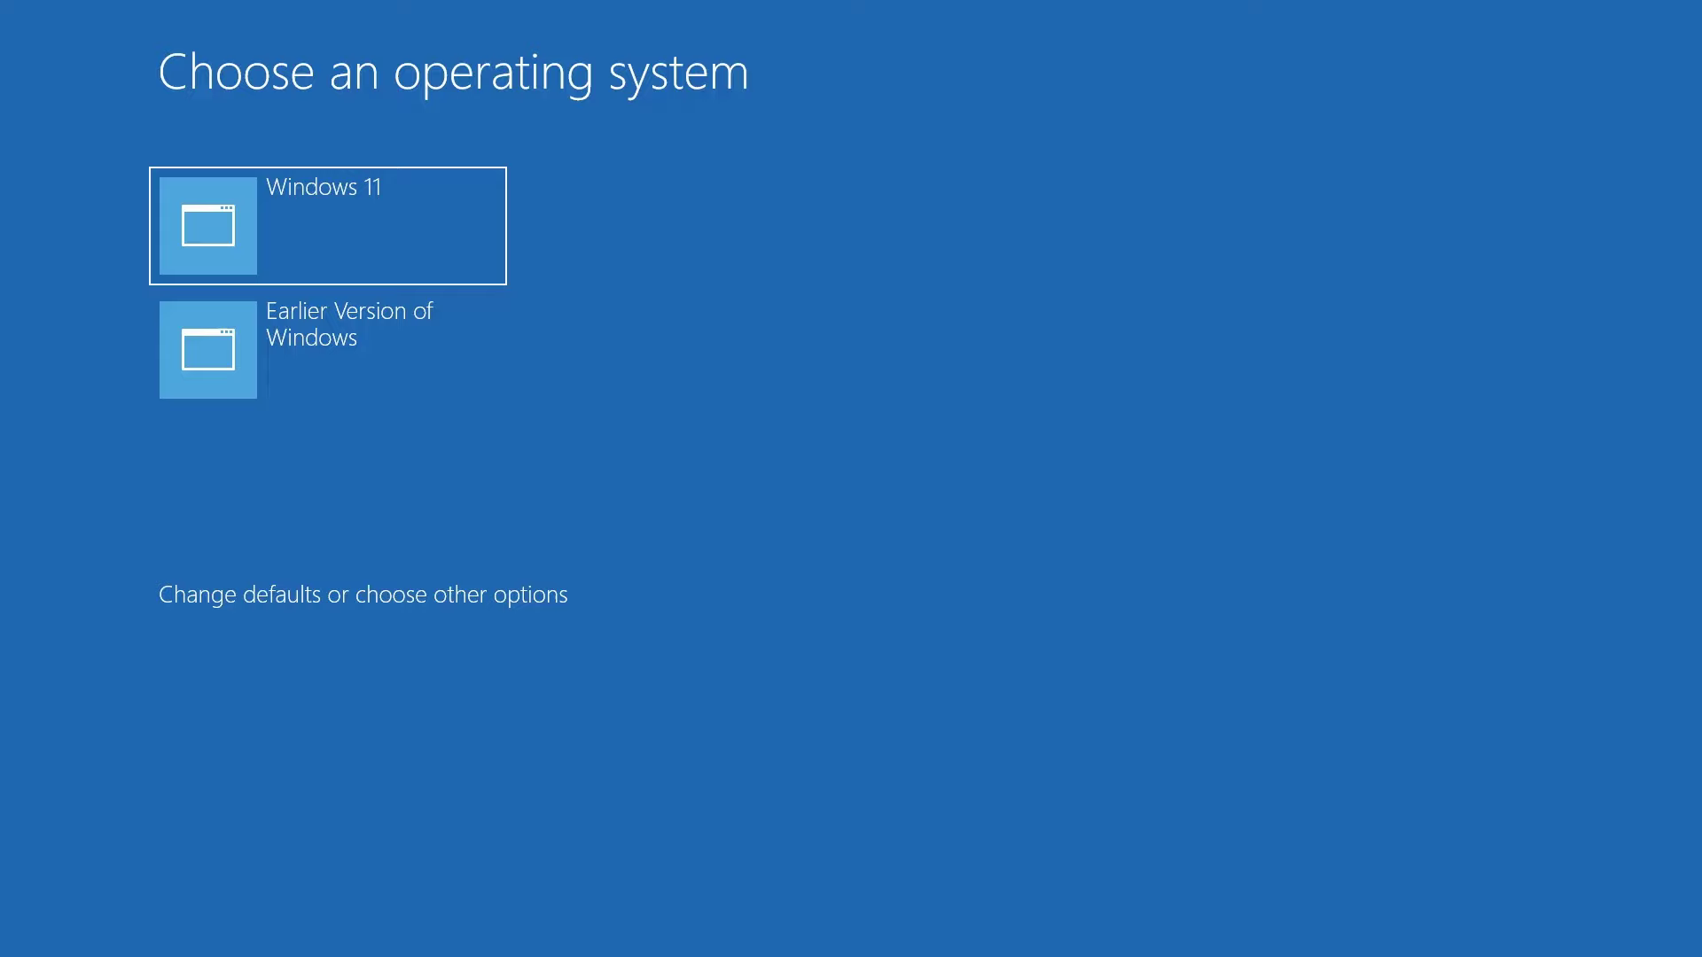
pyautogui.press('Return')
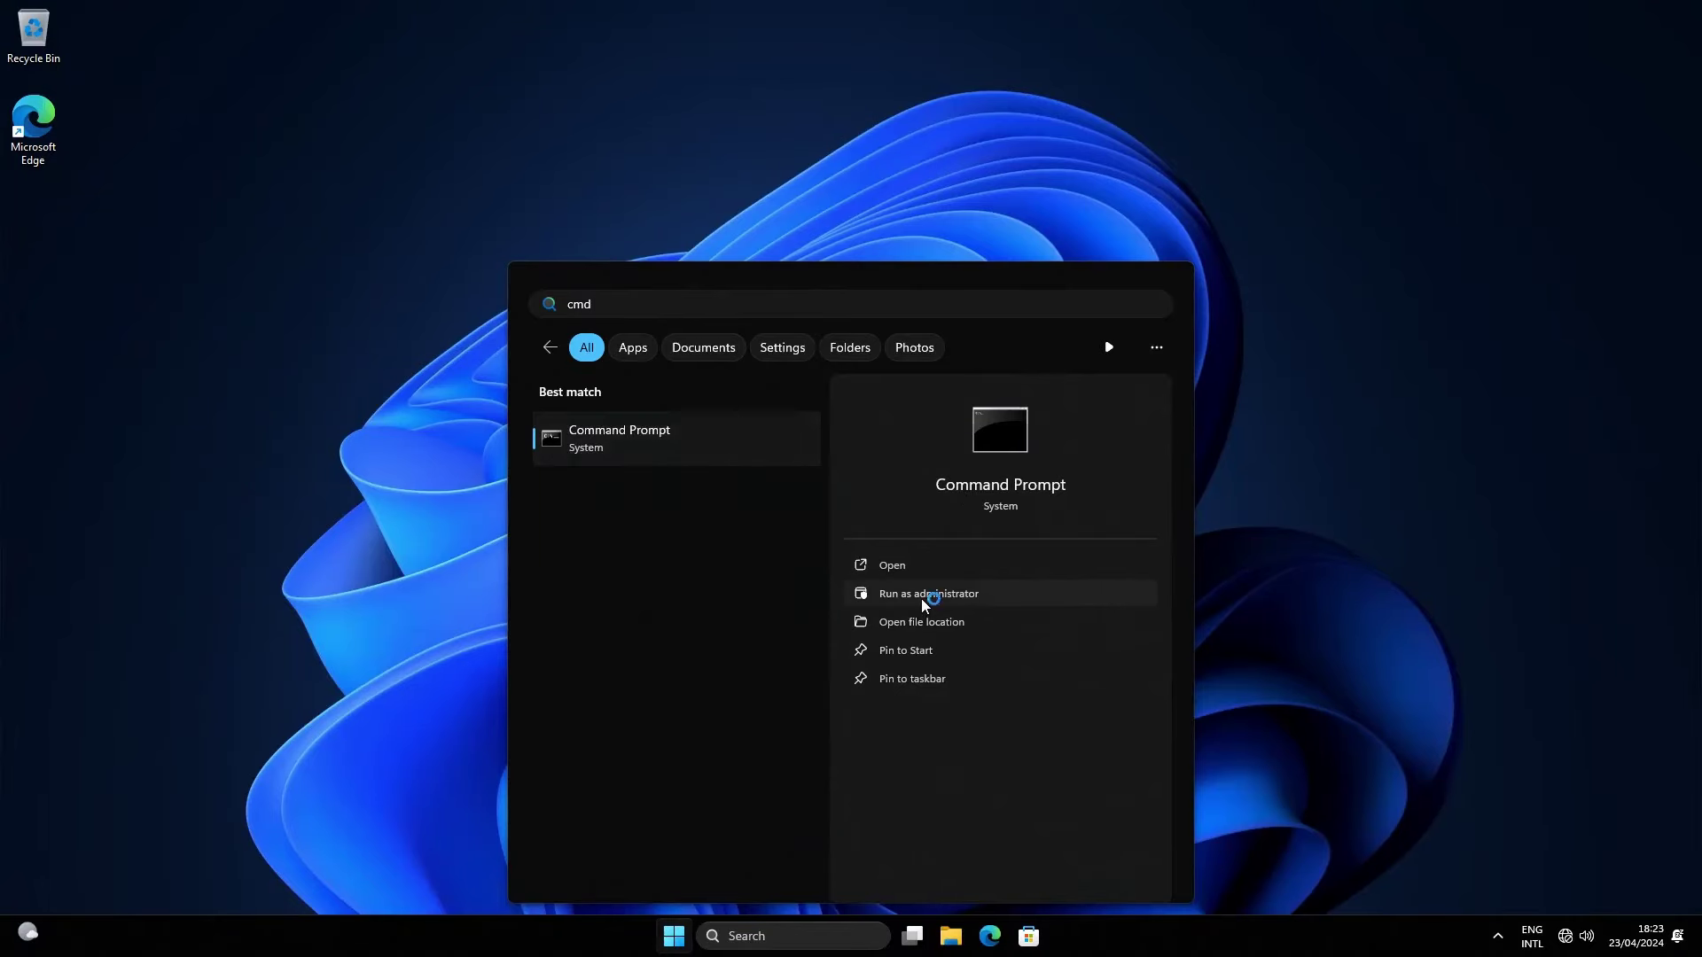
# - In an administrator Command Prompt, run bcdedit /set {default} bootmenupolicy legacy
pyautogui.click(922, 598)
pyautogui.click(830, 607)
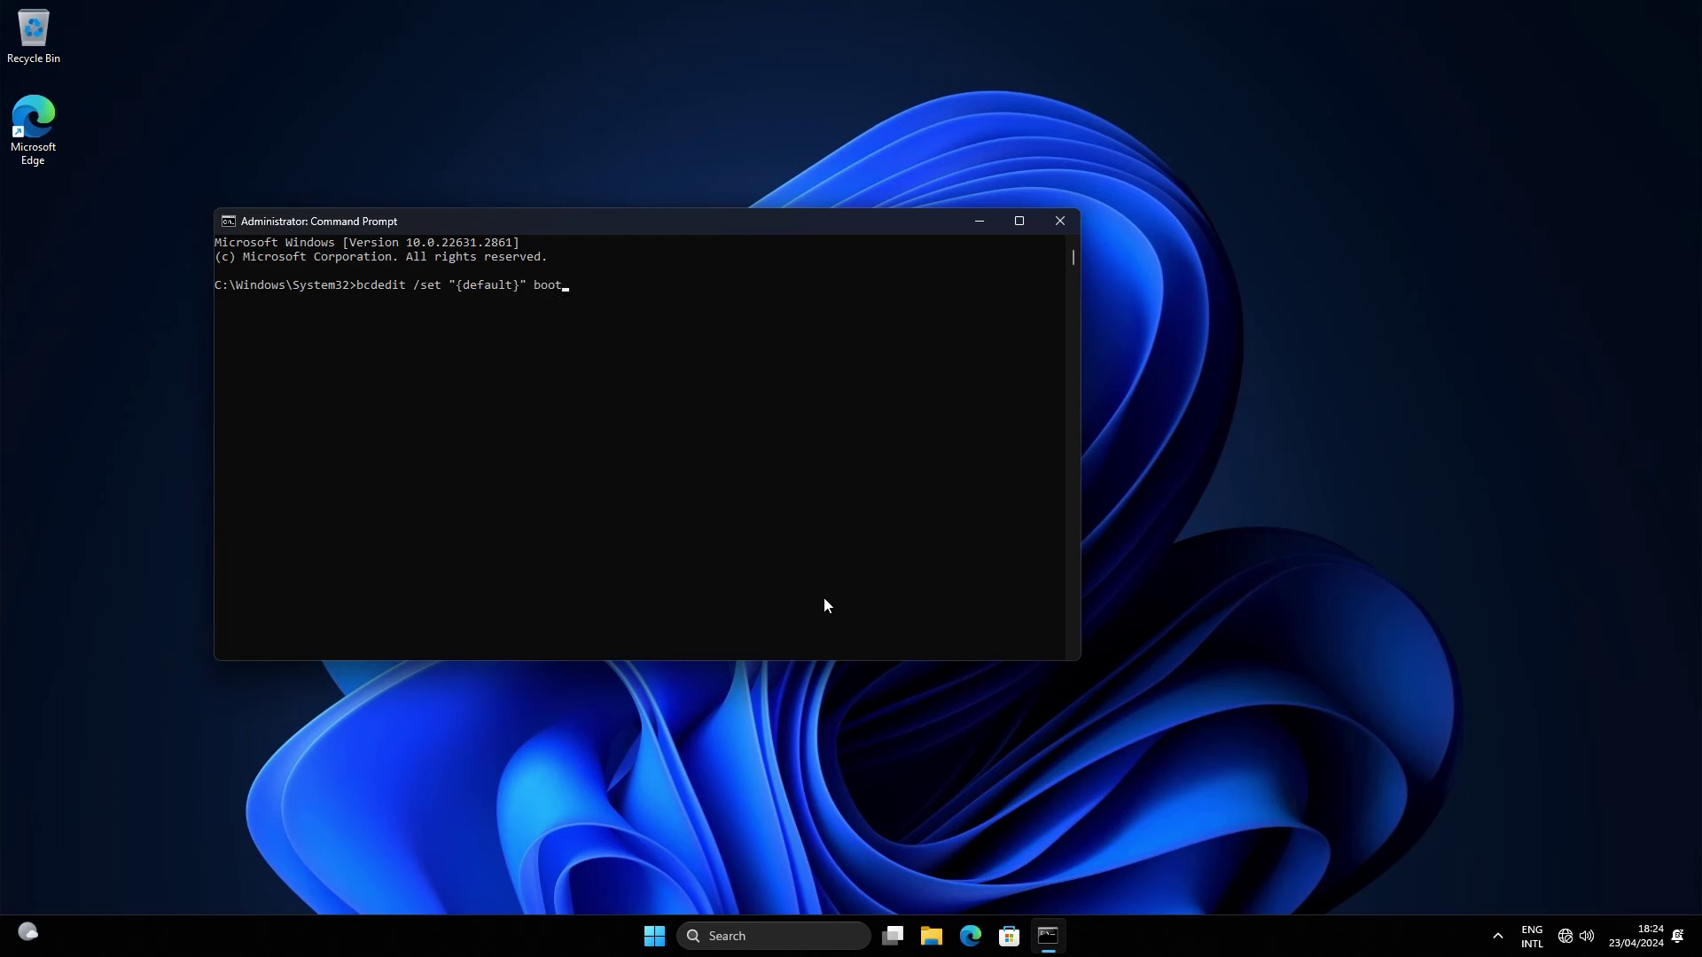
pyautogui.write('menupolicy lega')
pyautogui.press('Return')
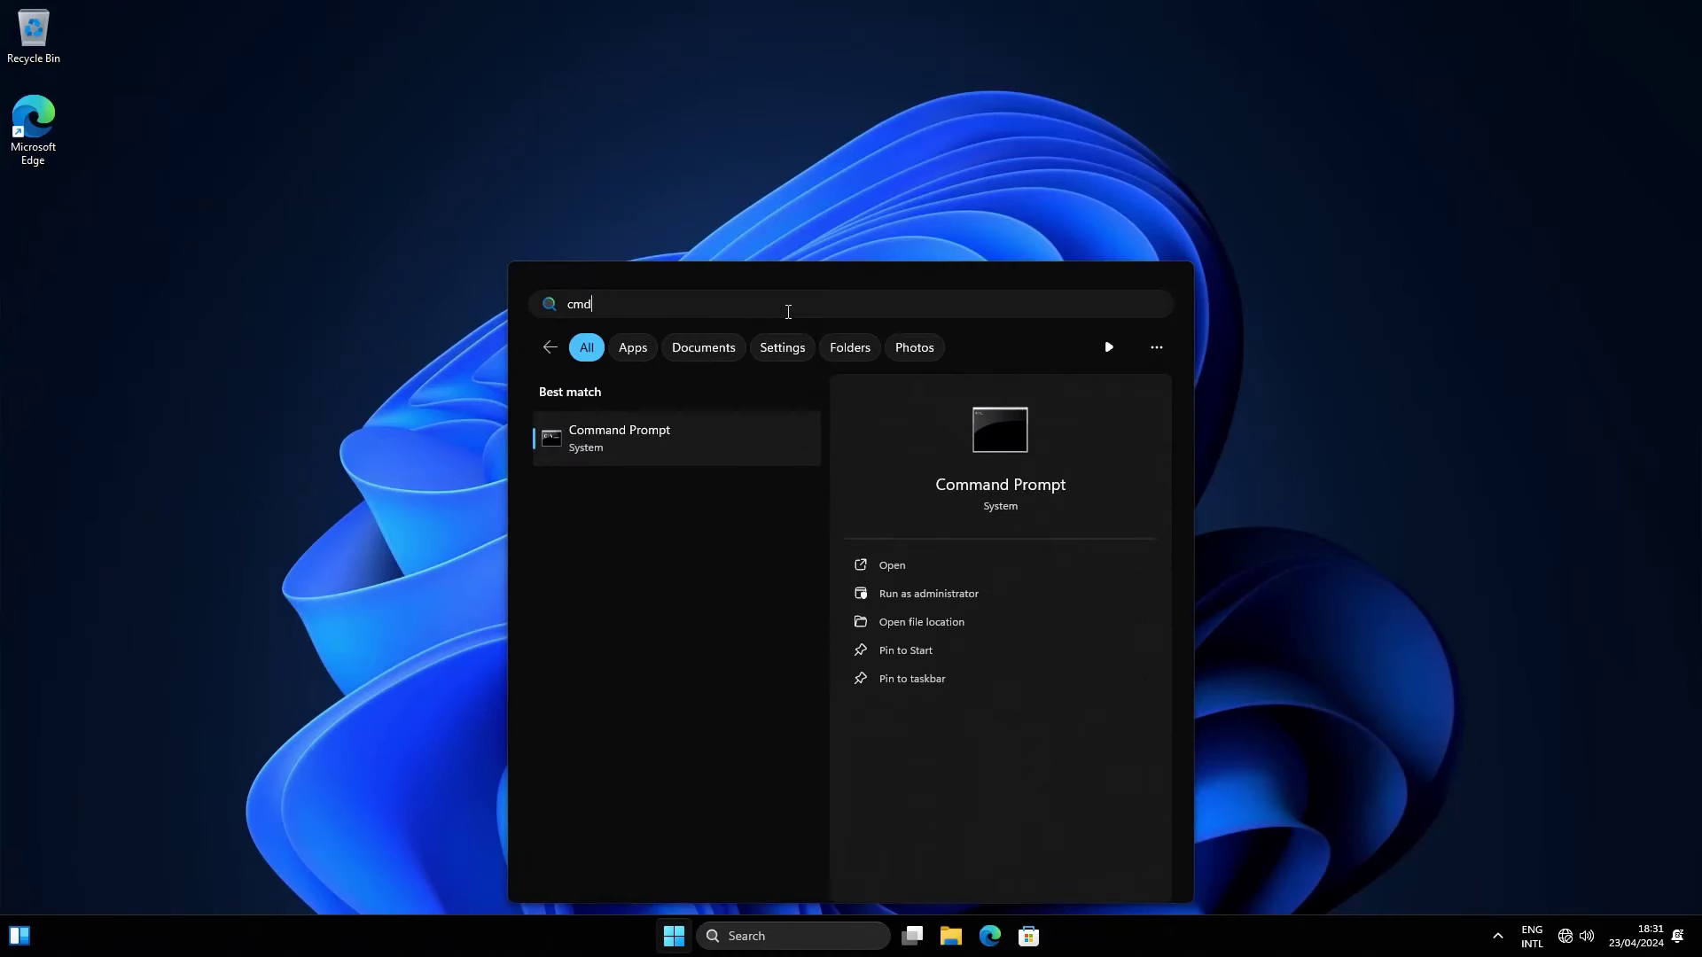
# - In an admin Command Prompt, export BCD to C:\earlier.bcd and rename {ntldr} 'Windows 98SE + Windows XP SP3'
pyautogui.click(913, 585)
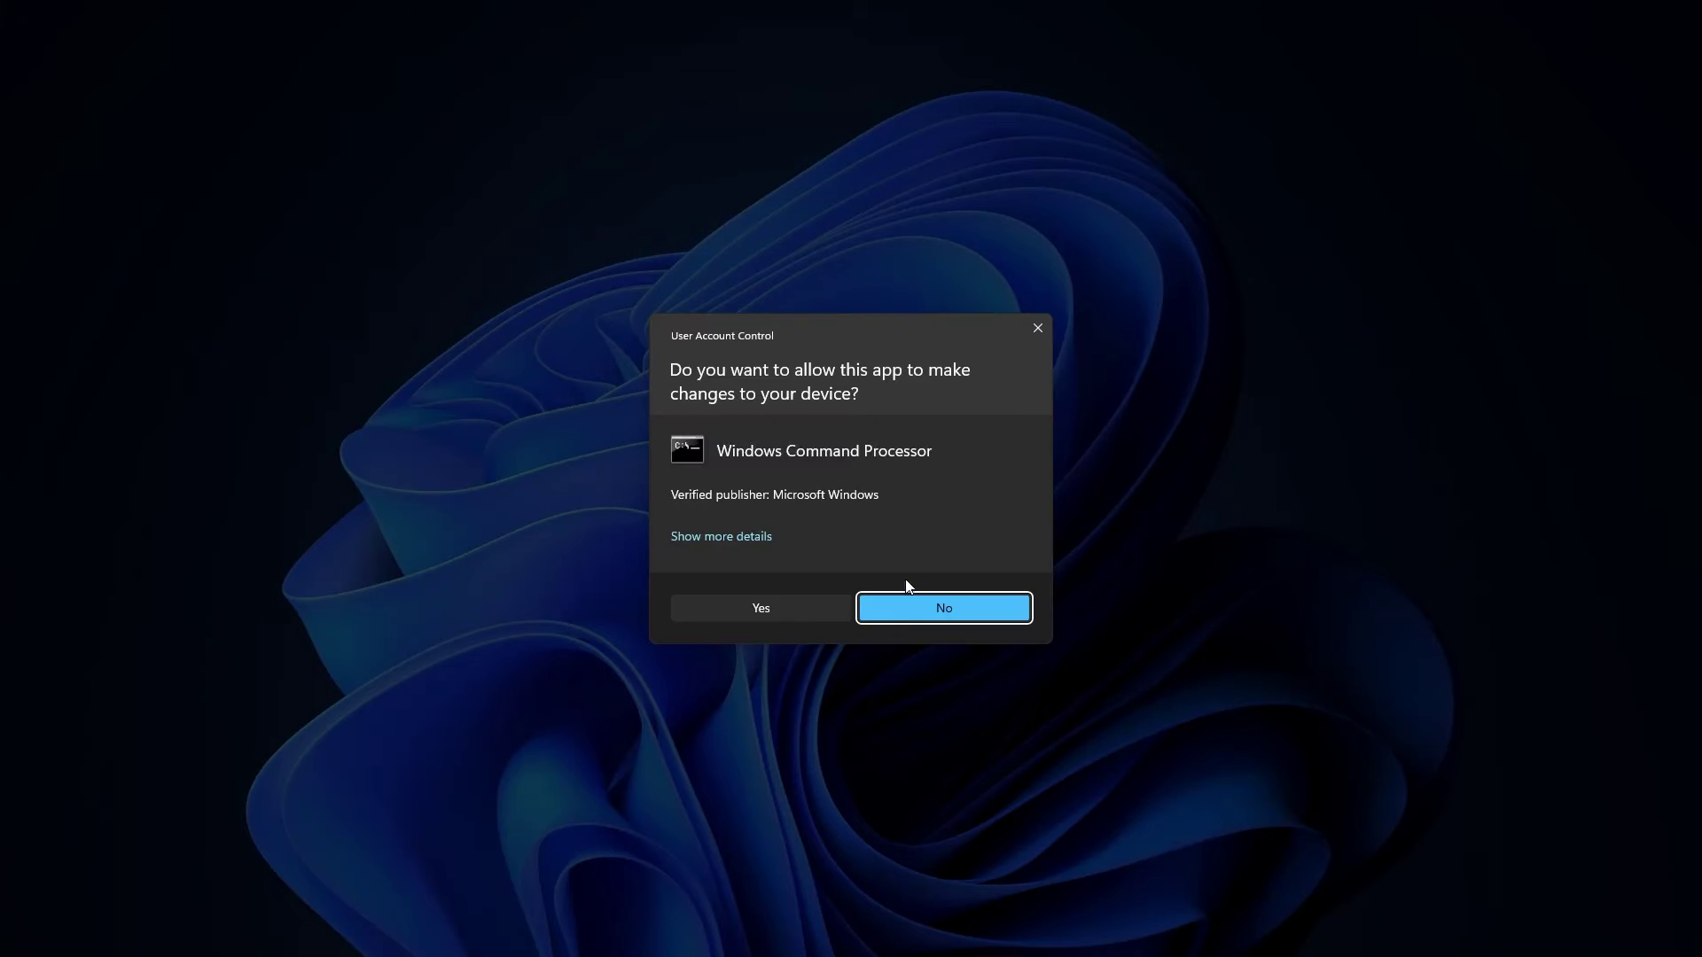
pyautogui.click(799, 597)
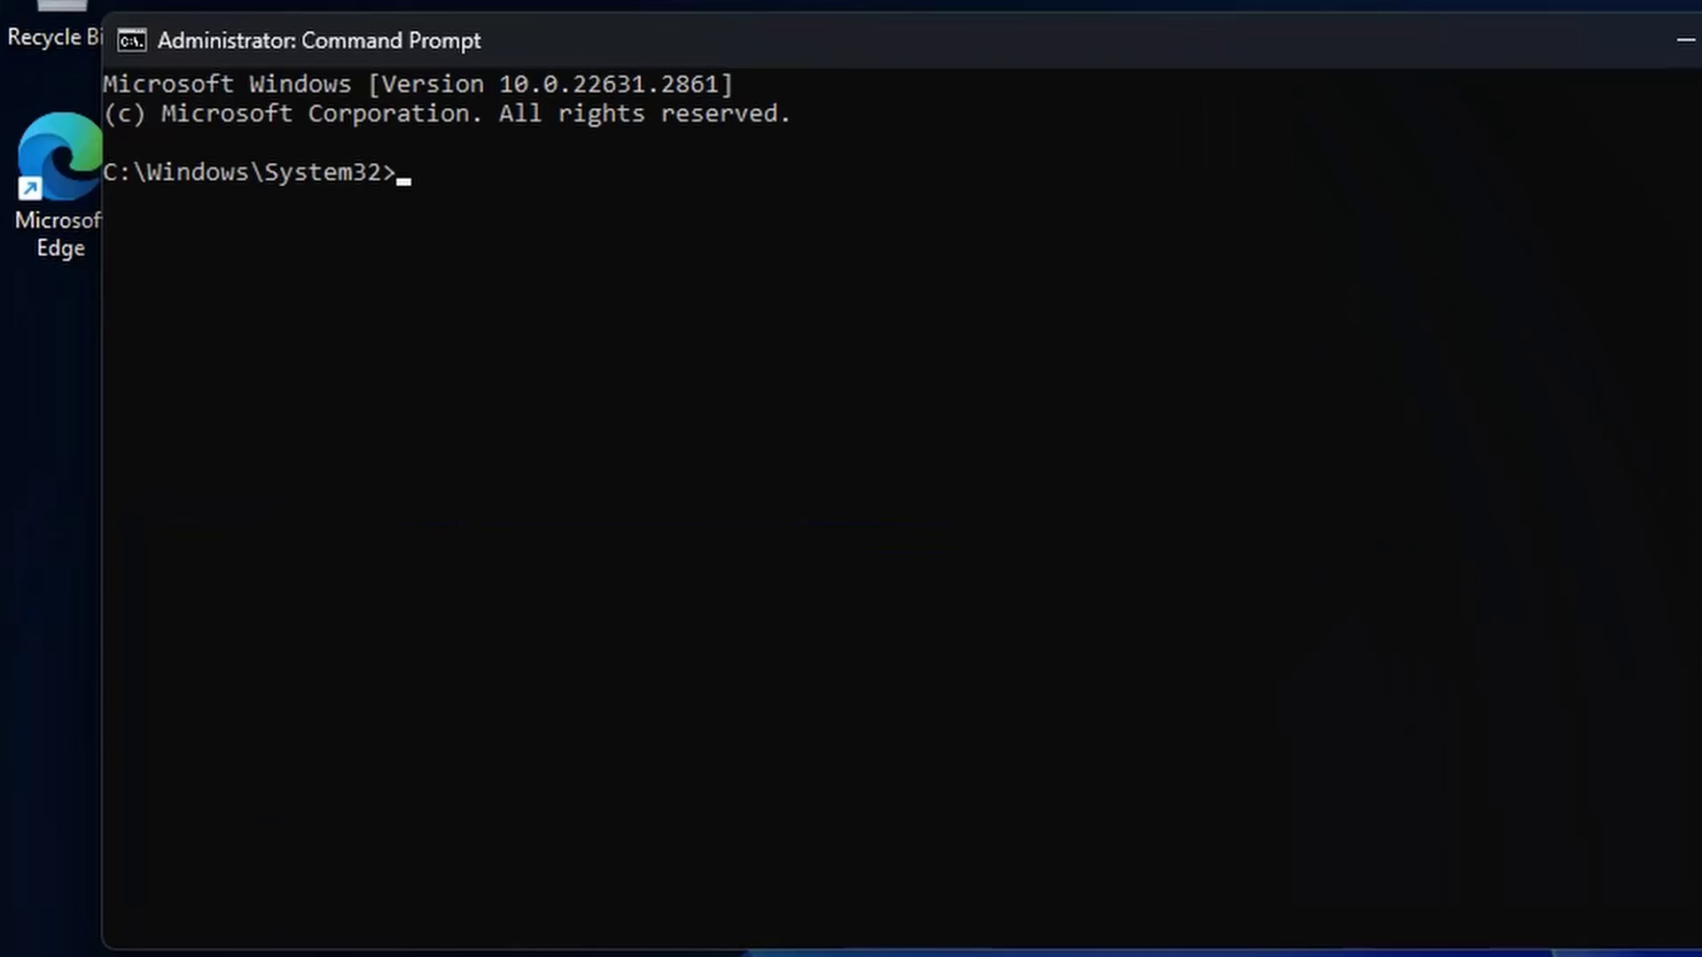
pyautogui.write('bcdedit /export')
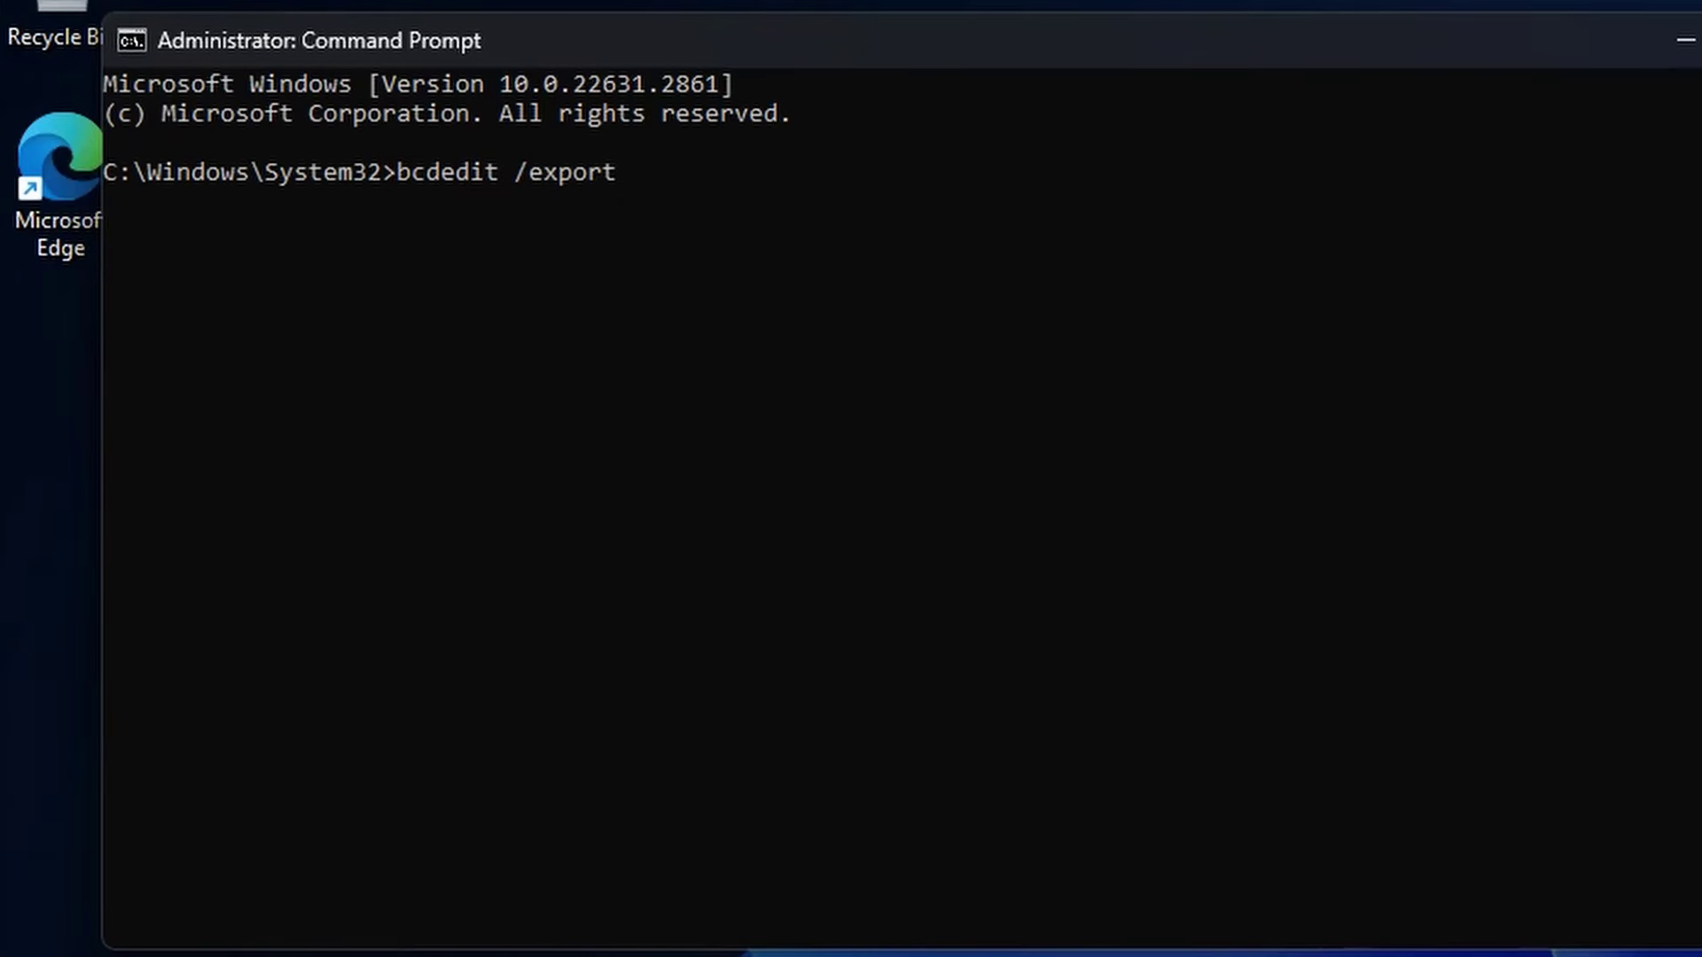
pyautogui.write(' C:\\earlier.bcd')
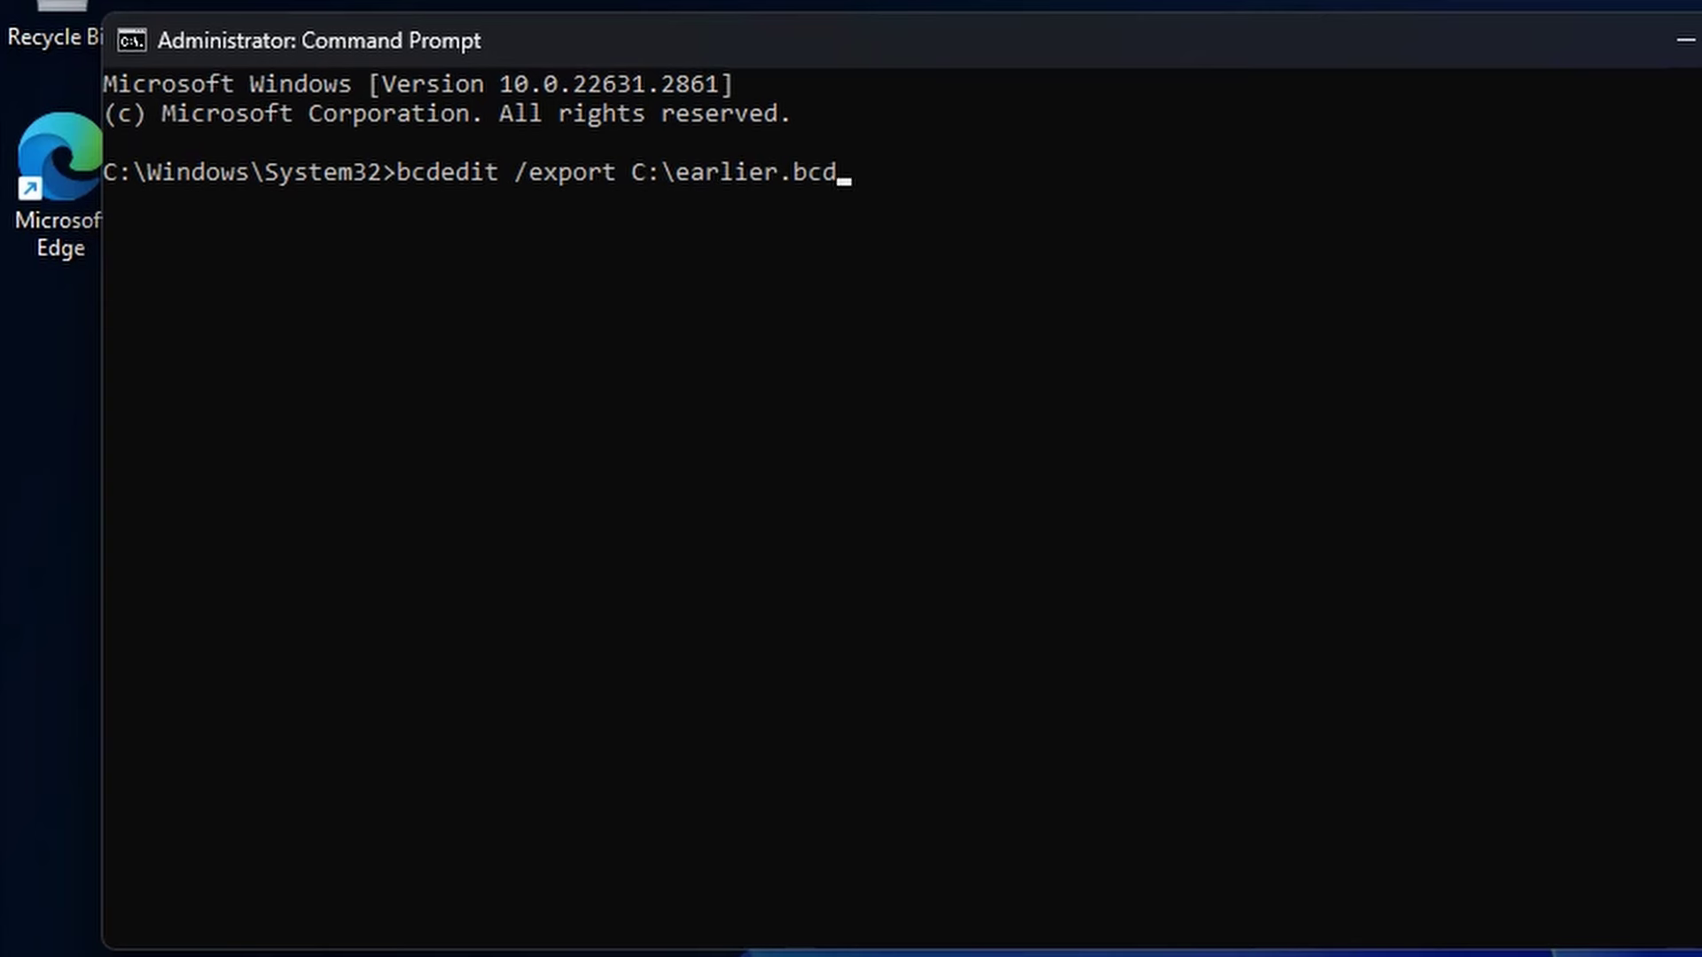
pyautogui.press('Return')
pyautogui.write('b')
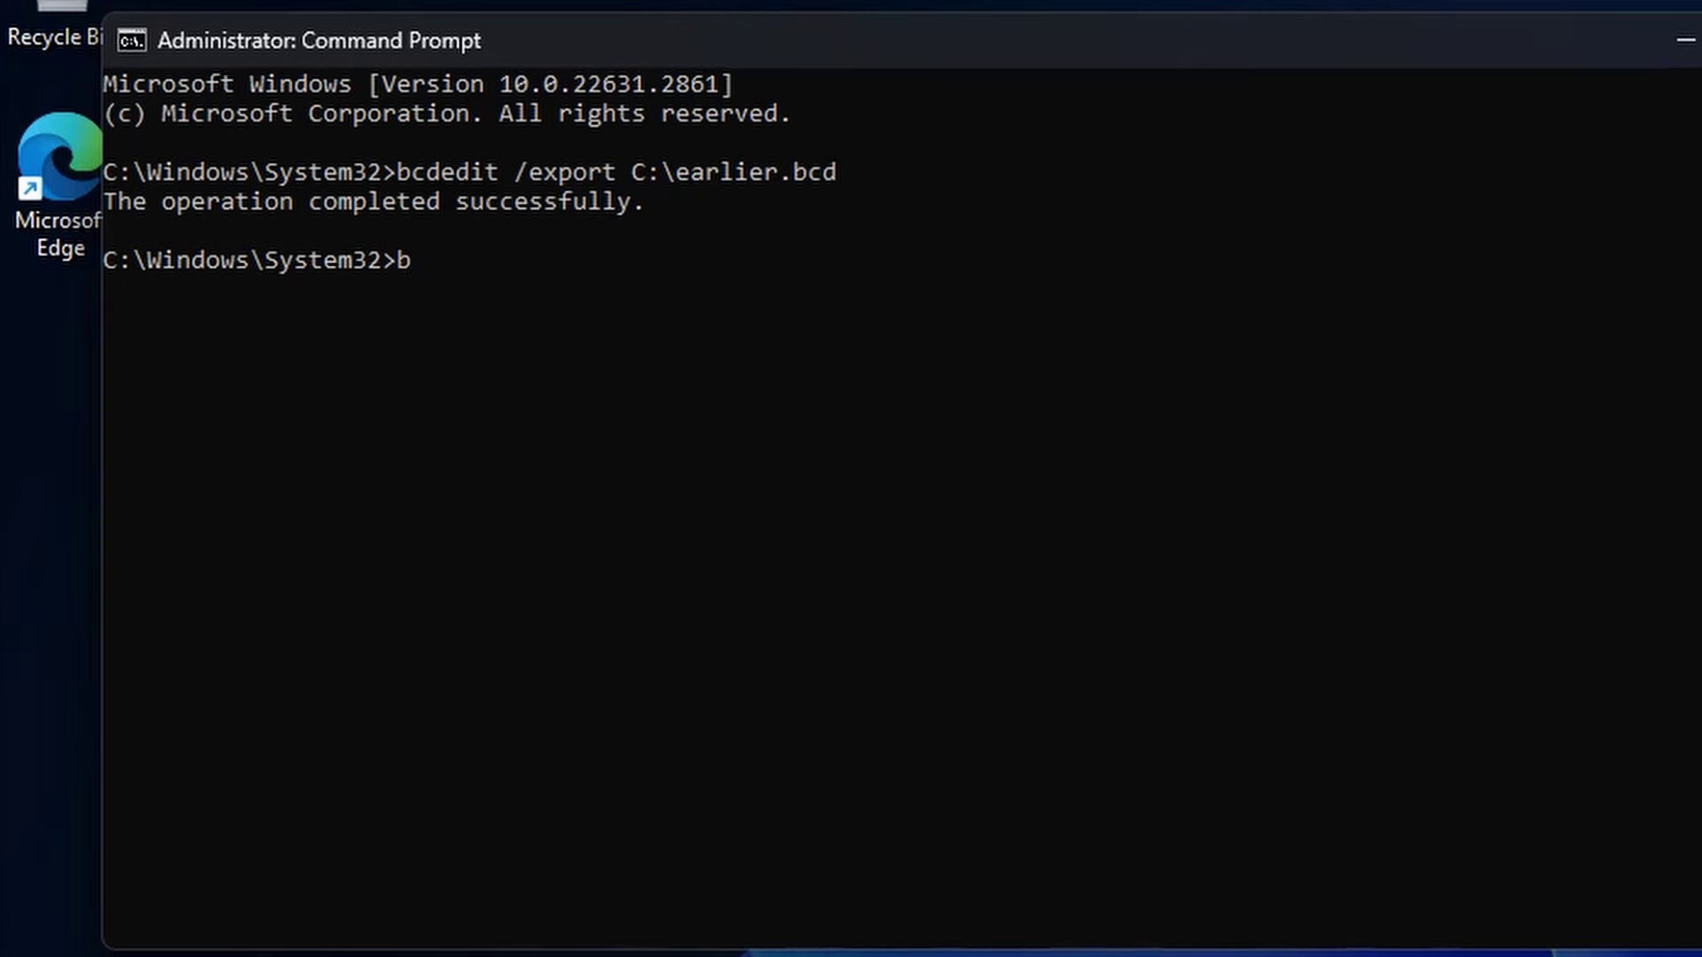
pyautogui.write('cdedit /set ')
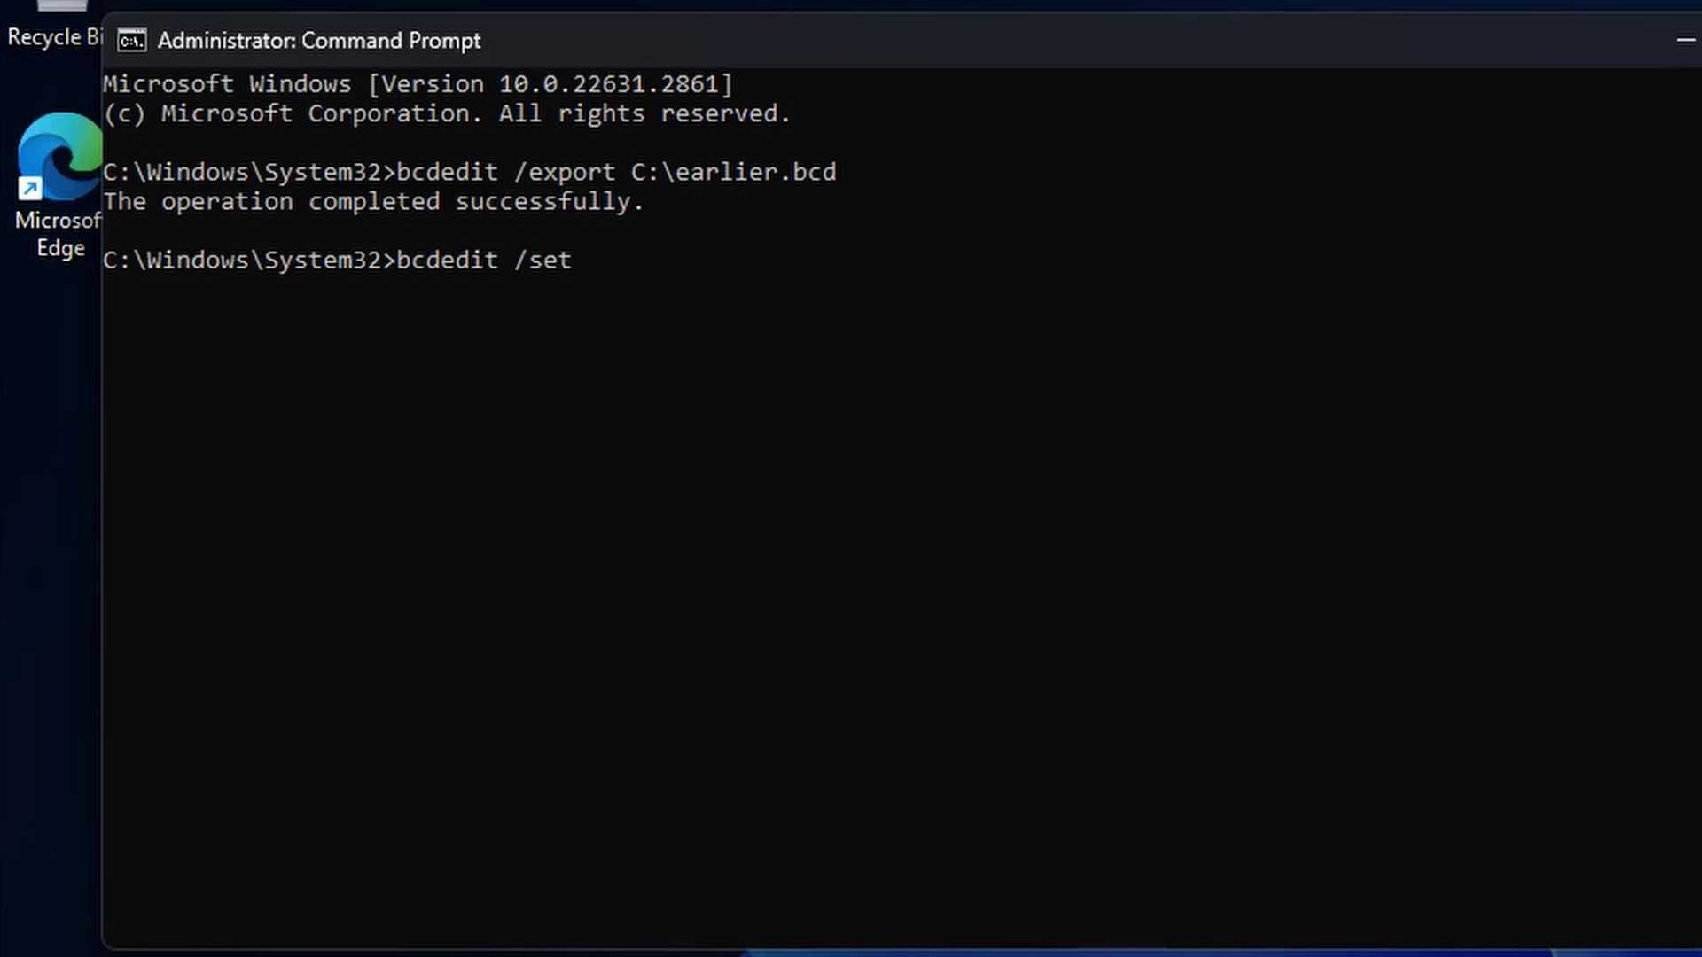
pyautogui.write('{ntldr} des')
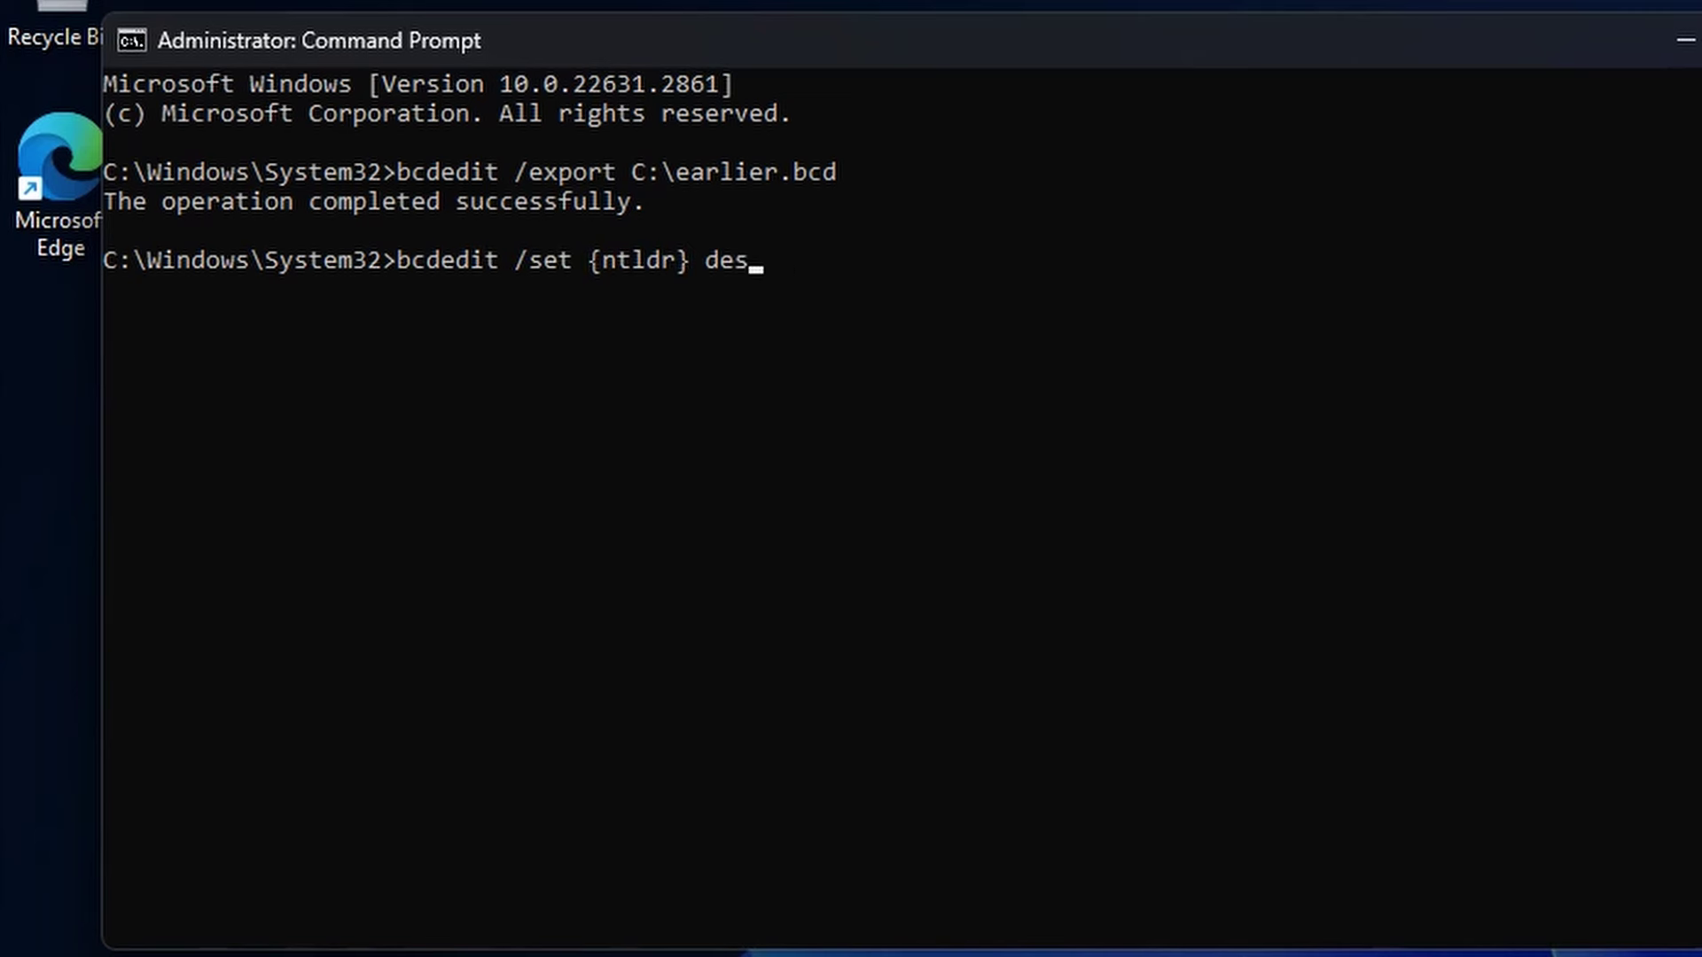
pyautogui.write('cription')
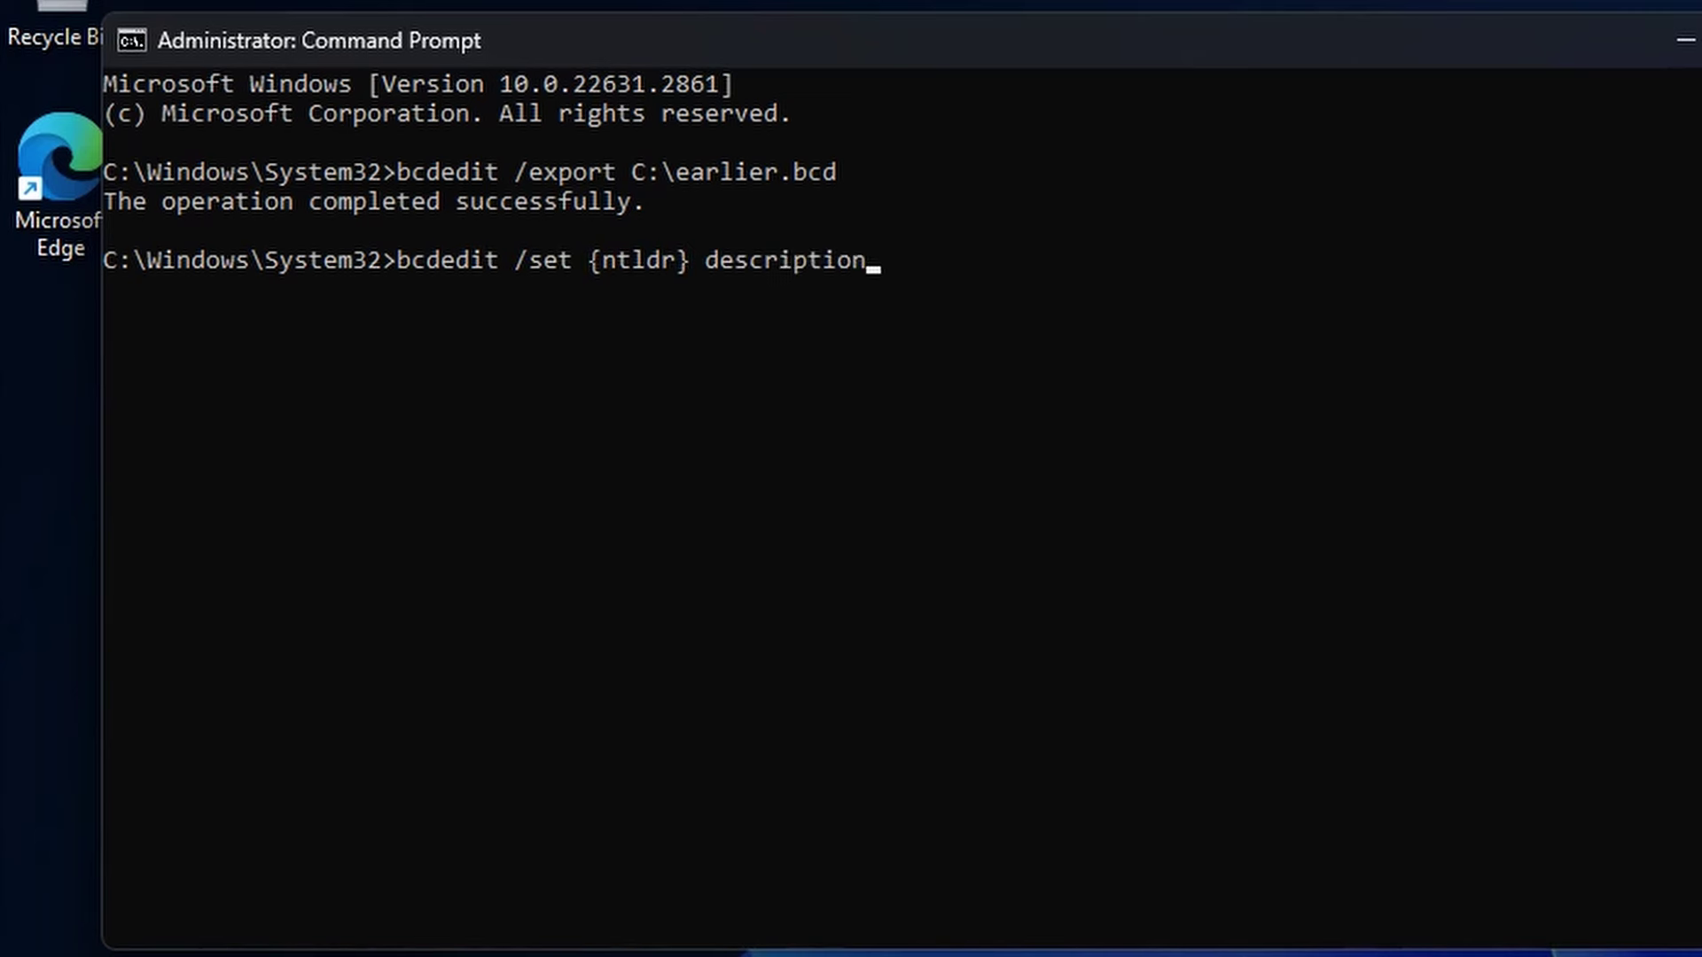
pyautogui.write(' "Windows 98SE + Windows X')
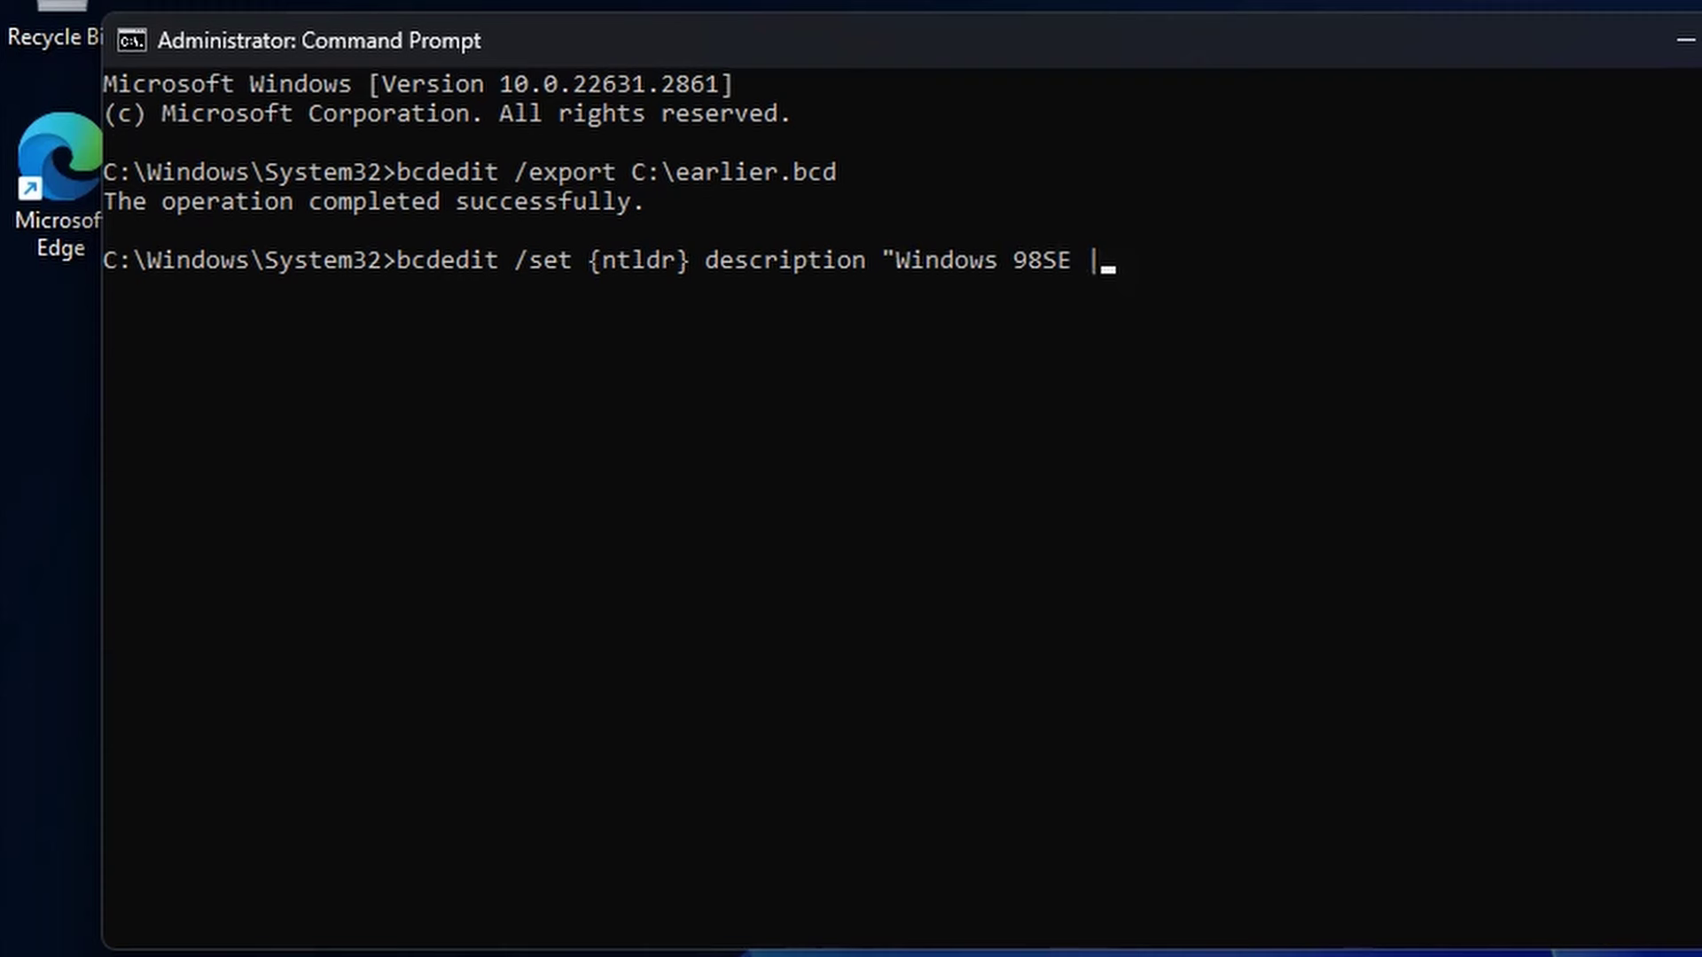
pyautogui.write('P SP3"')
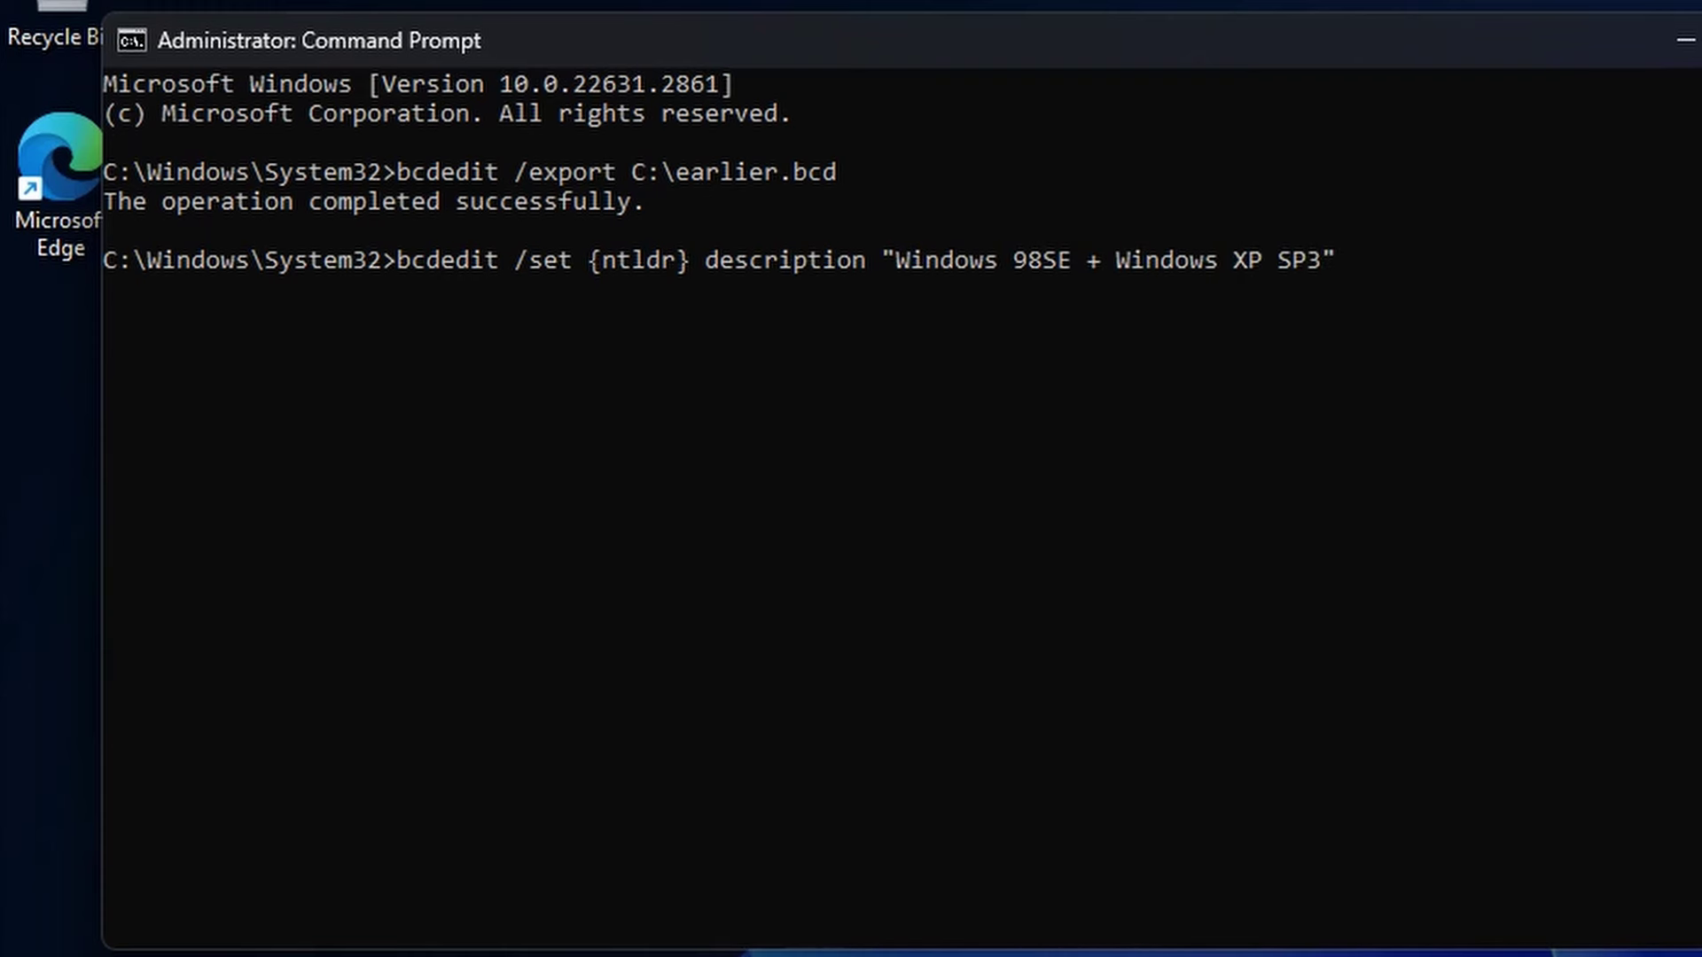
pyautogui.press('Return')
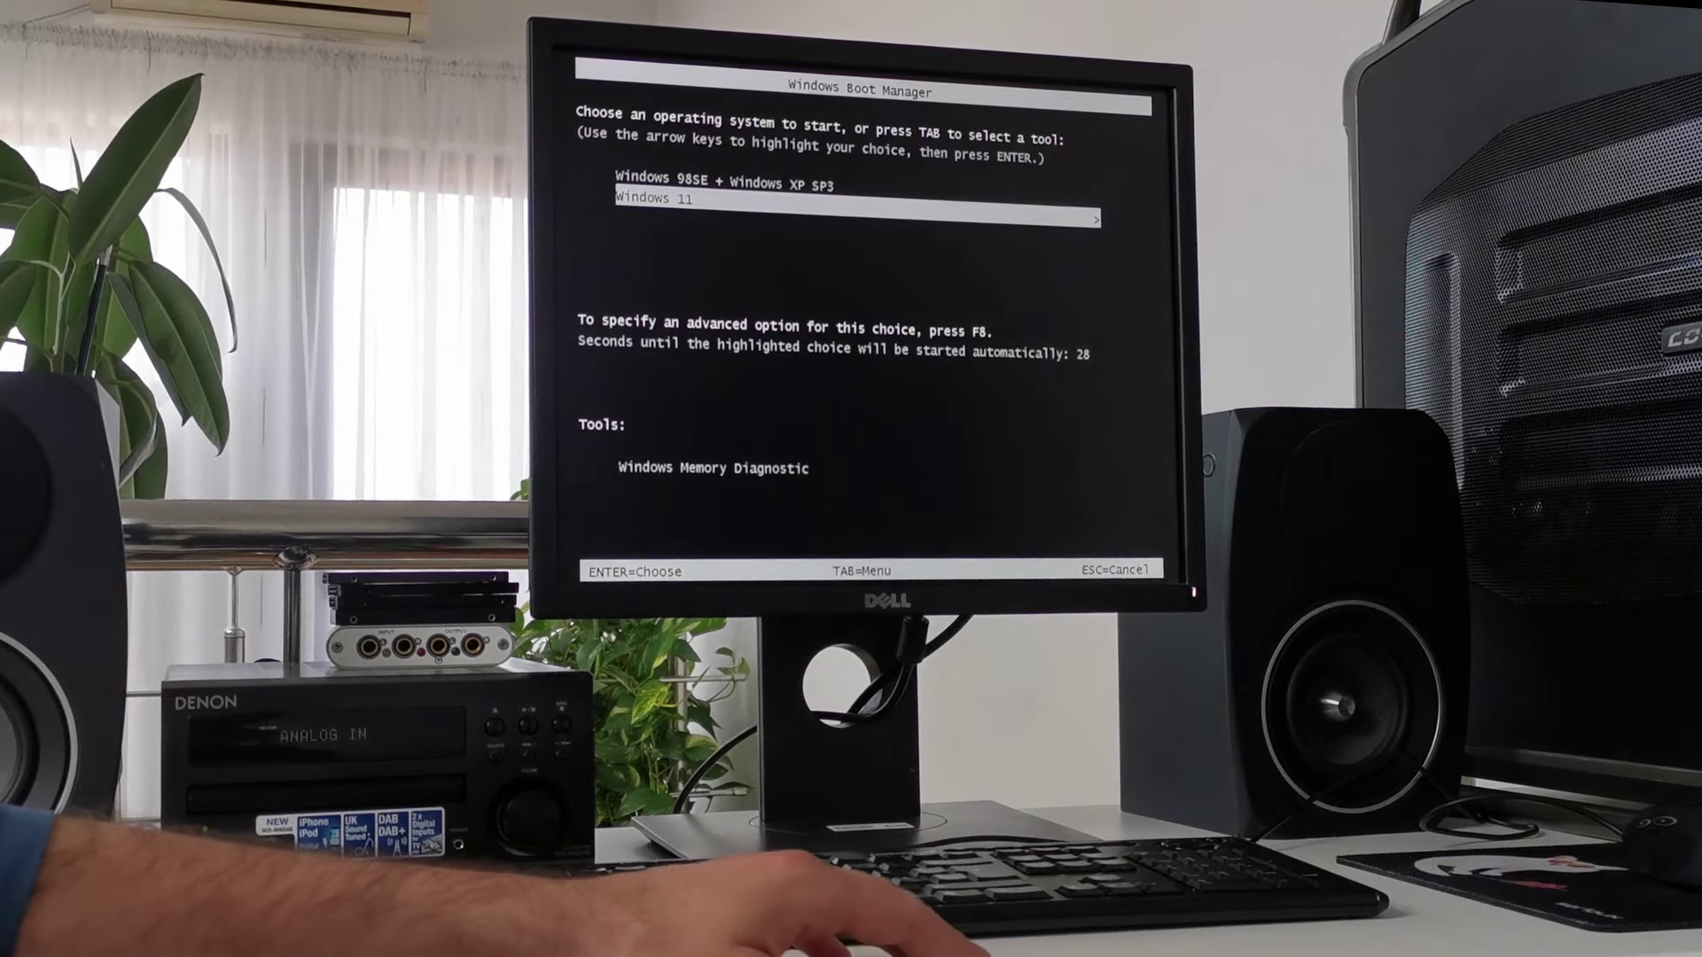
# - Highlight the Windows 98SE + Windows XP SP3 entry in Windows Boot Manager
pyautogui.press('Up')
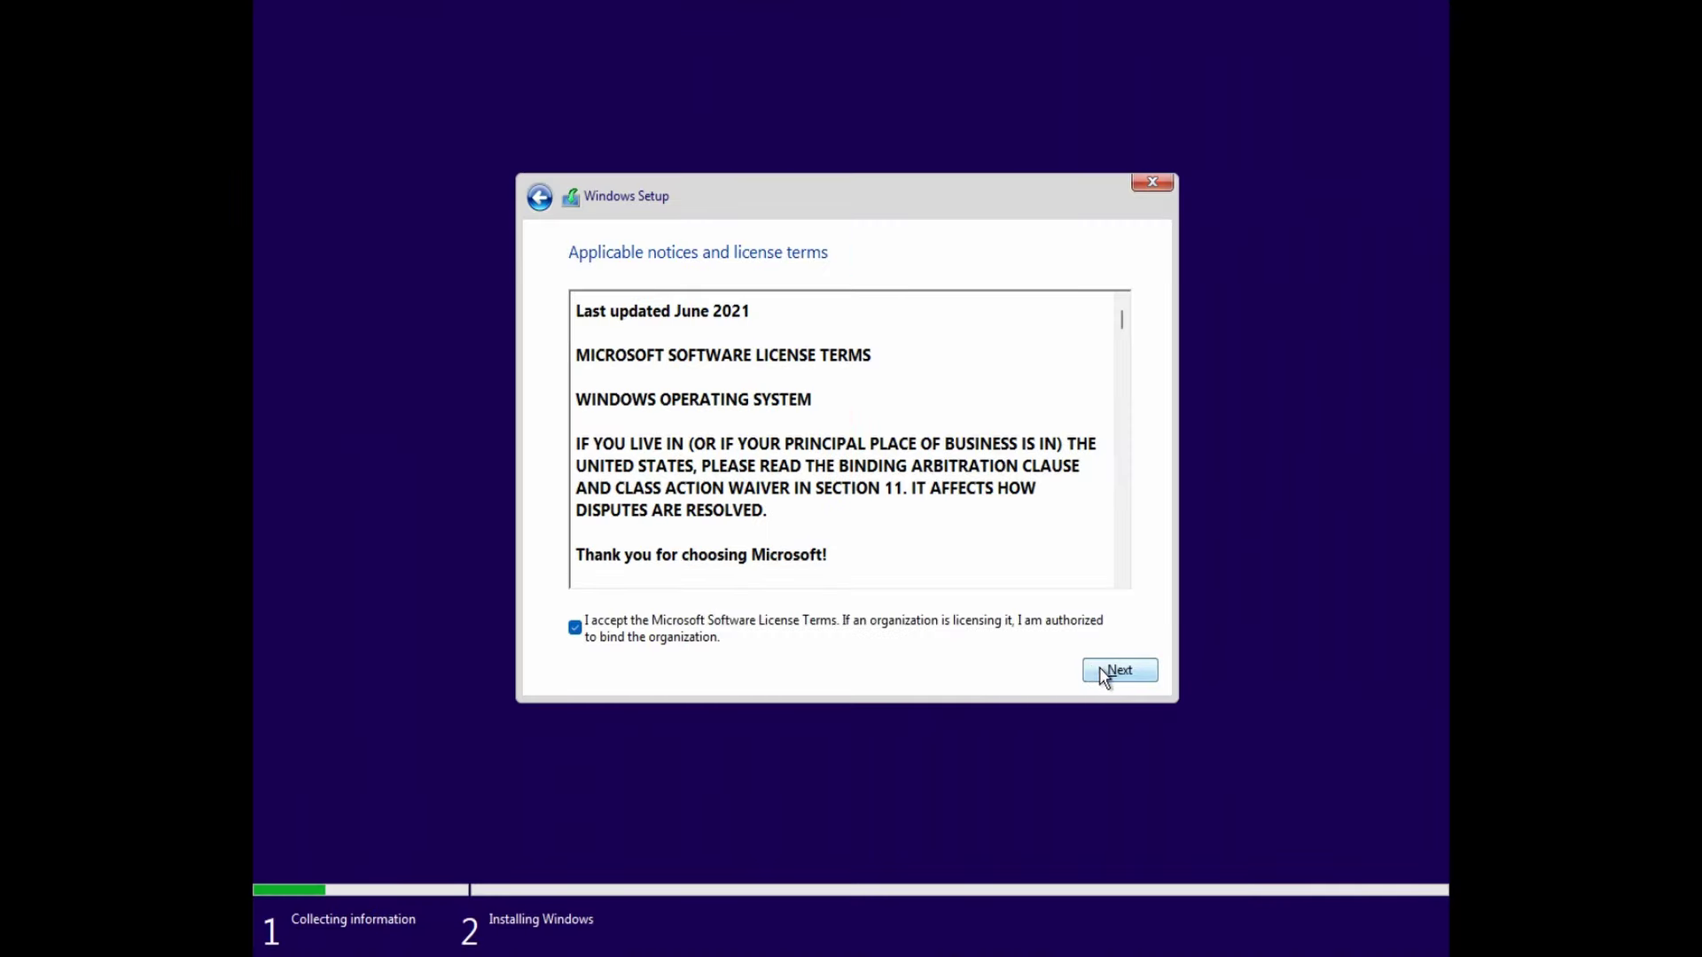
# - Choose a Custom install of Windows 11 onto Drive 0's 417.8 GB unallocated space
pyautogui.click(1102, 670)
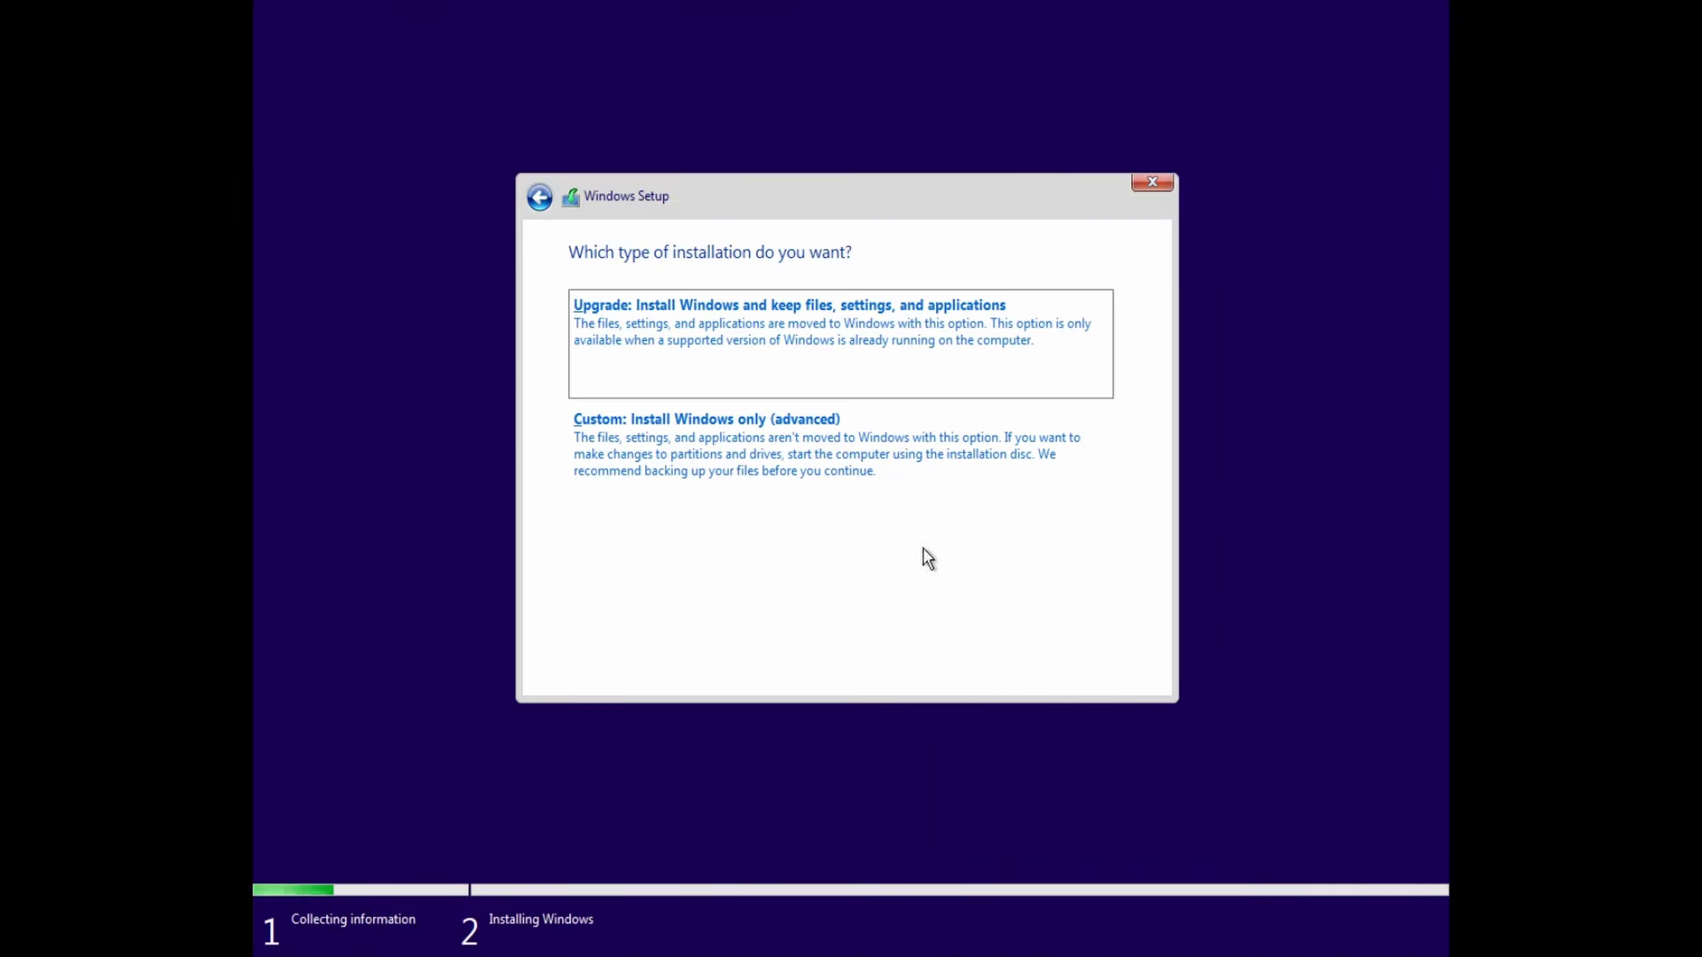
pyautogui.click(866, 494)
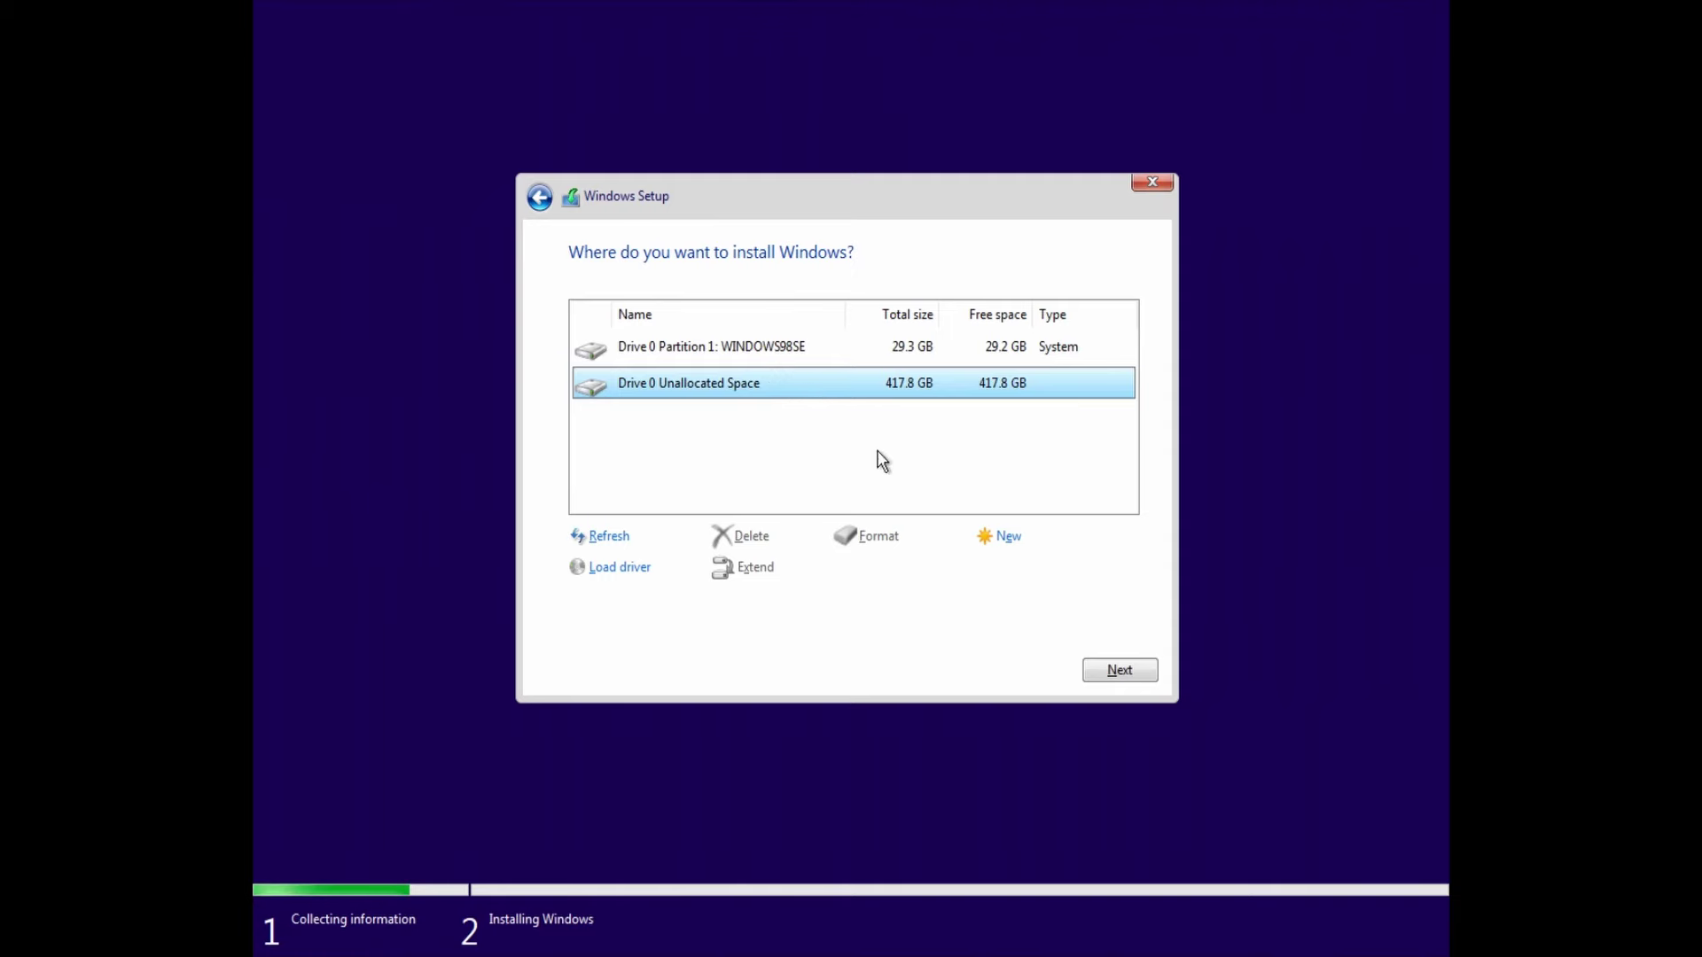
pyautogui.click(1100, 679)
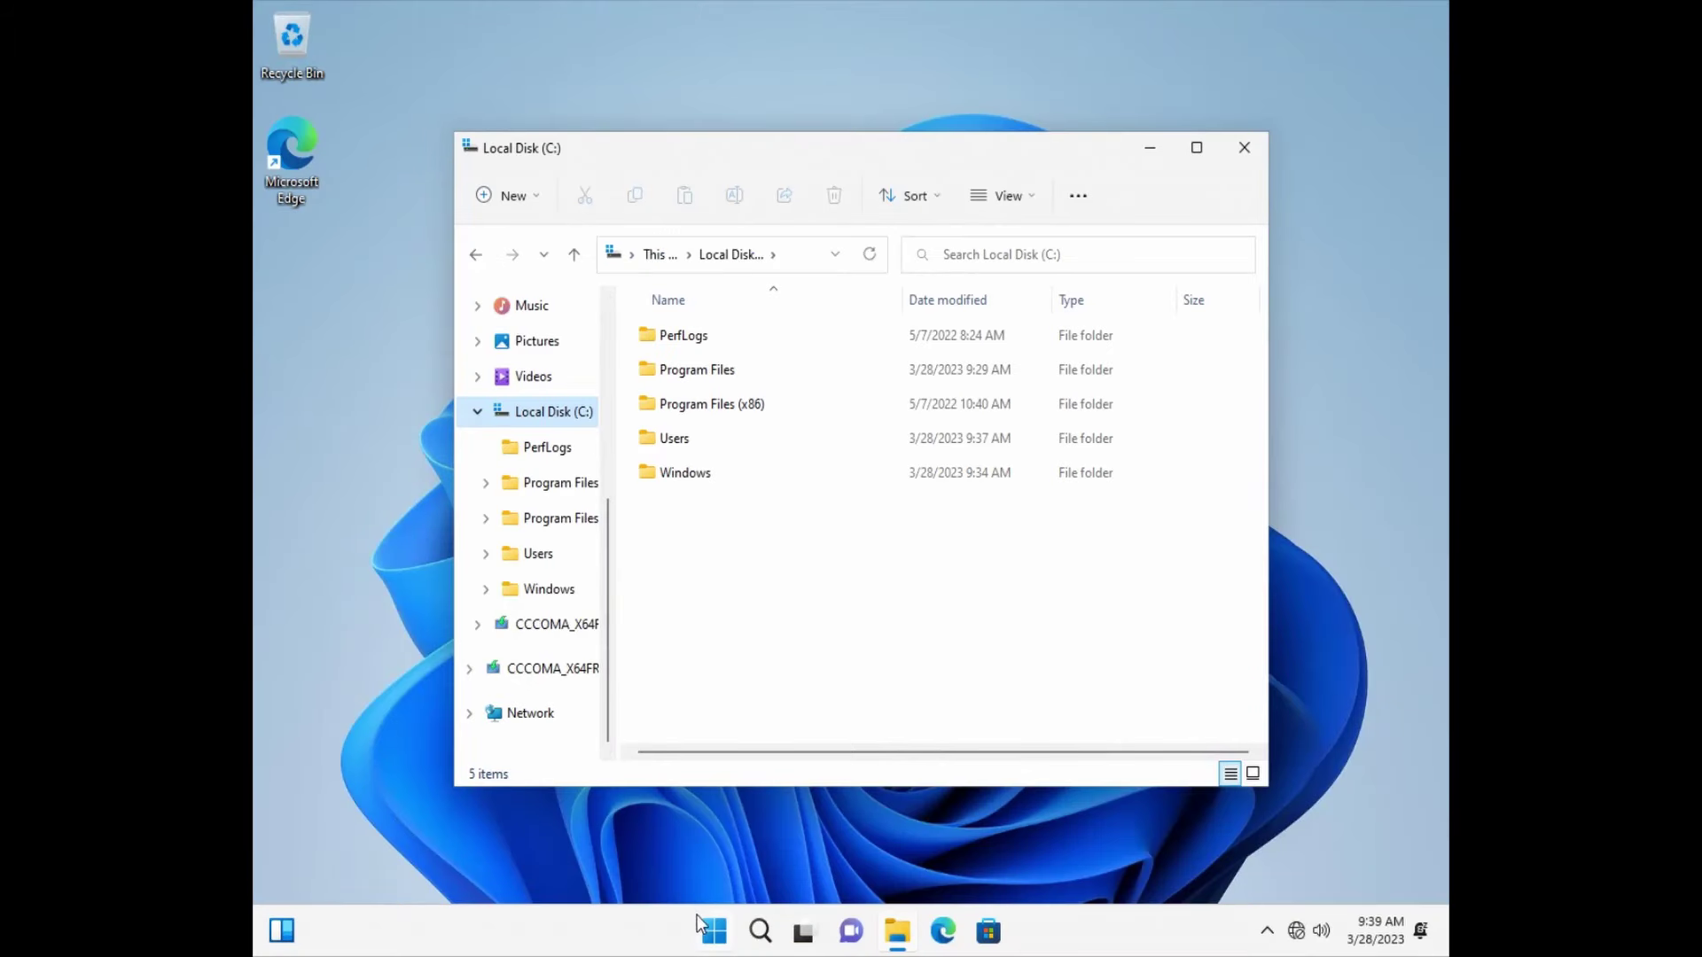
# - In Disk Management, add drive letter D to the WINDOWS98SE partition
pyautogui.rightClick(708, 925)
pyautogui.click(634, 521)
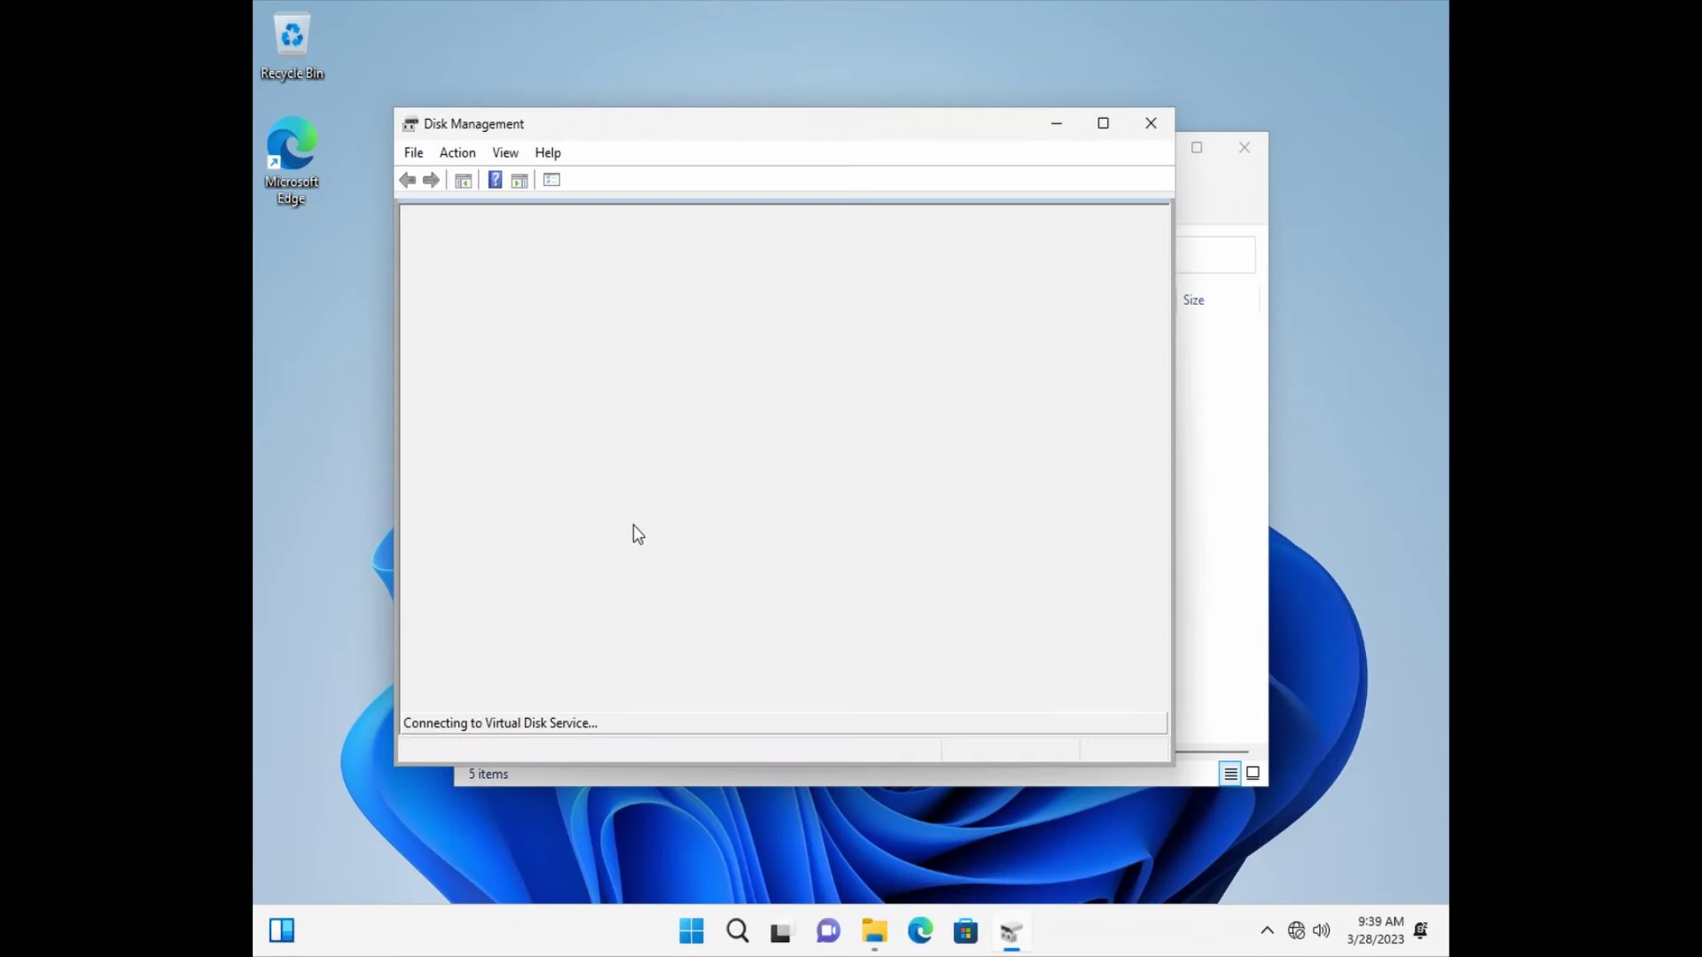
pyautogui.rightClick(753, 537)
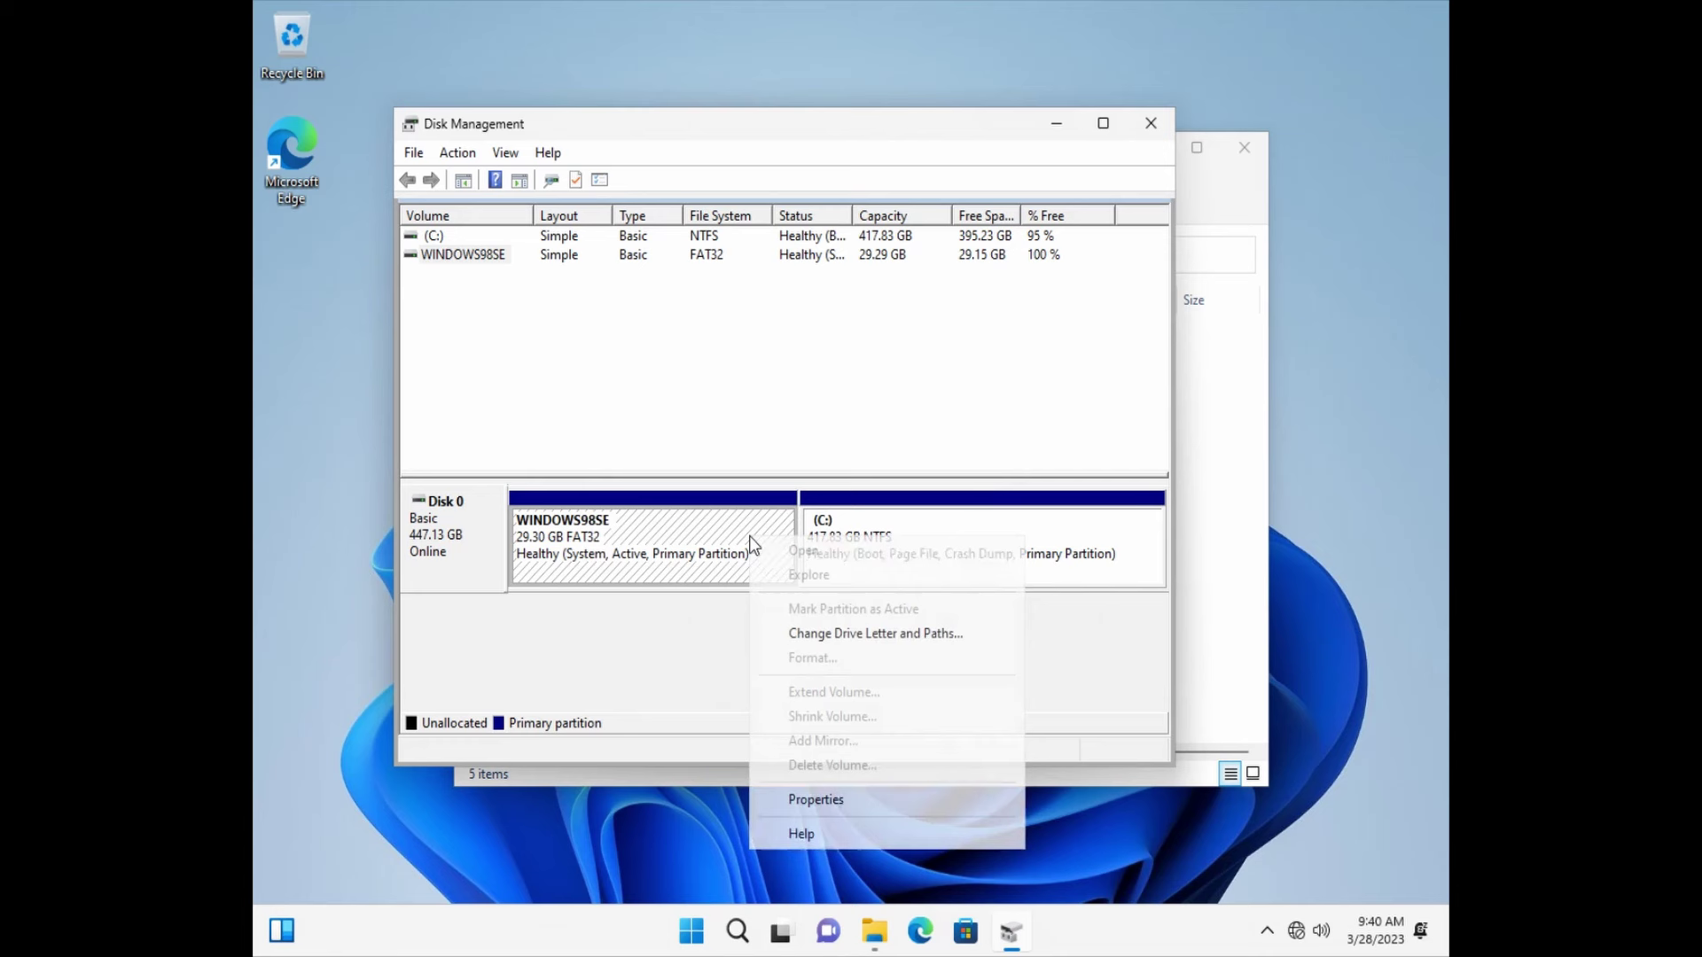
pyautogui.click(837, 631)
pyautogui.click(656, 510)
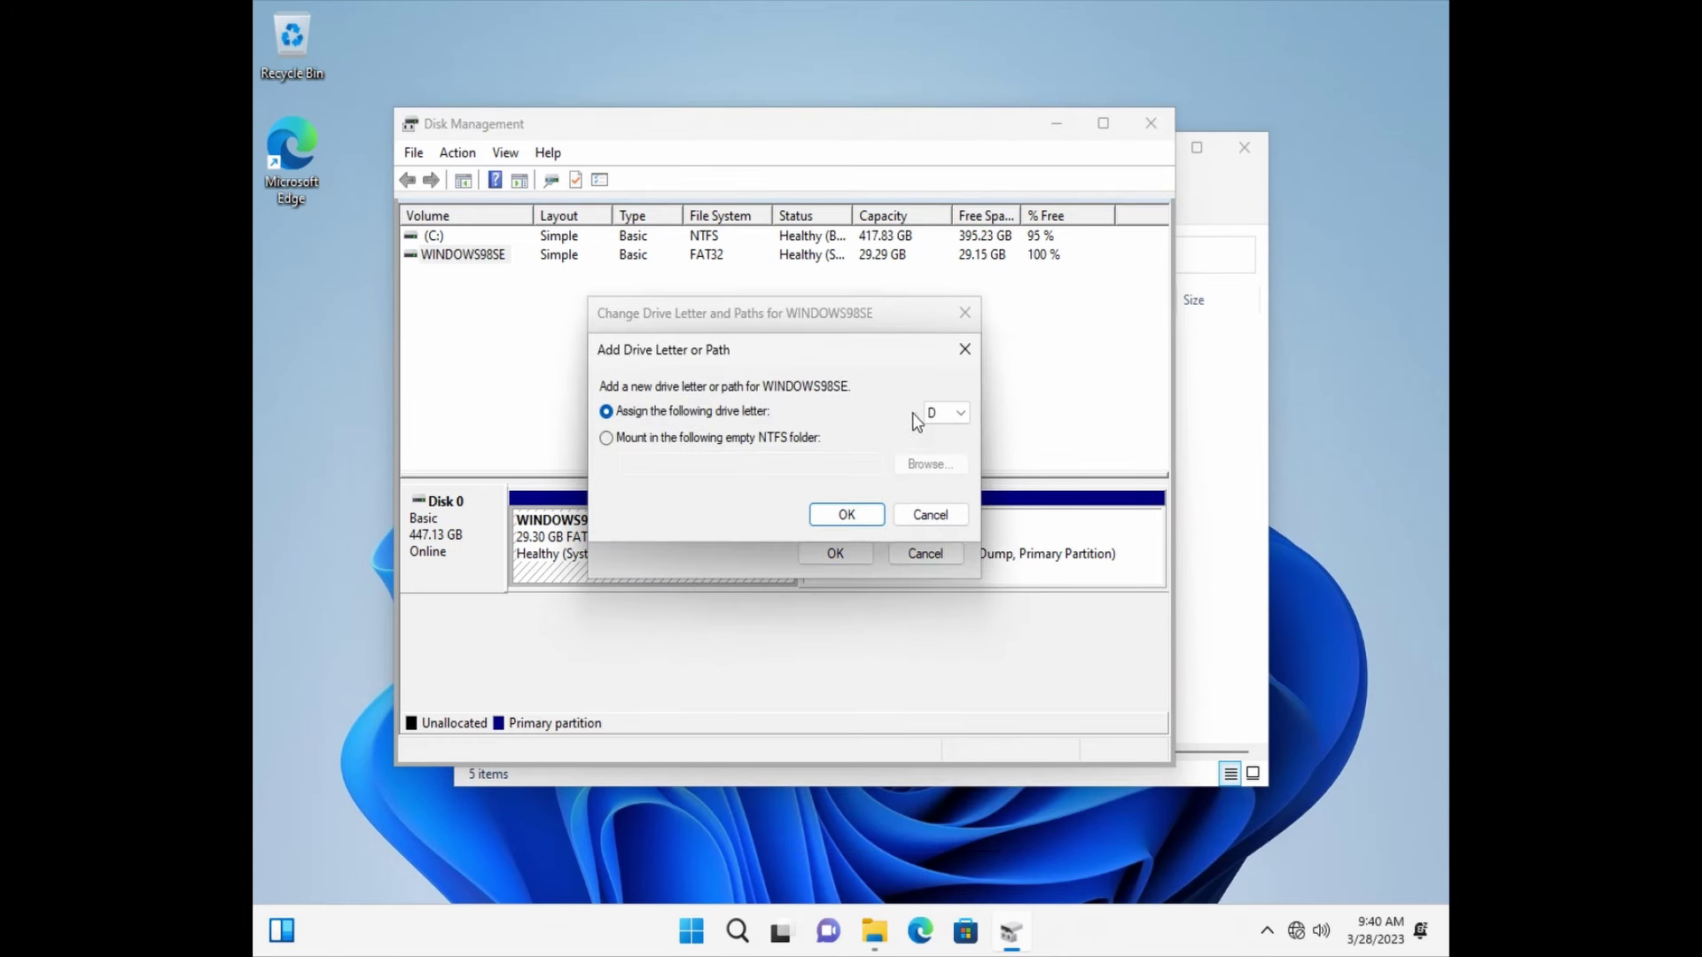
pyautogui.click(858, 517)
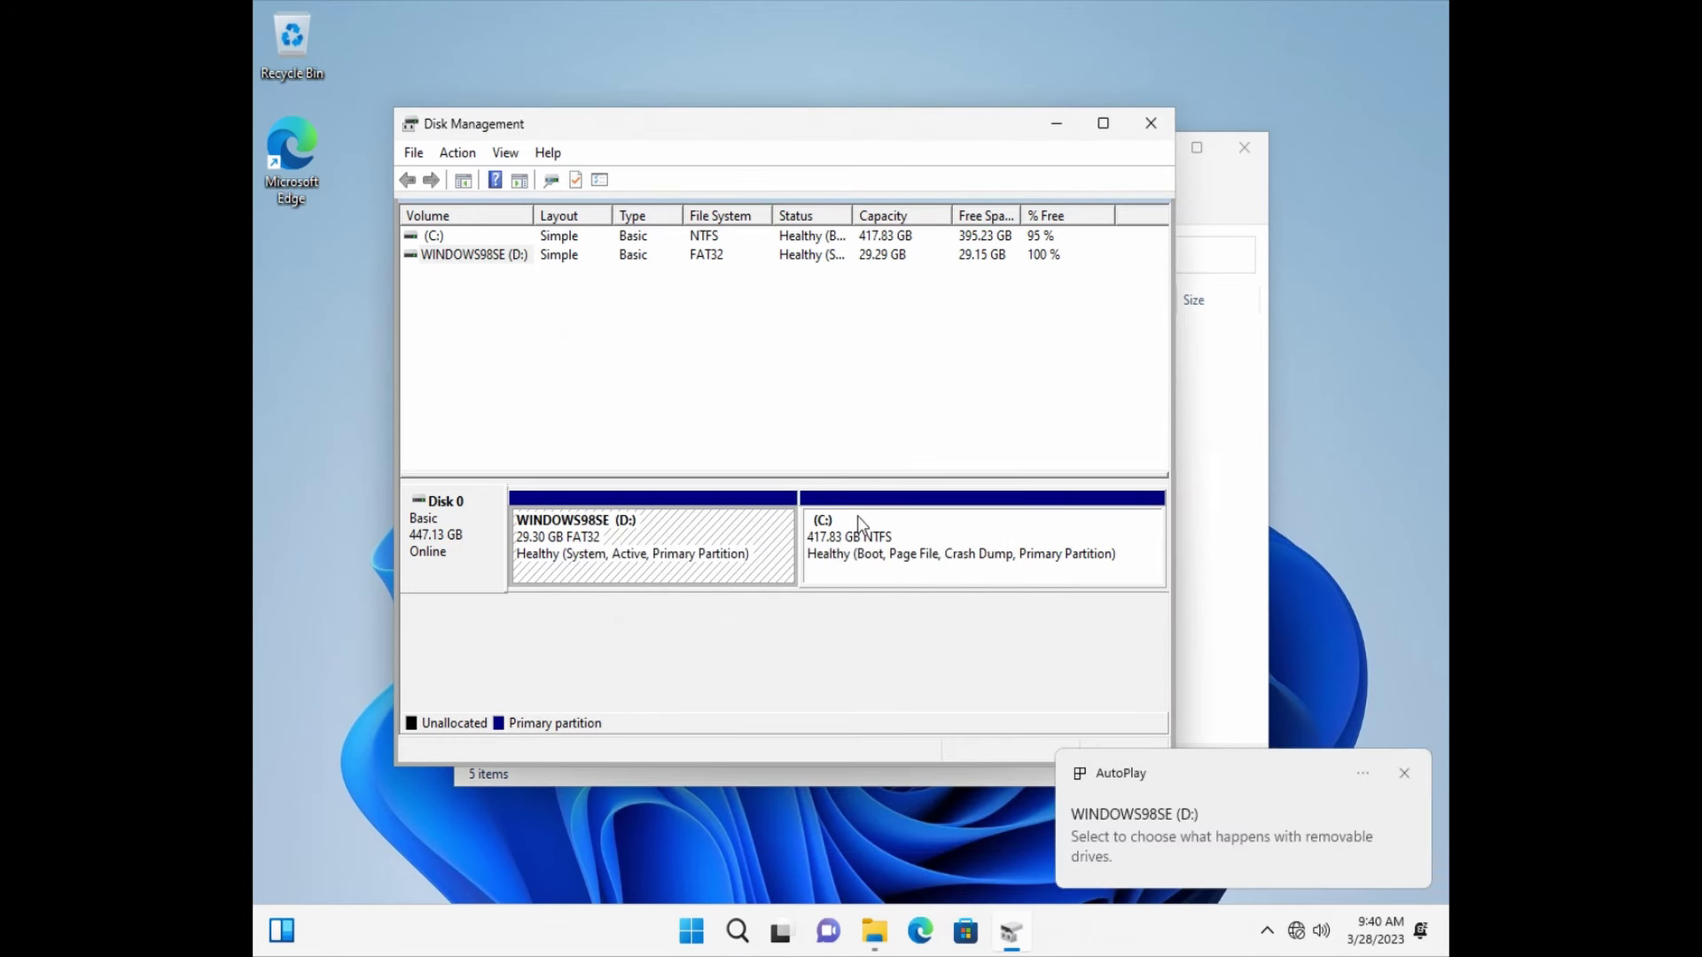
pyautogui.rightClick(758, 520)
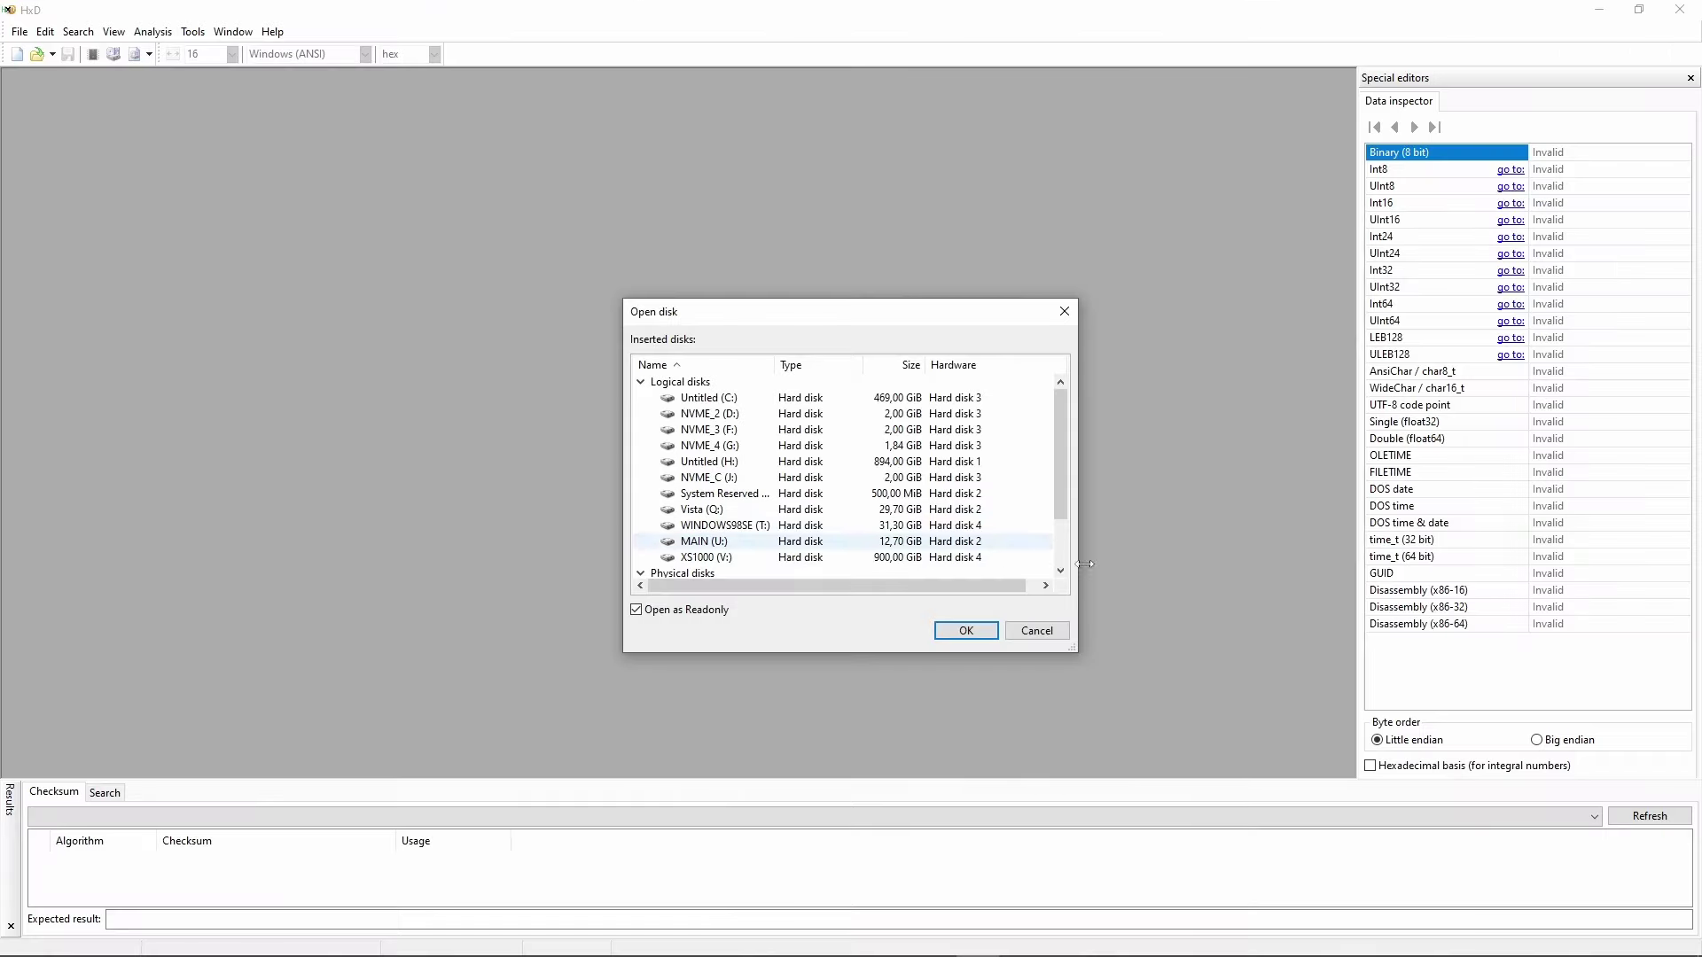
# - Open the WINDOWS98SE (T:) disk in HxD and select sector 0, offsets 0–1FF
pyautogui.click(701, 525)
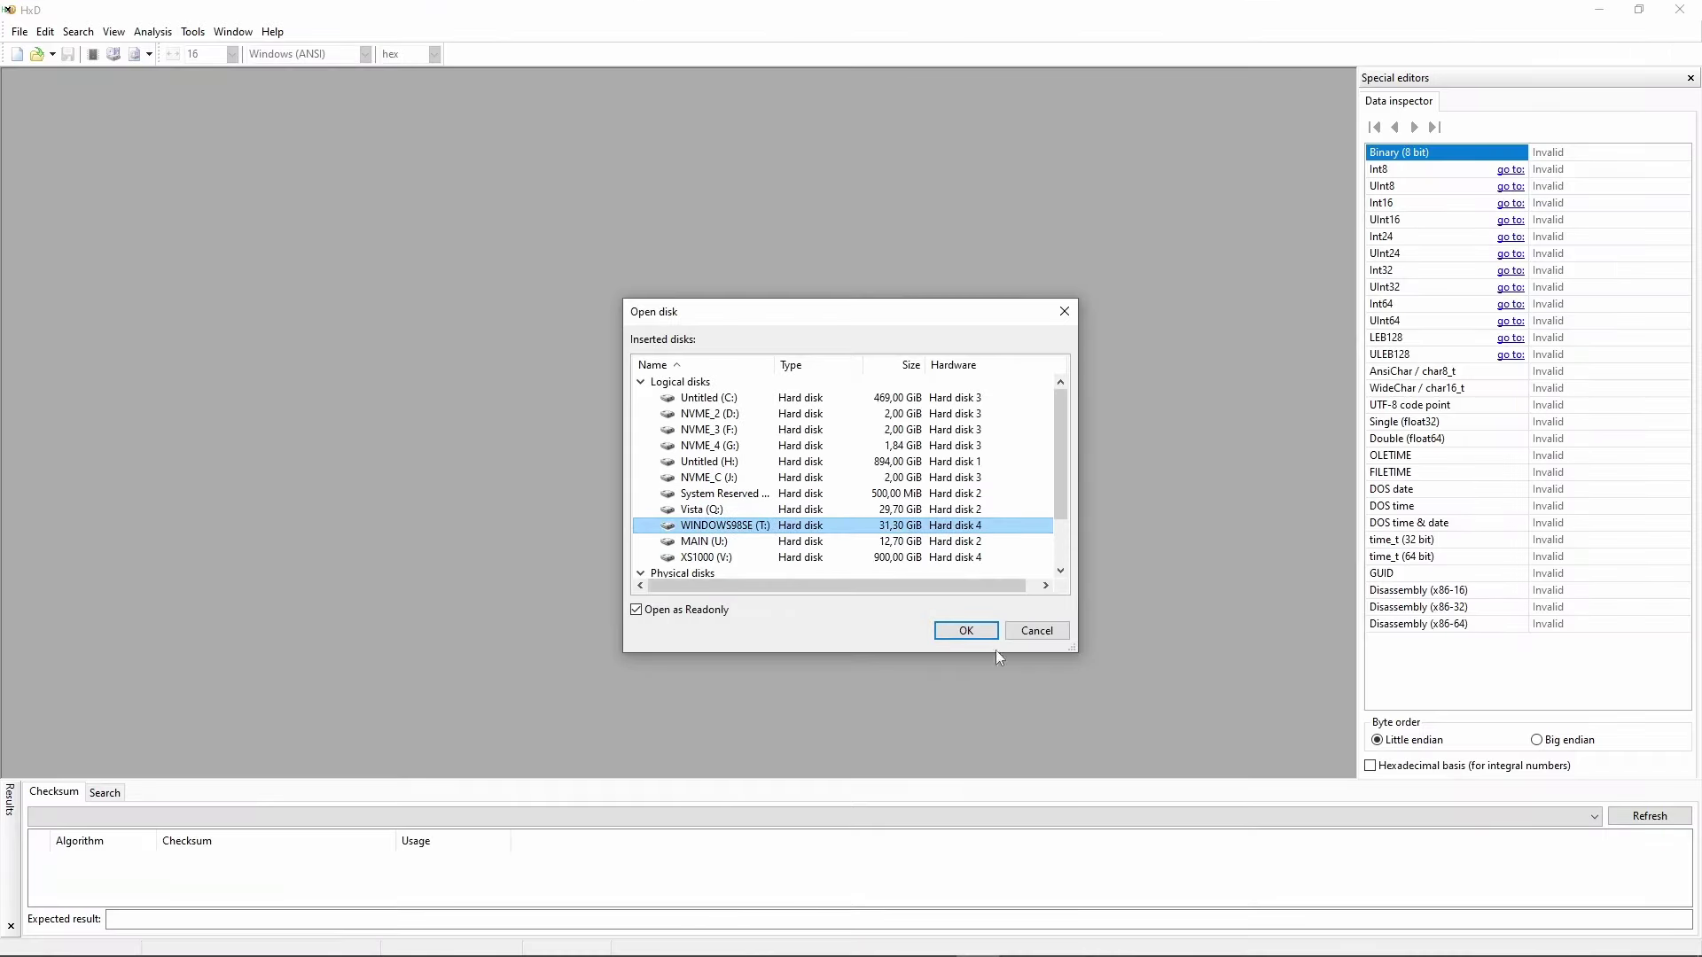
pyautogui.click(973, 632)
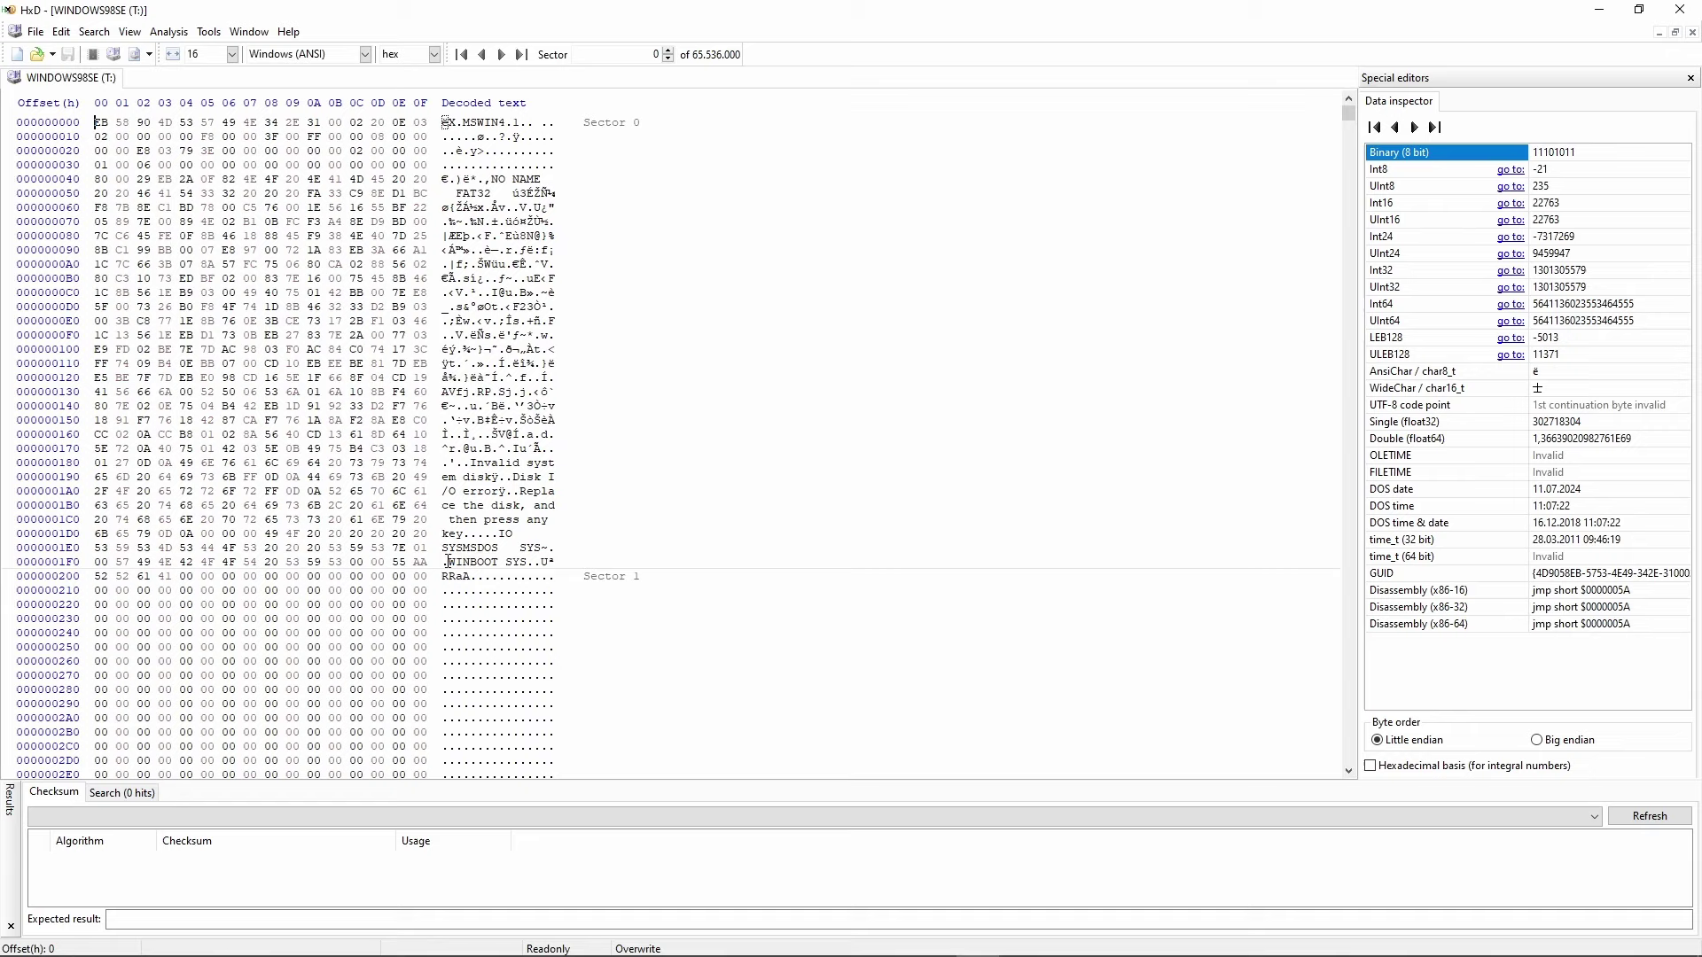
pyautogui.click(422, 561)
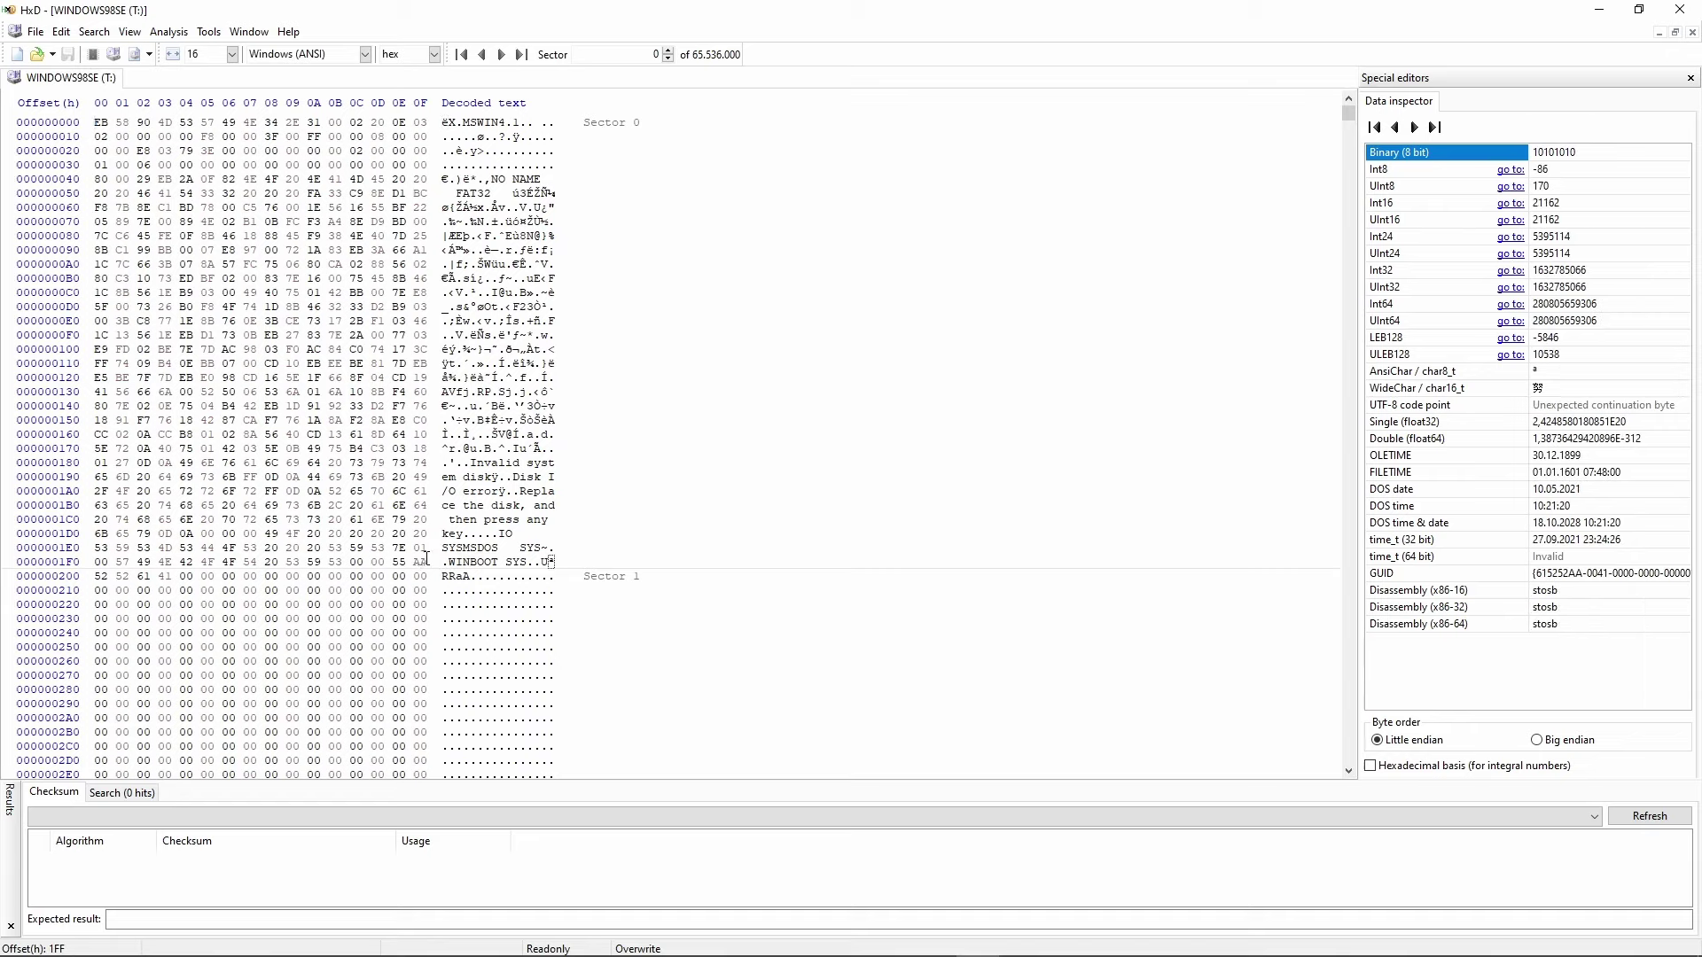
pyautogui.moveTo(422, 561); pyautogui.dragTo(42, 111)
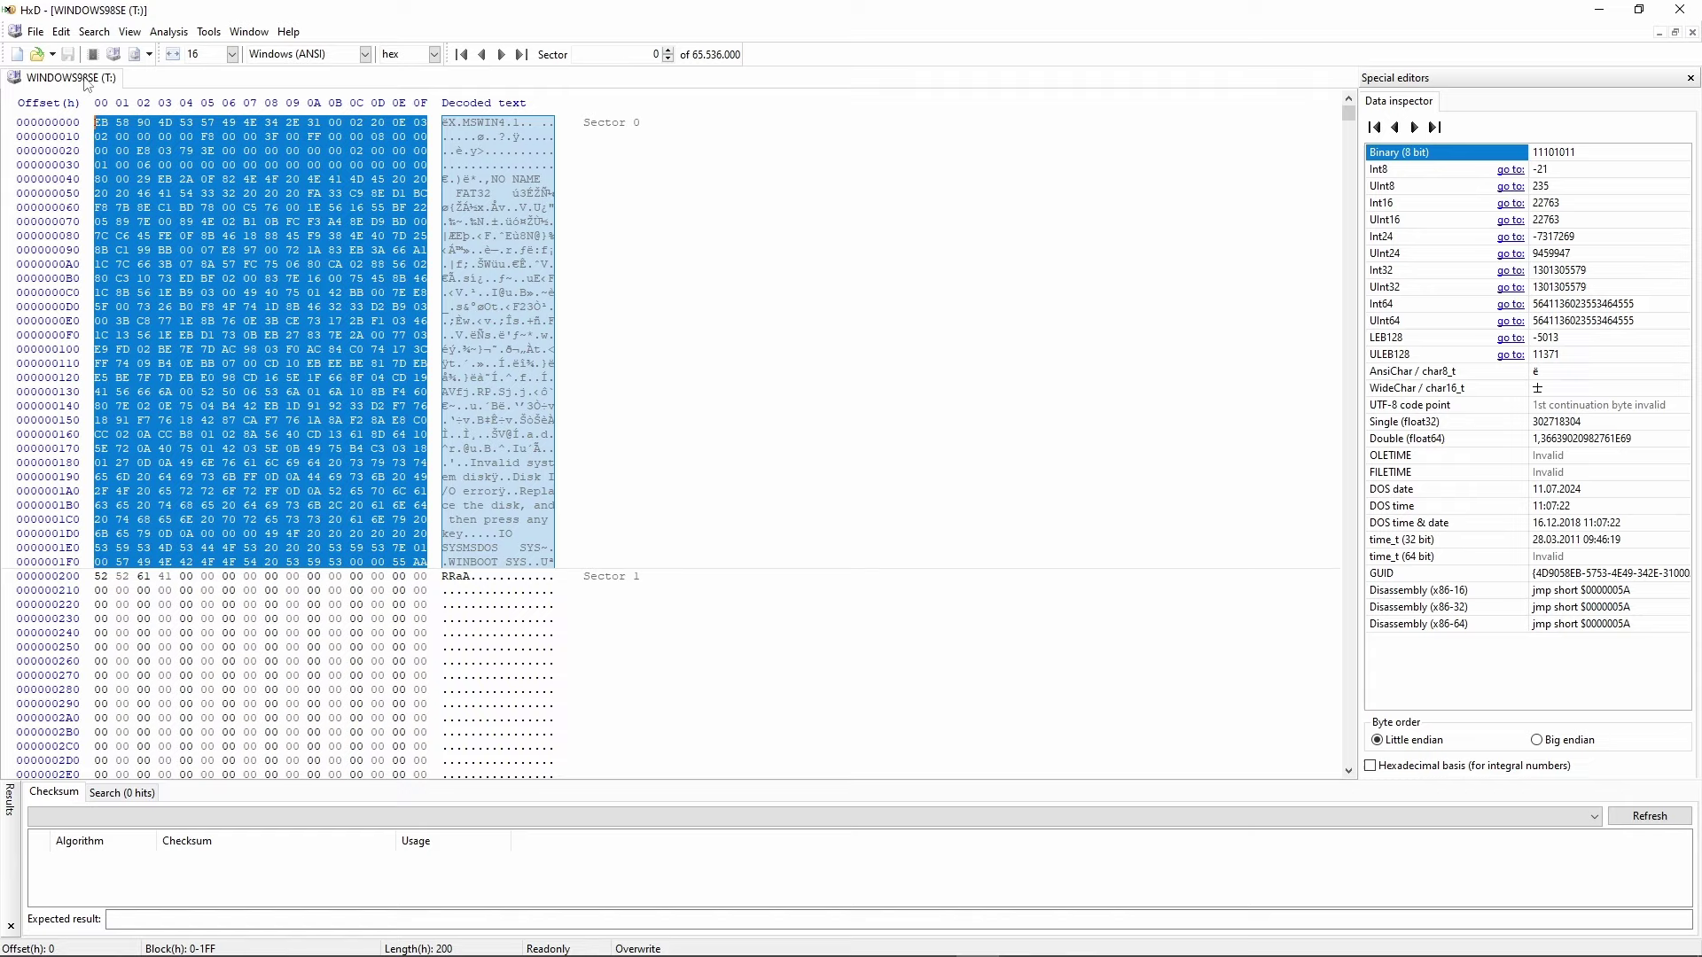
pyautogui.click(61, 32)
pyautogui.click(81, 98)
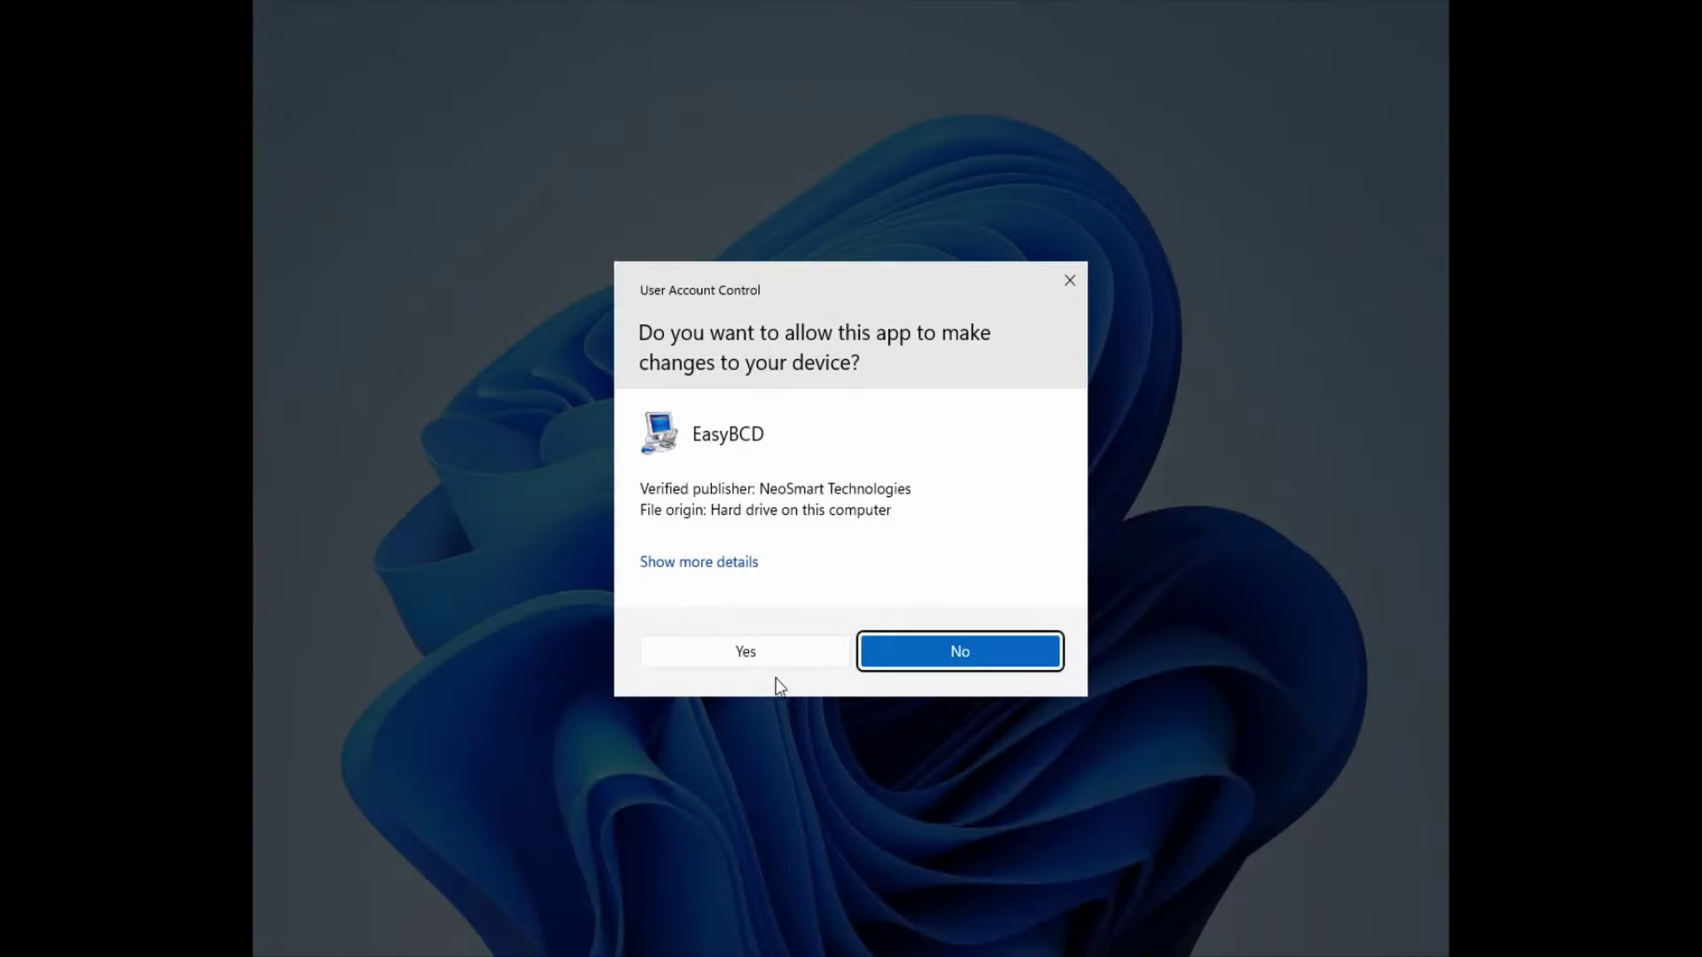
# - Approve EasyBCD and add an MS-DOS 6.x entry named Microsoft DOS, declining the documentation prompt
pyautogui.click(769, 655)
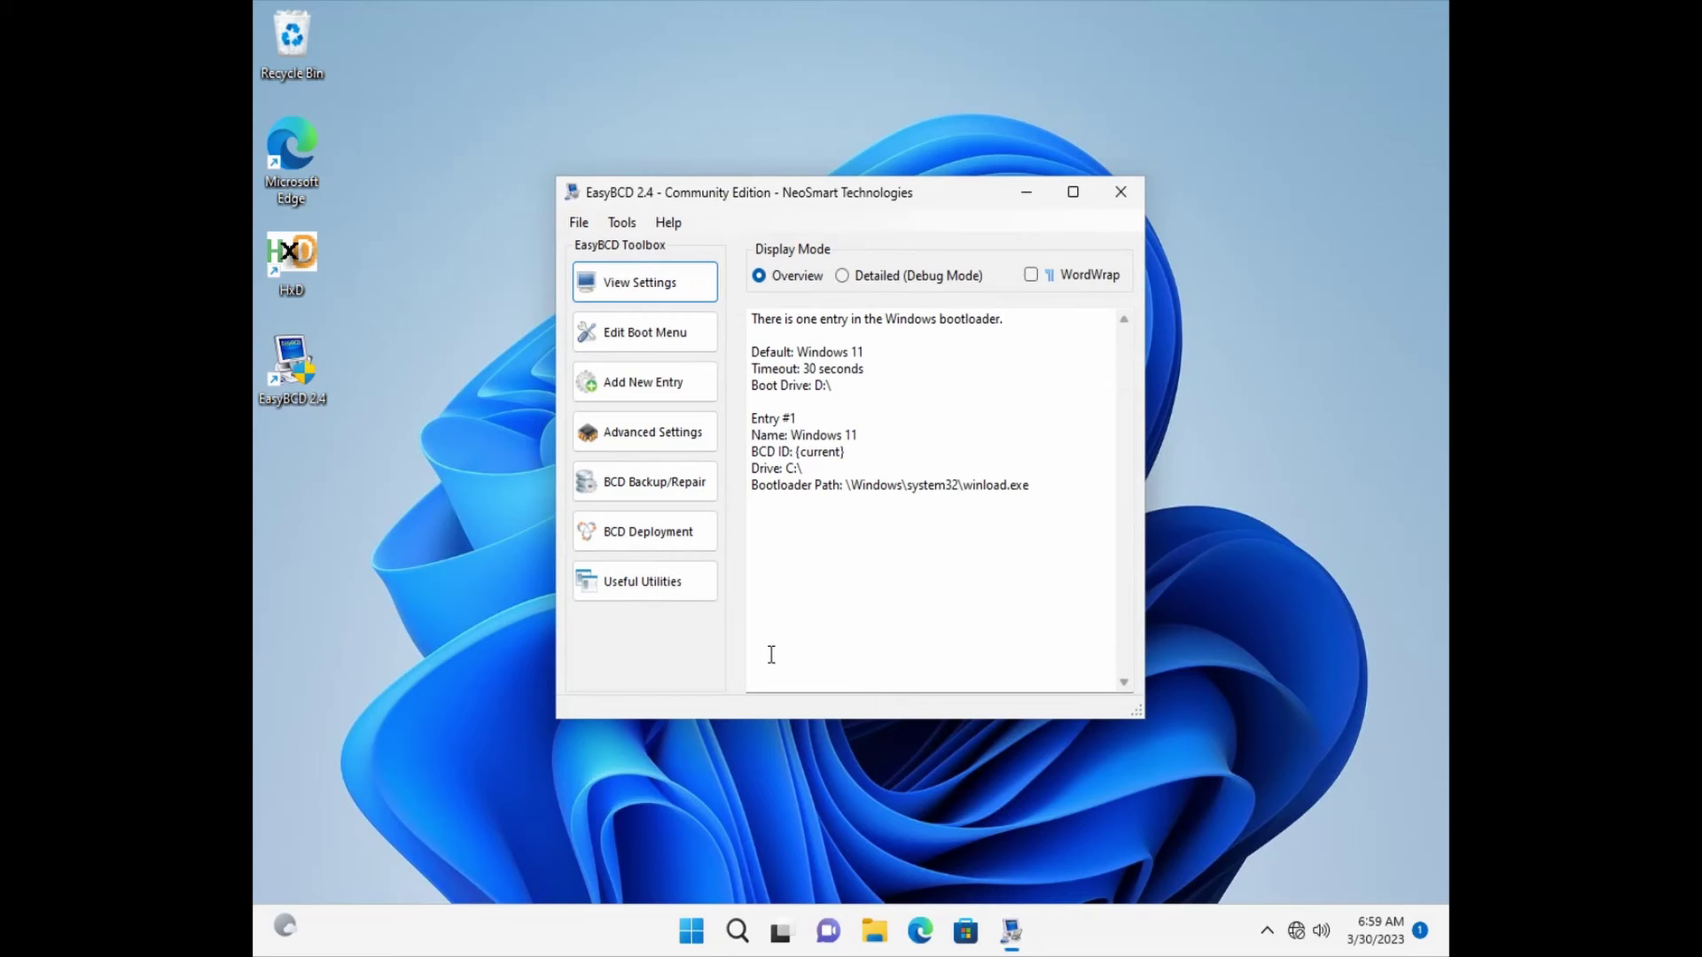
pyautogui.click(668, 337)
pyautogui.click(669, 387)
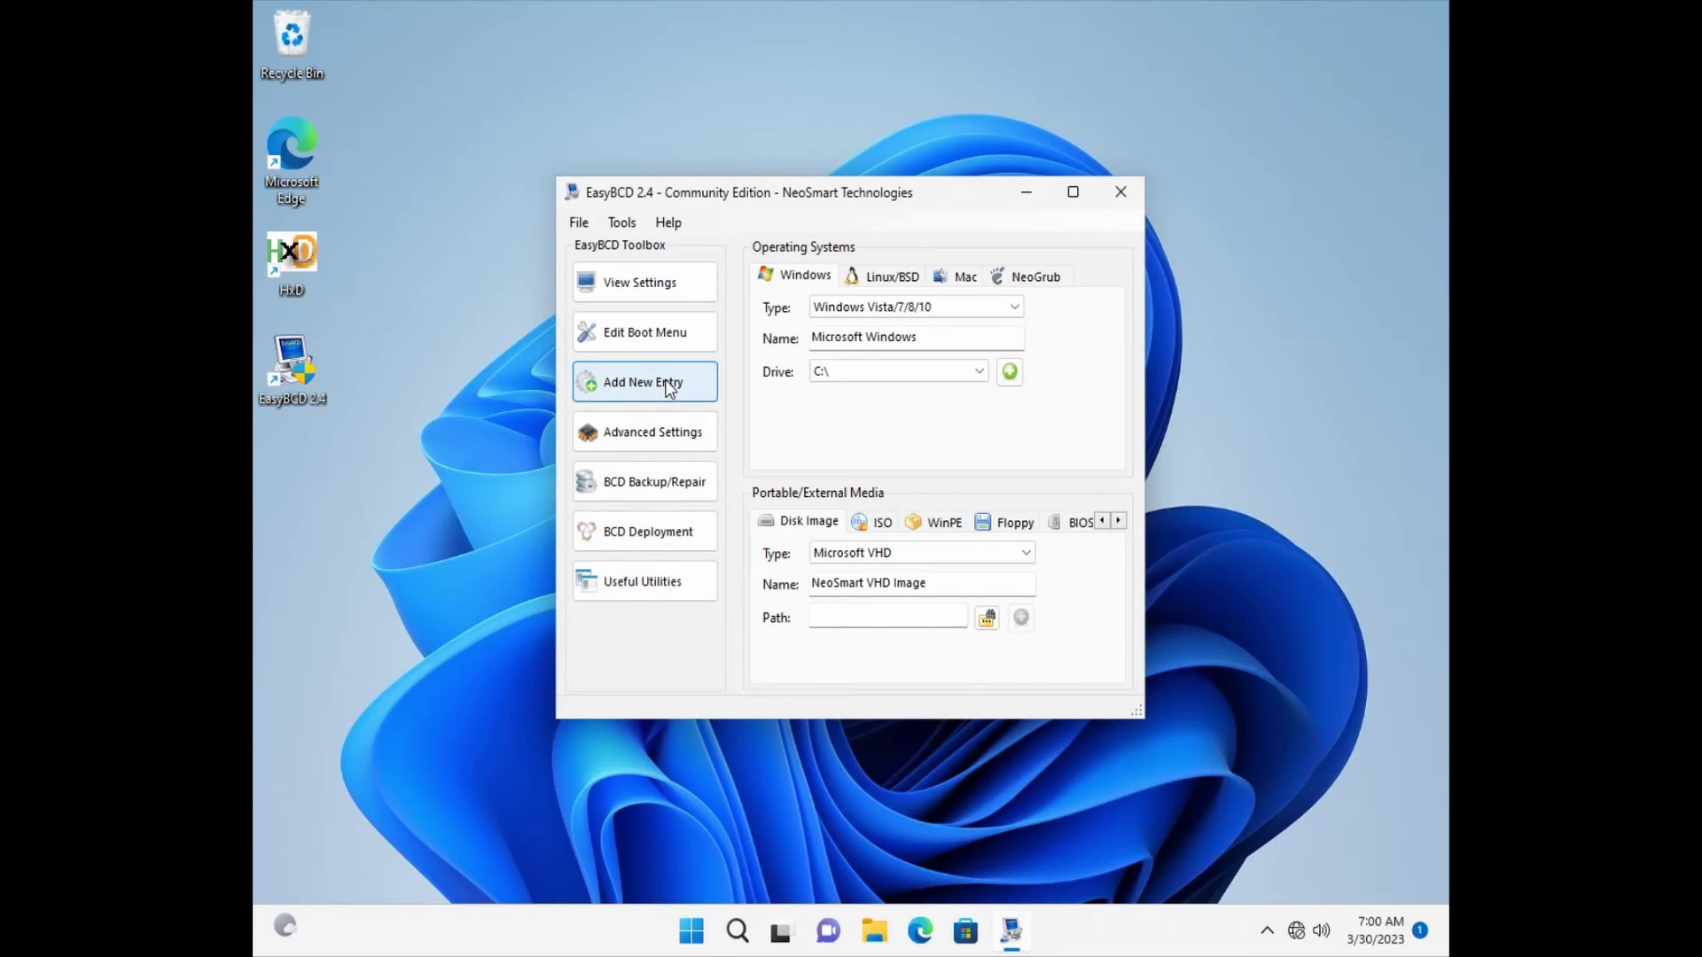
pyautogui.click(848, 309)
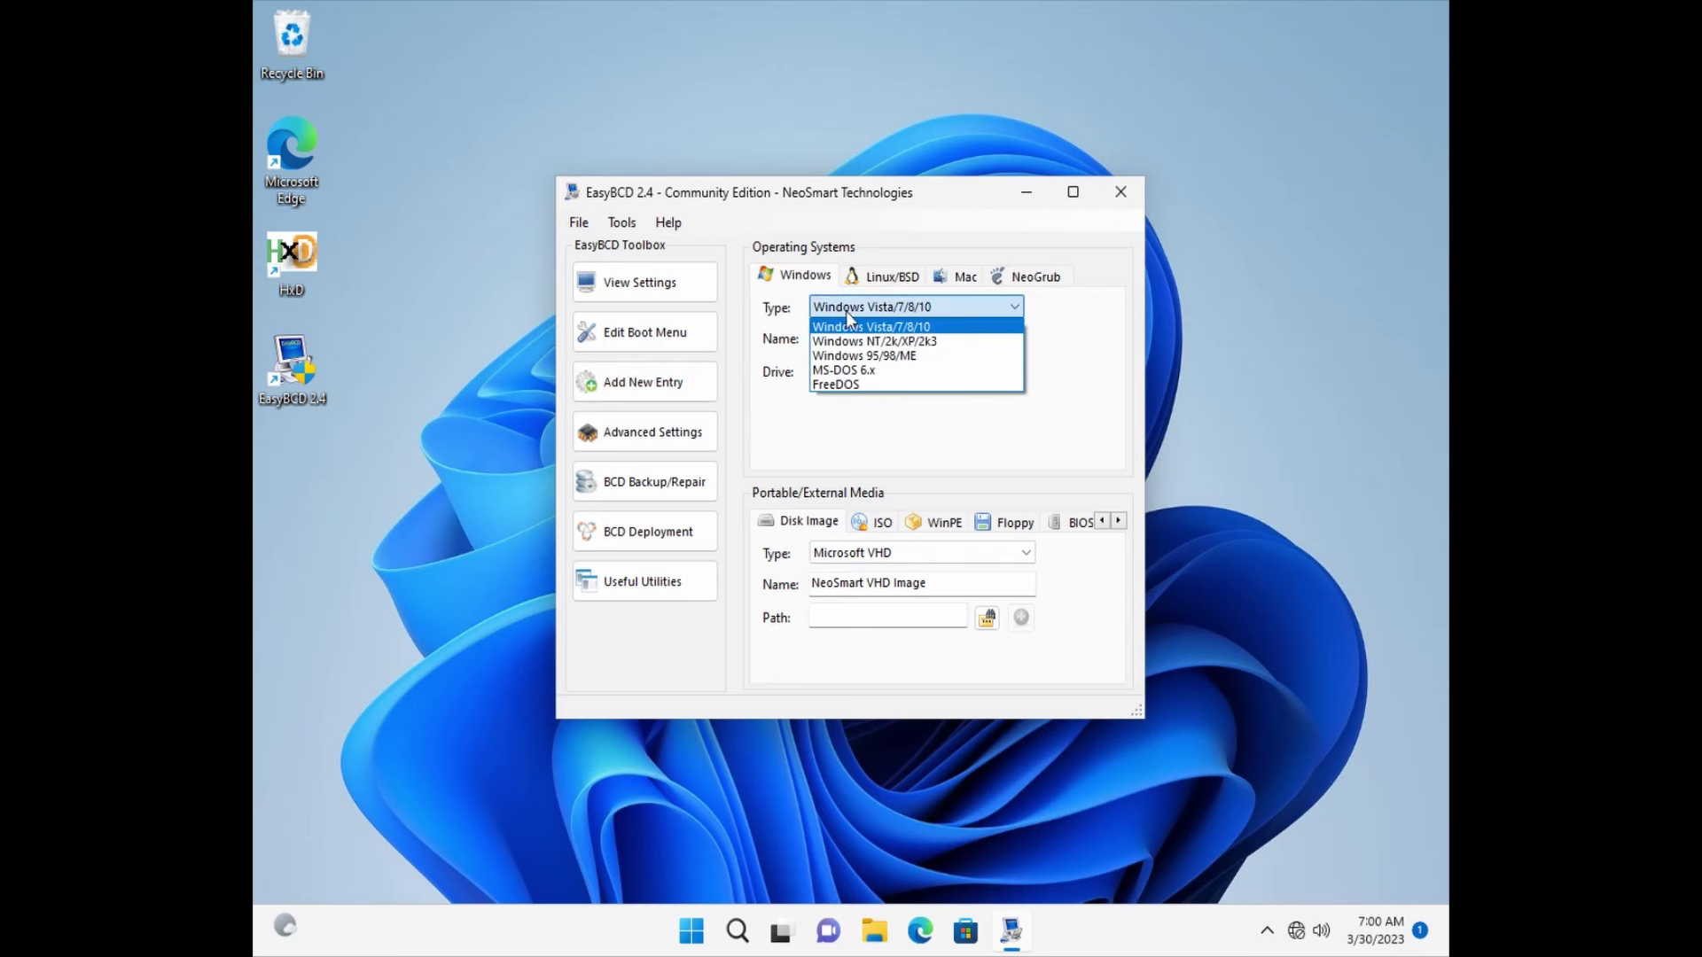
pyautogui.click(867, 376)
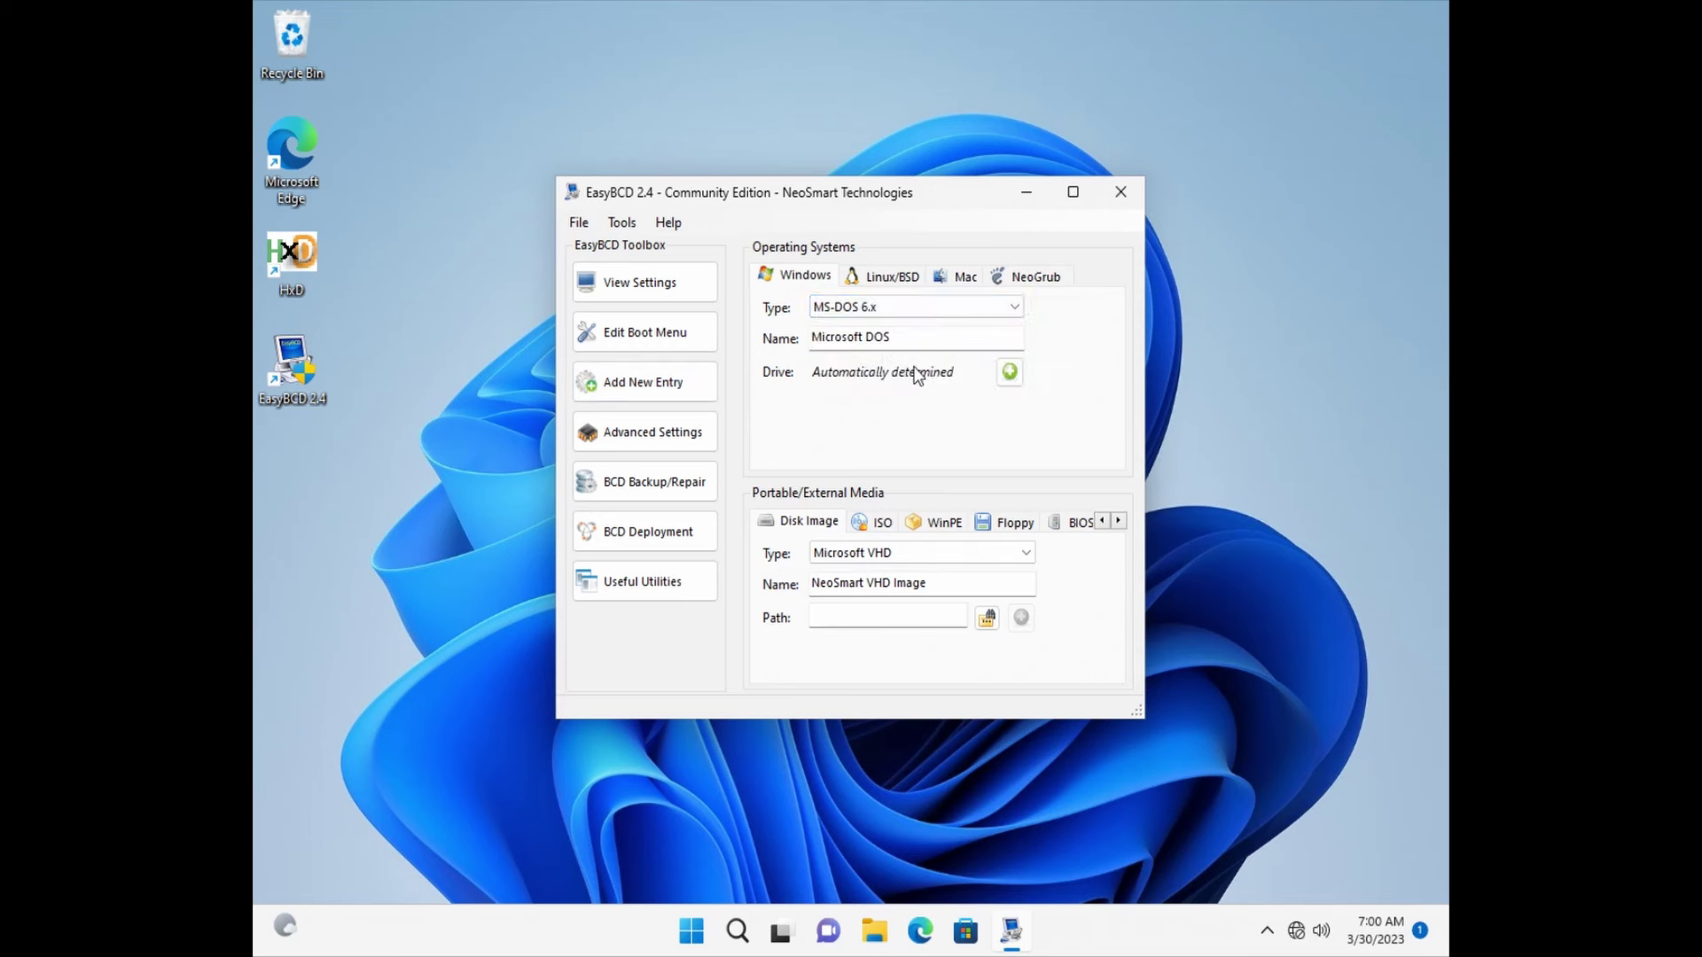
pyautogui.click(1008, 374)
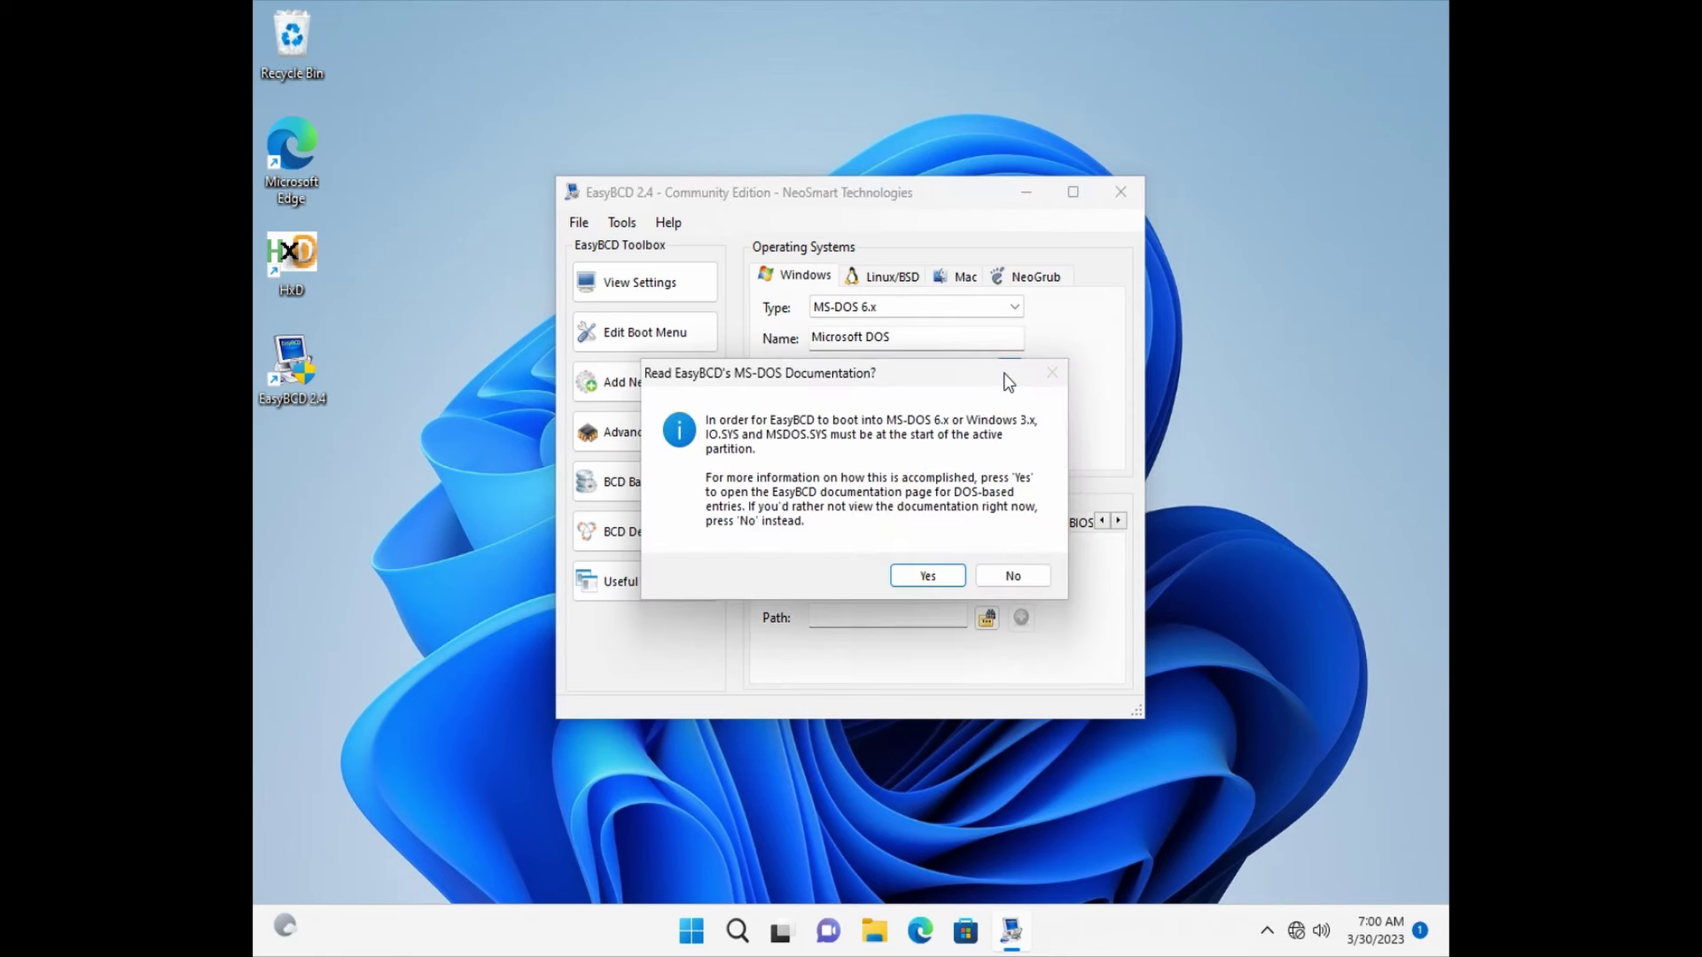
pyautogui.click(936, 567)
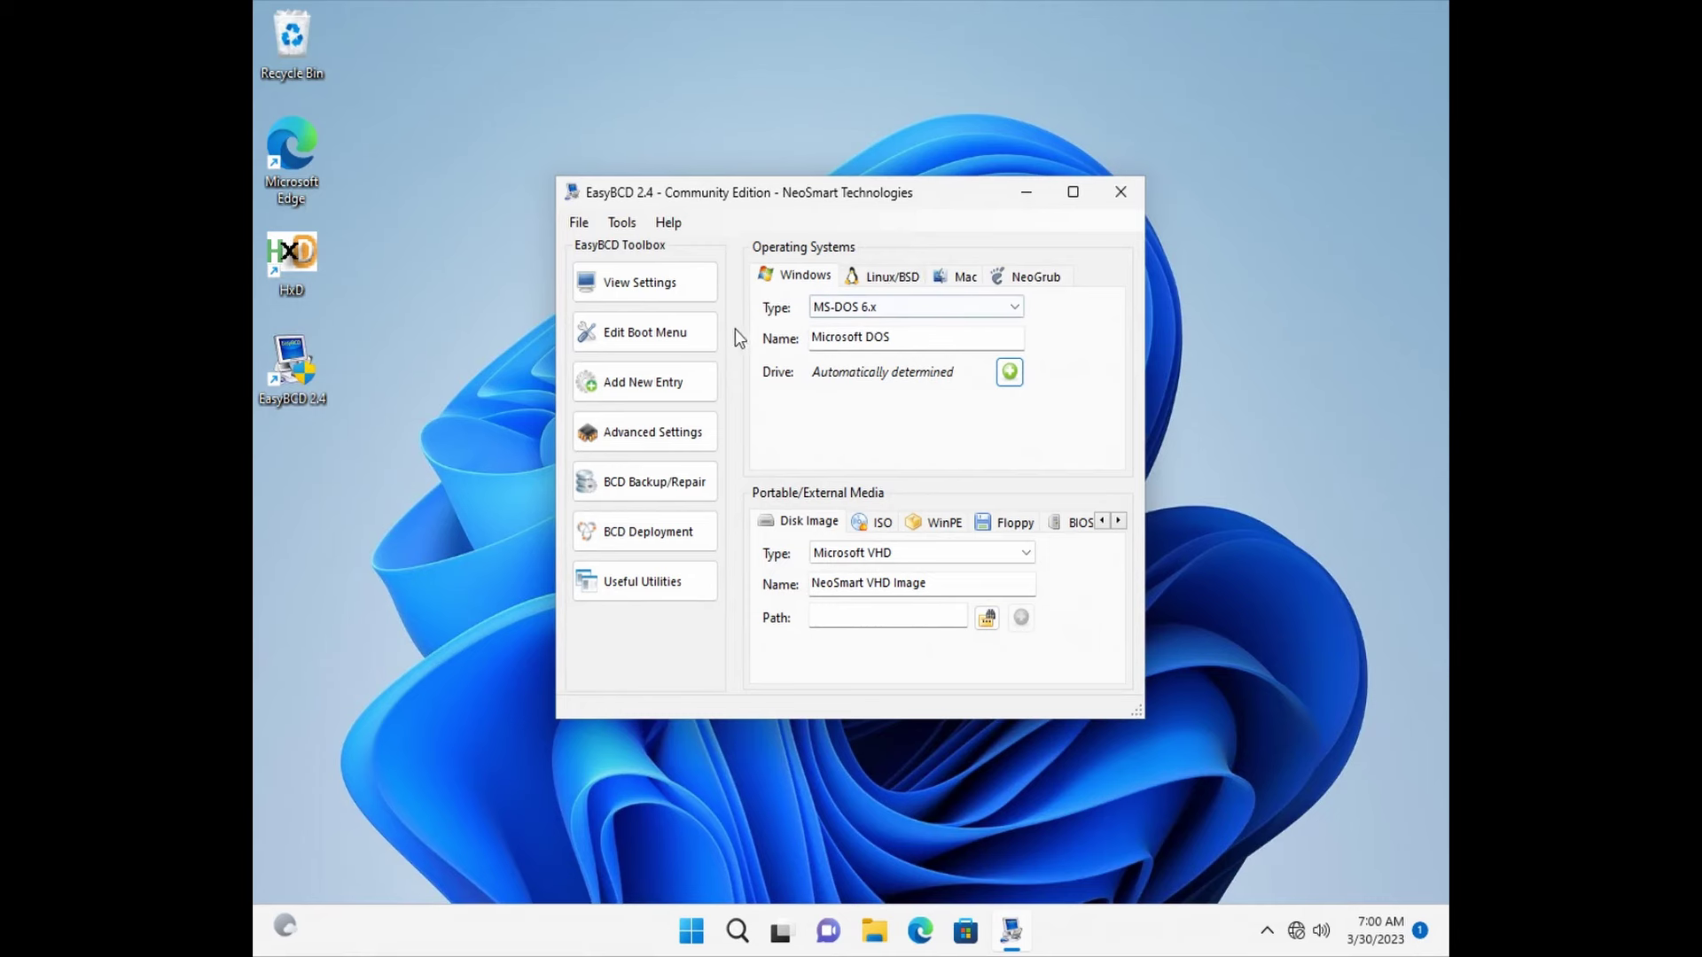
# - Toggle the boot menu between Windows 11 and Windows 98SE, then close EasyBCD
pyautogui.click(690, 324)
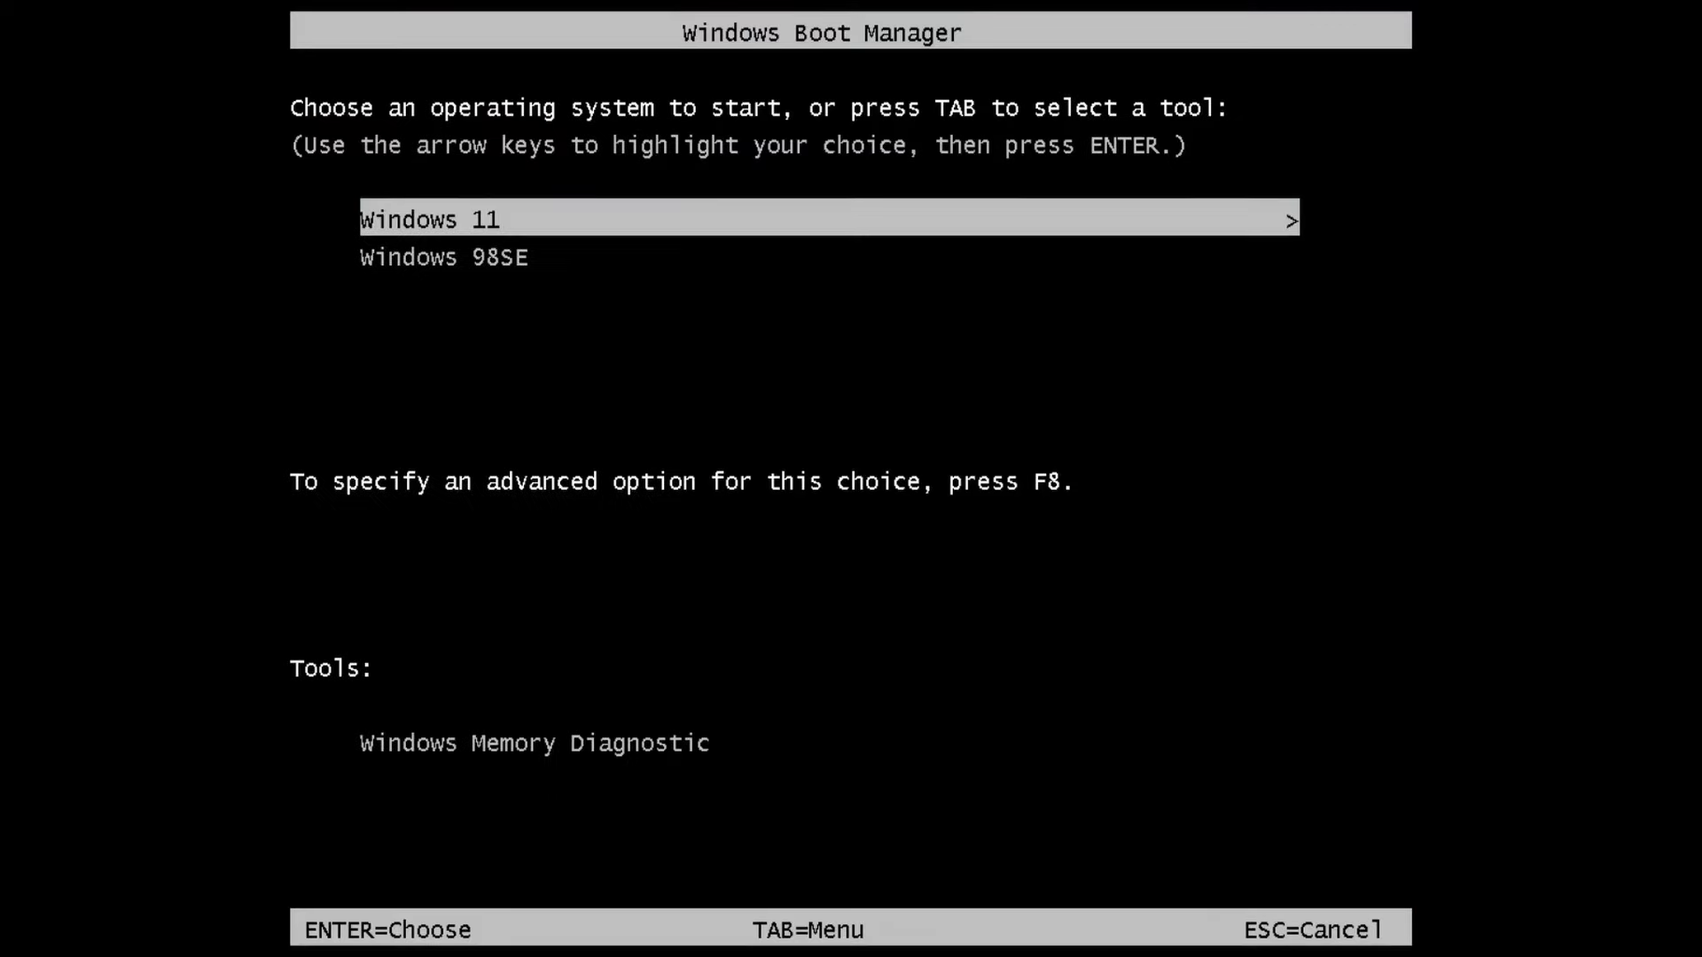
pyautogui.press('Down')
pyautogui.press('Up')
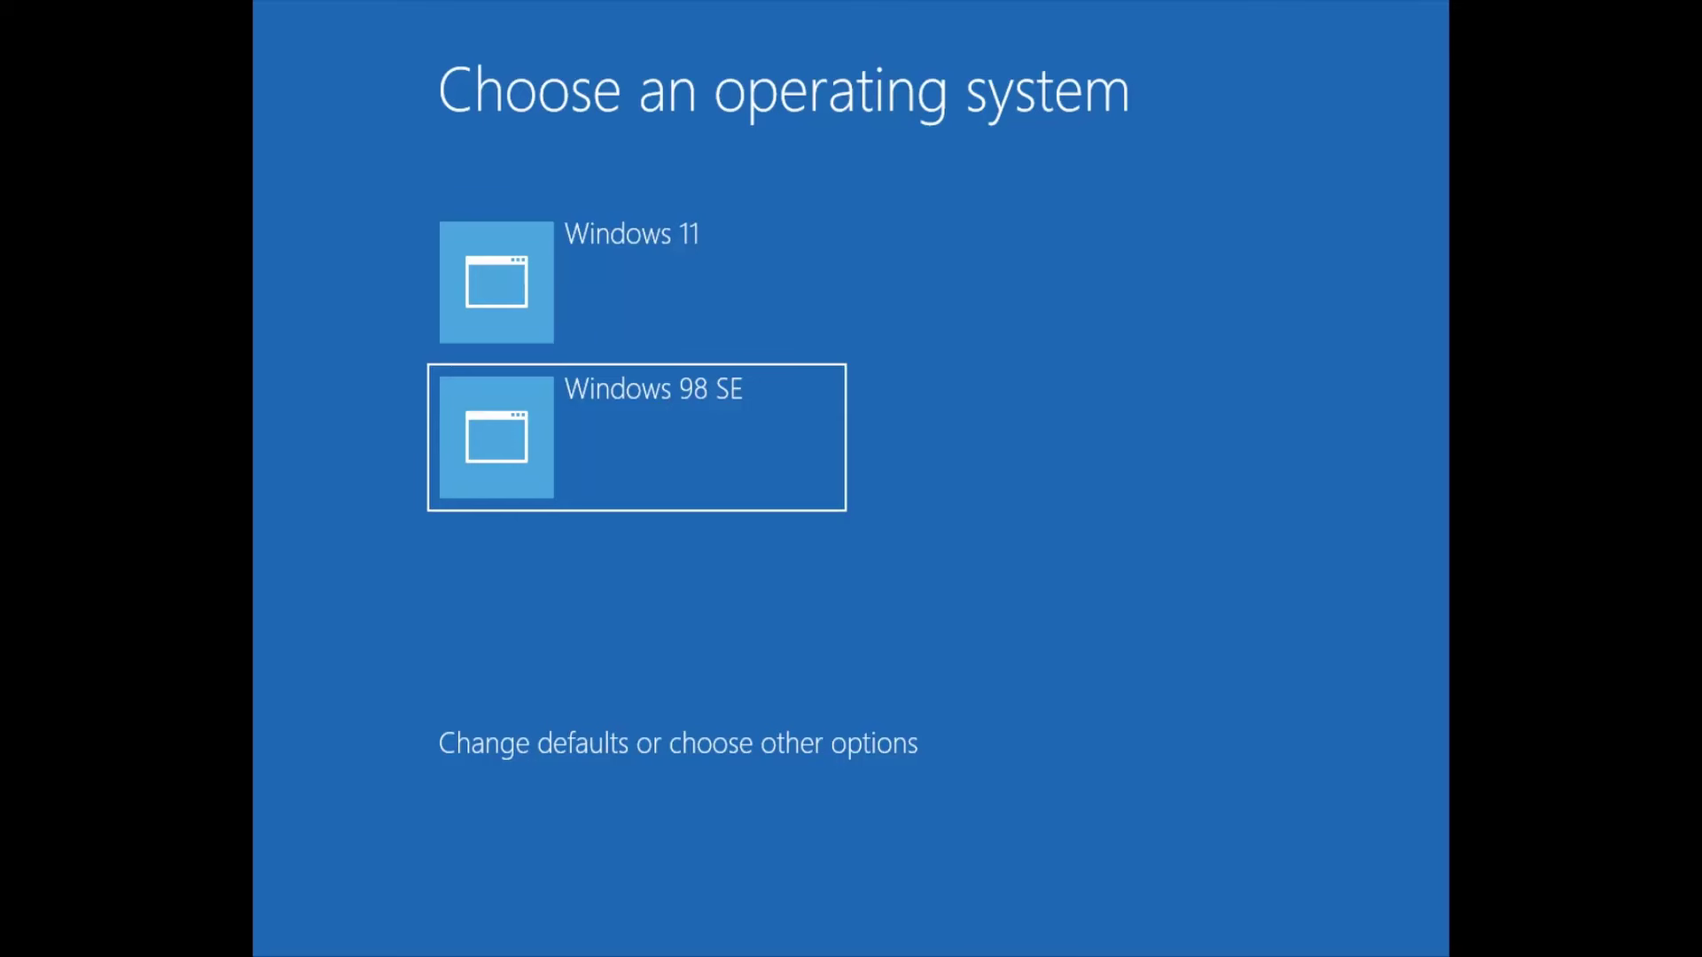
pyautogui.press('Up')
pyautogui.press('Down')
pyautogui.press('Up')
pyautogui.press('Down')
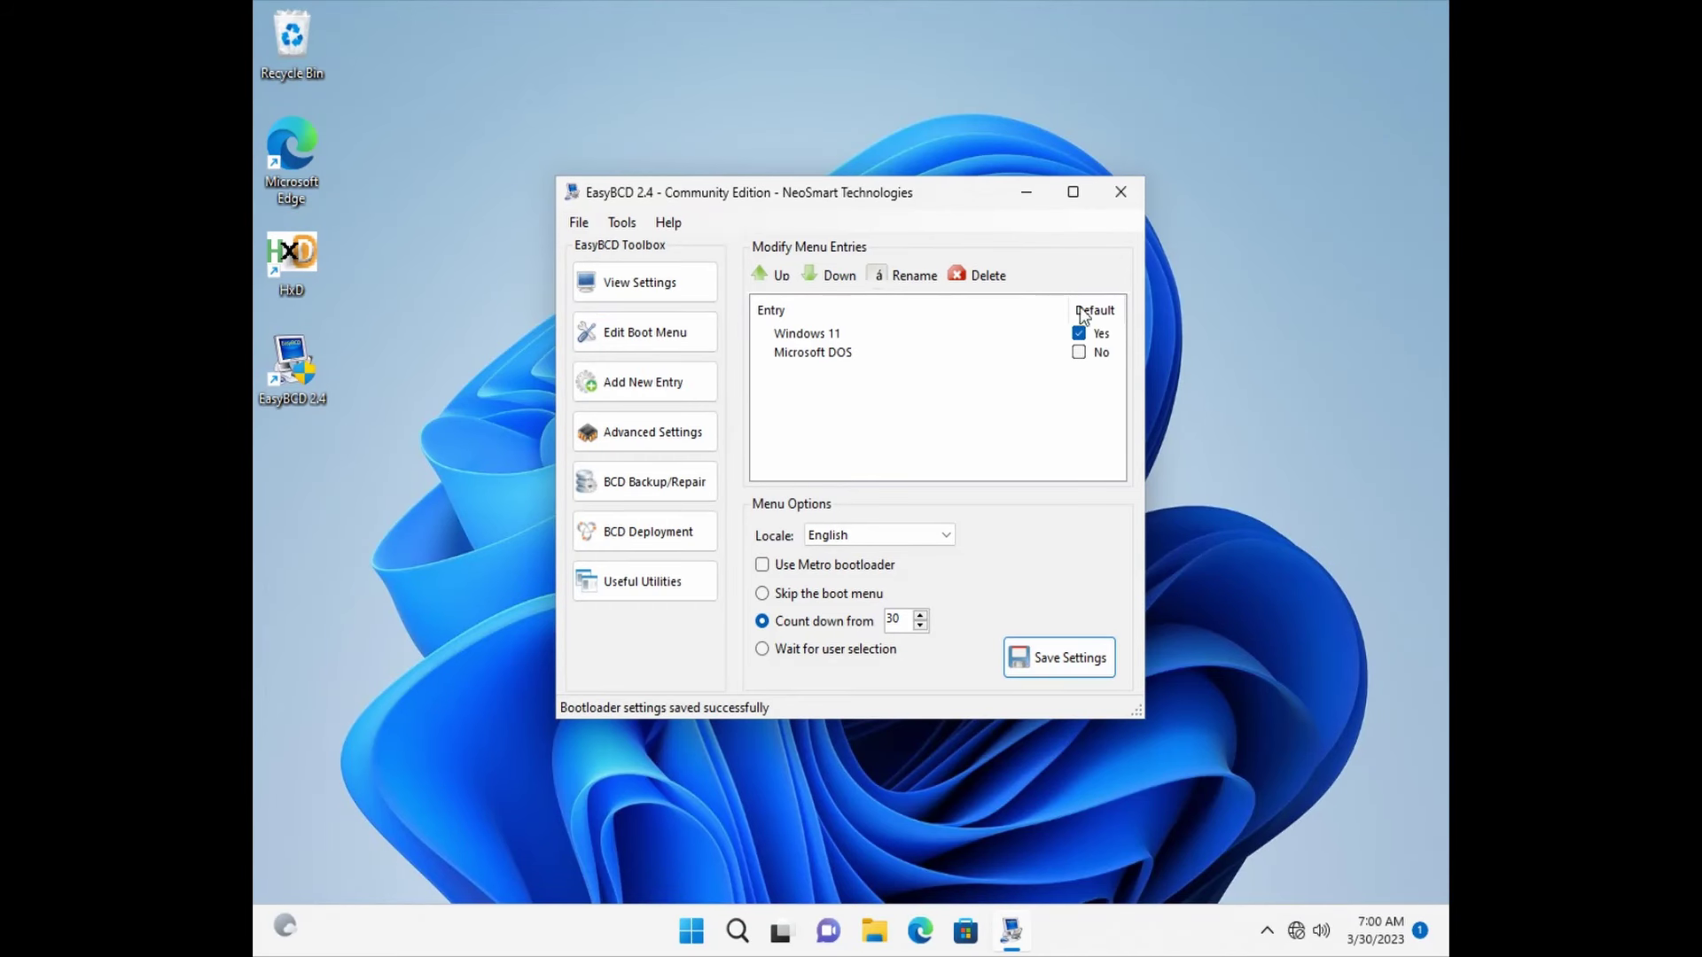
pyautogui.click(1122, 194)
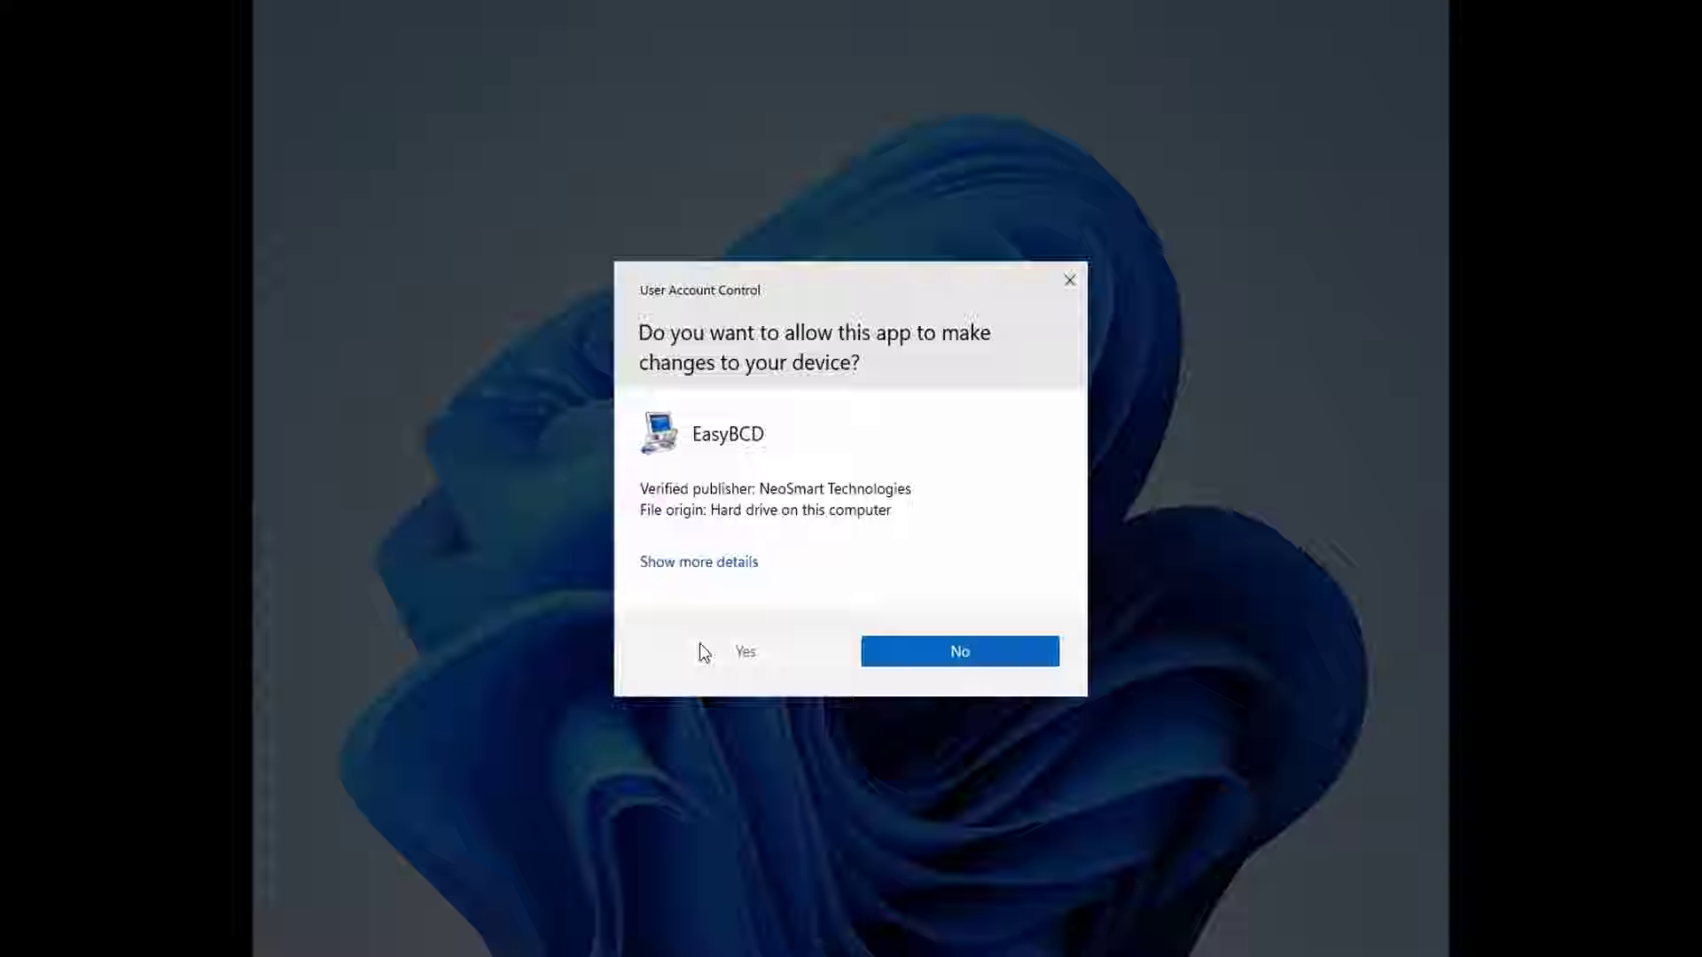
# - Reopen EasyBCD, rename the Microsoft DOS entry to Windows 98SE, and save the settings
pyautogui.click(700, 645)
pyautogui.click(644, 349)
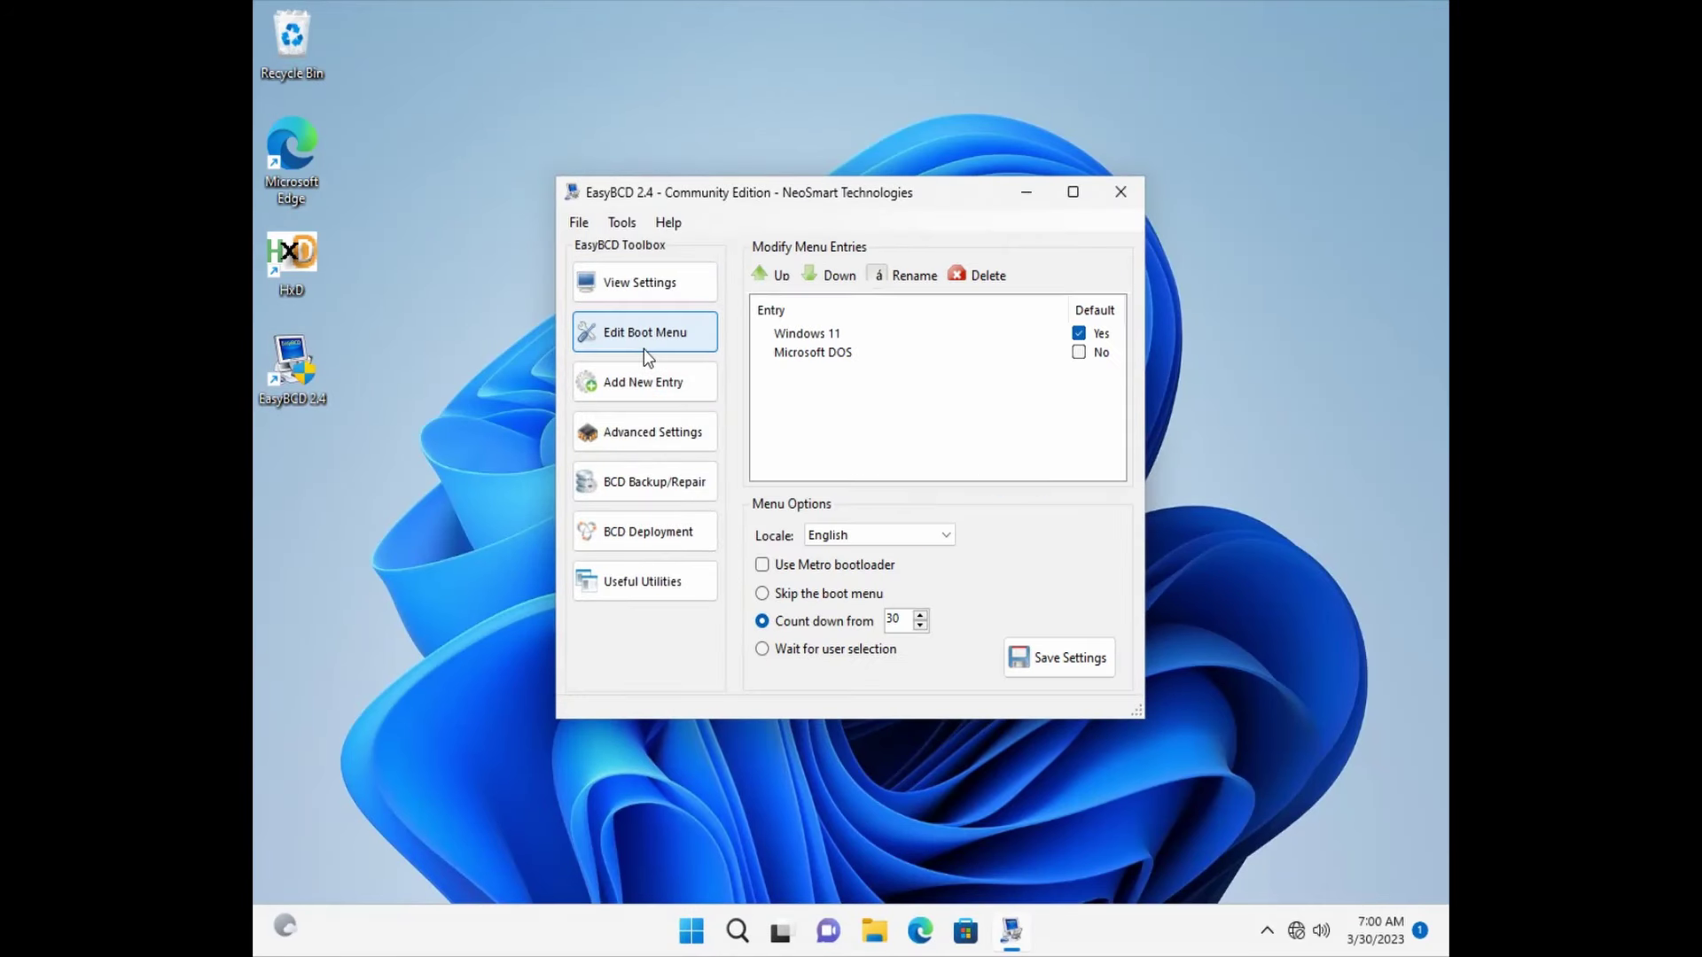
pyautogui.click(771, 354)
pyautogui.click(676, 355)
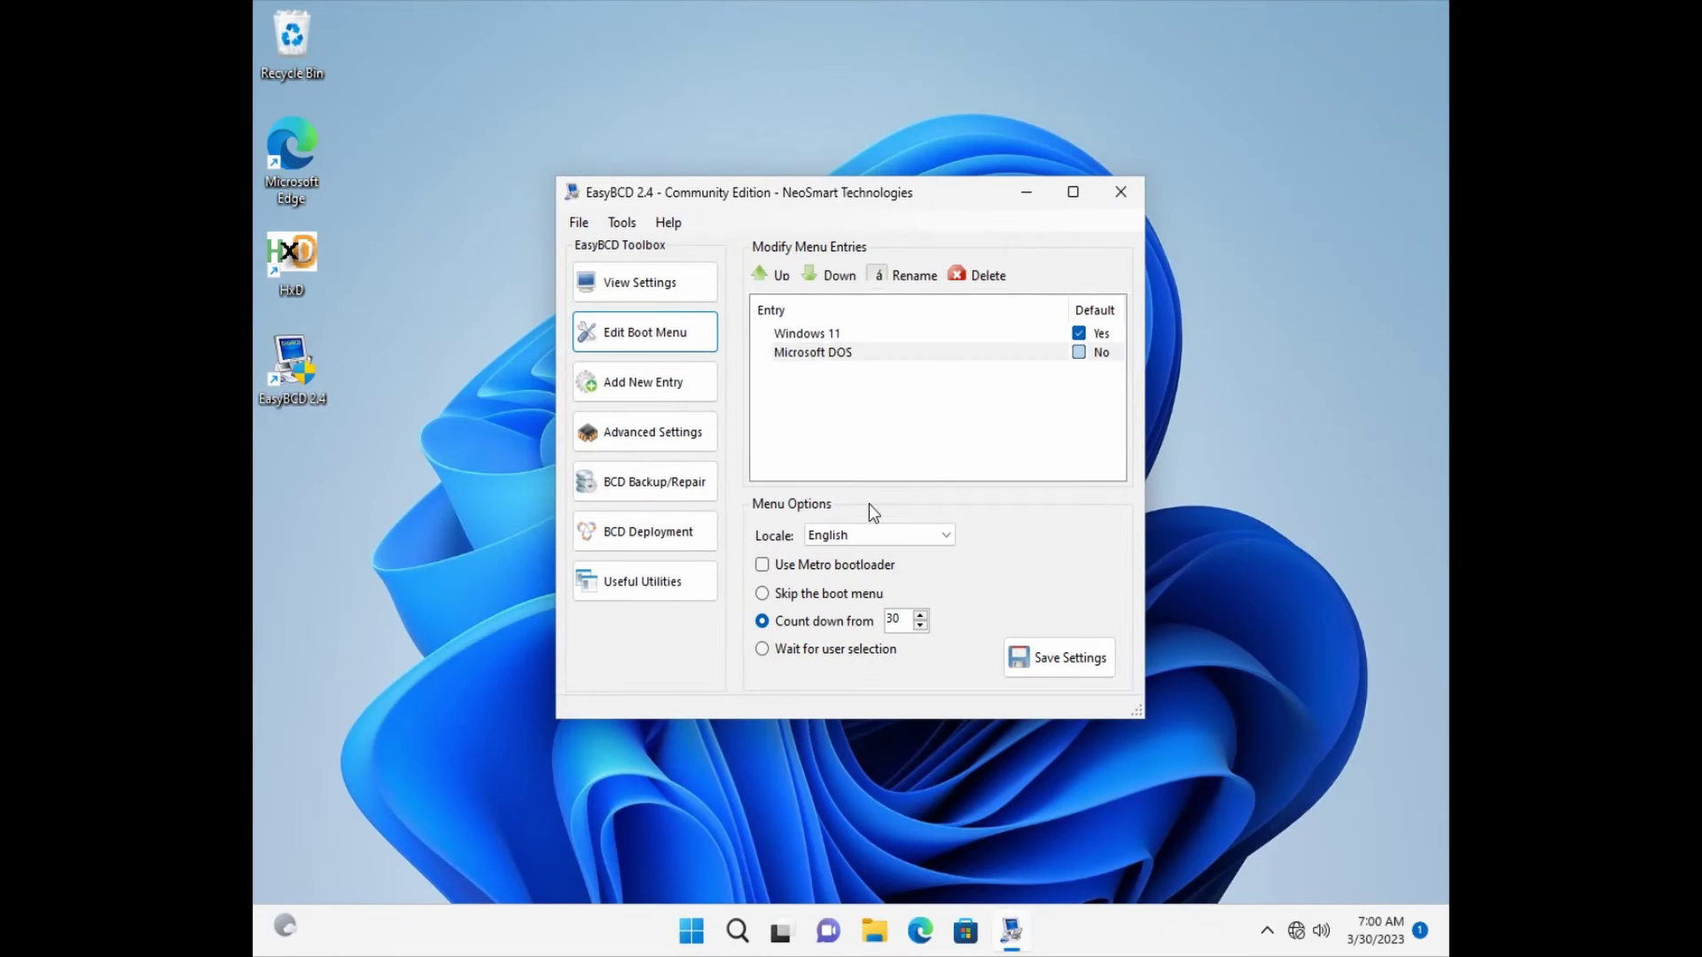
pyautogui.click(918, 277)
pyautogui.write('Windows 98SE')
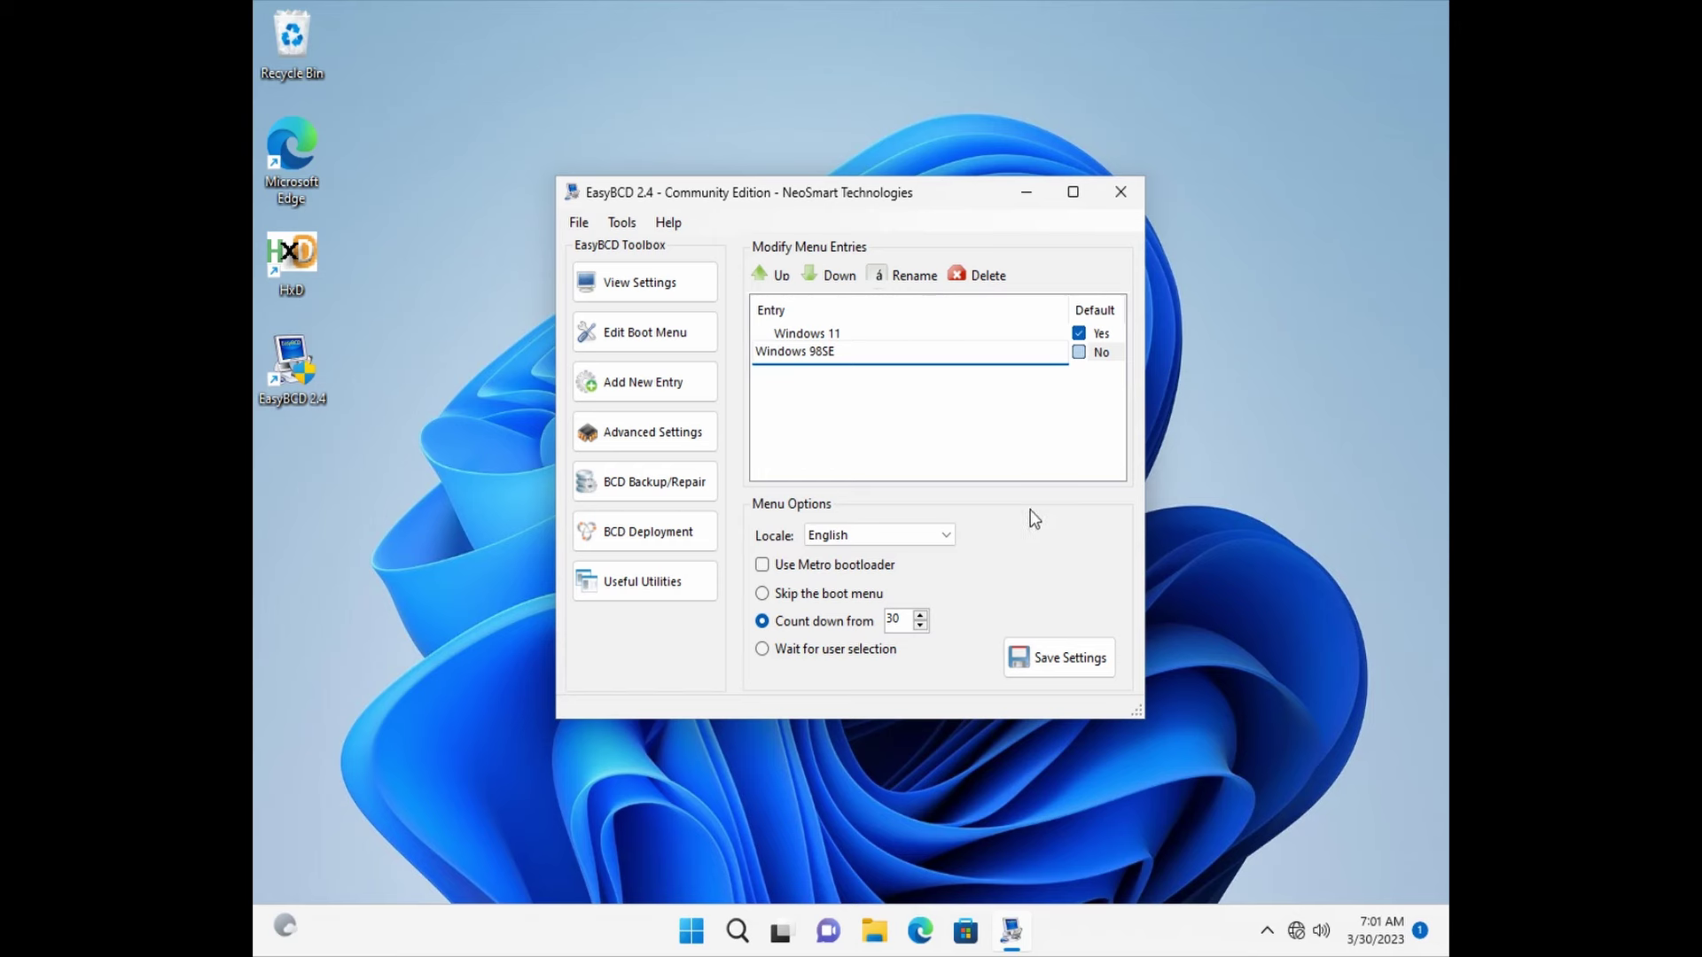
pyautogui.click(1055, 658)
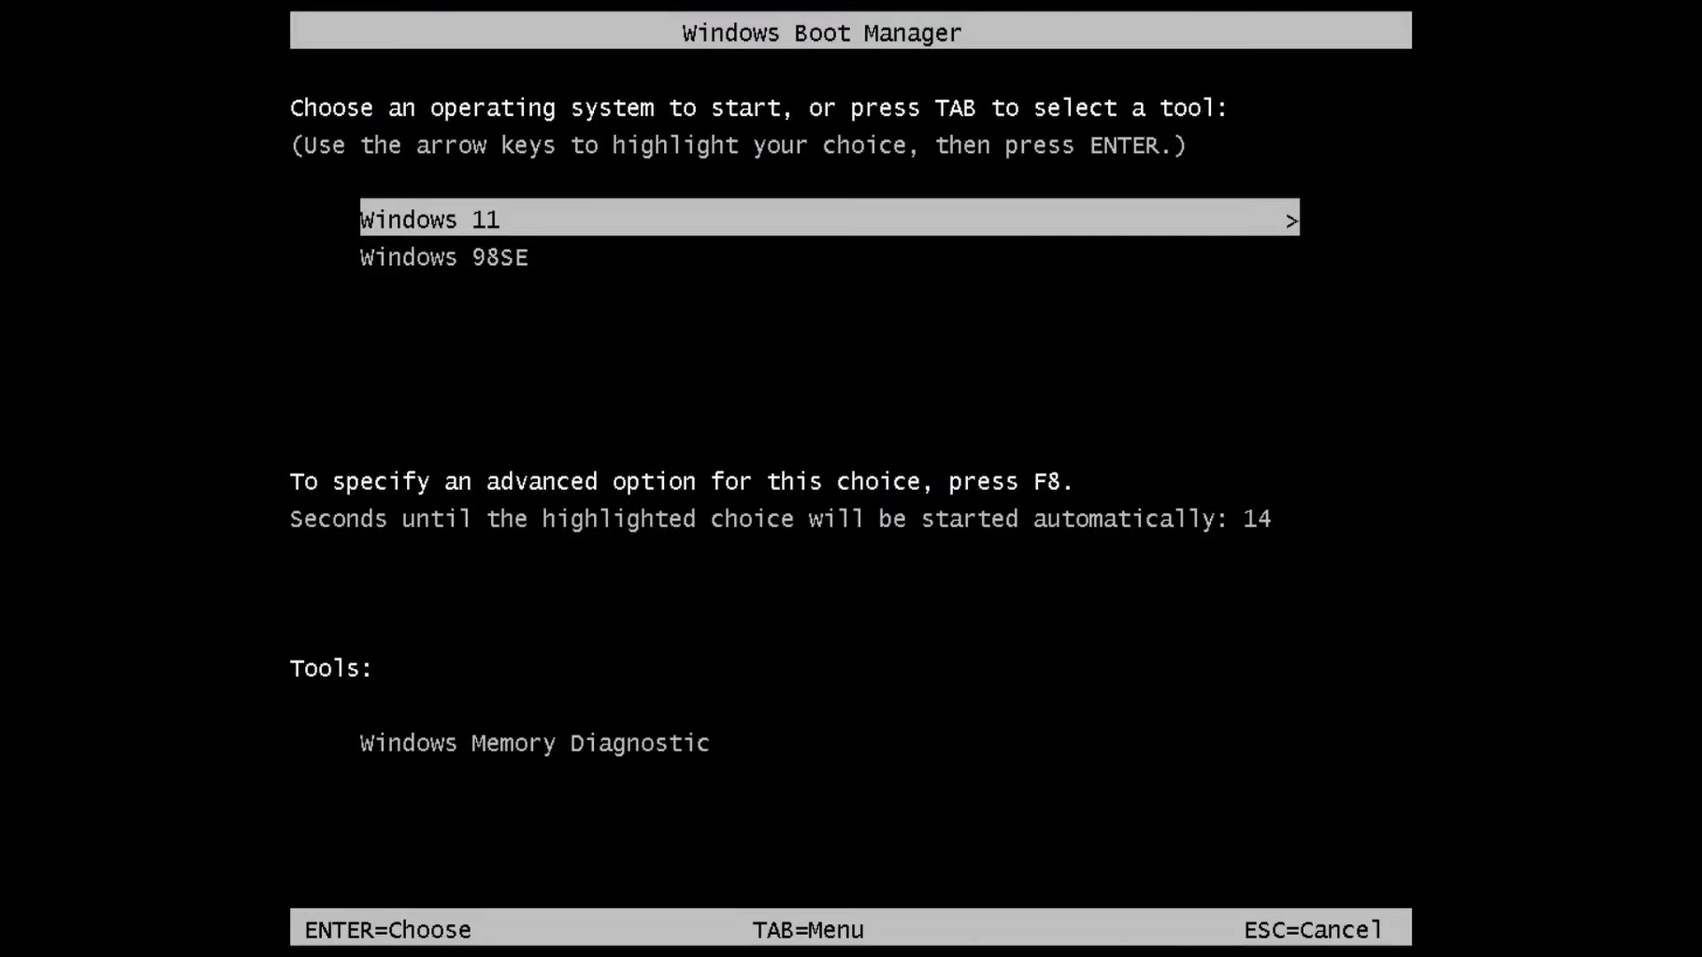
# - Highlight Windows 98SE in the boot menu and boot it
pyautogui.press('Down')
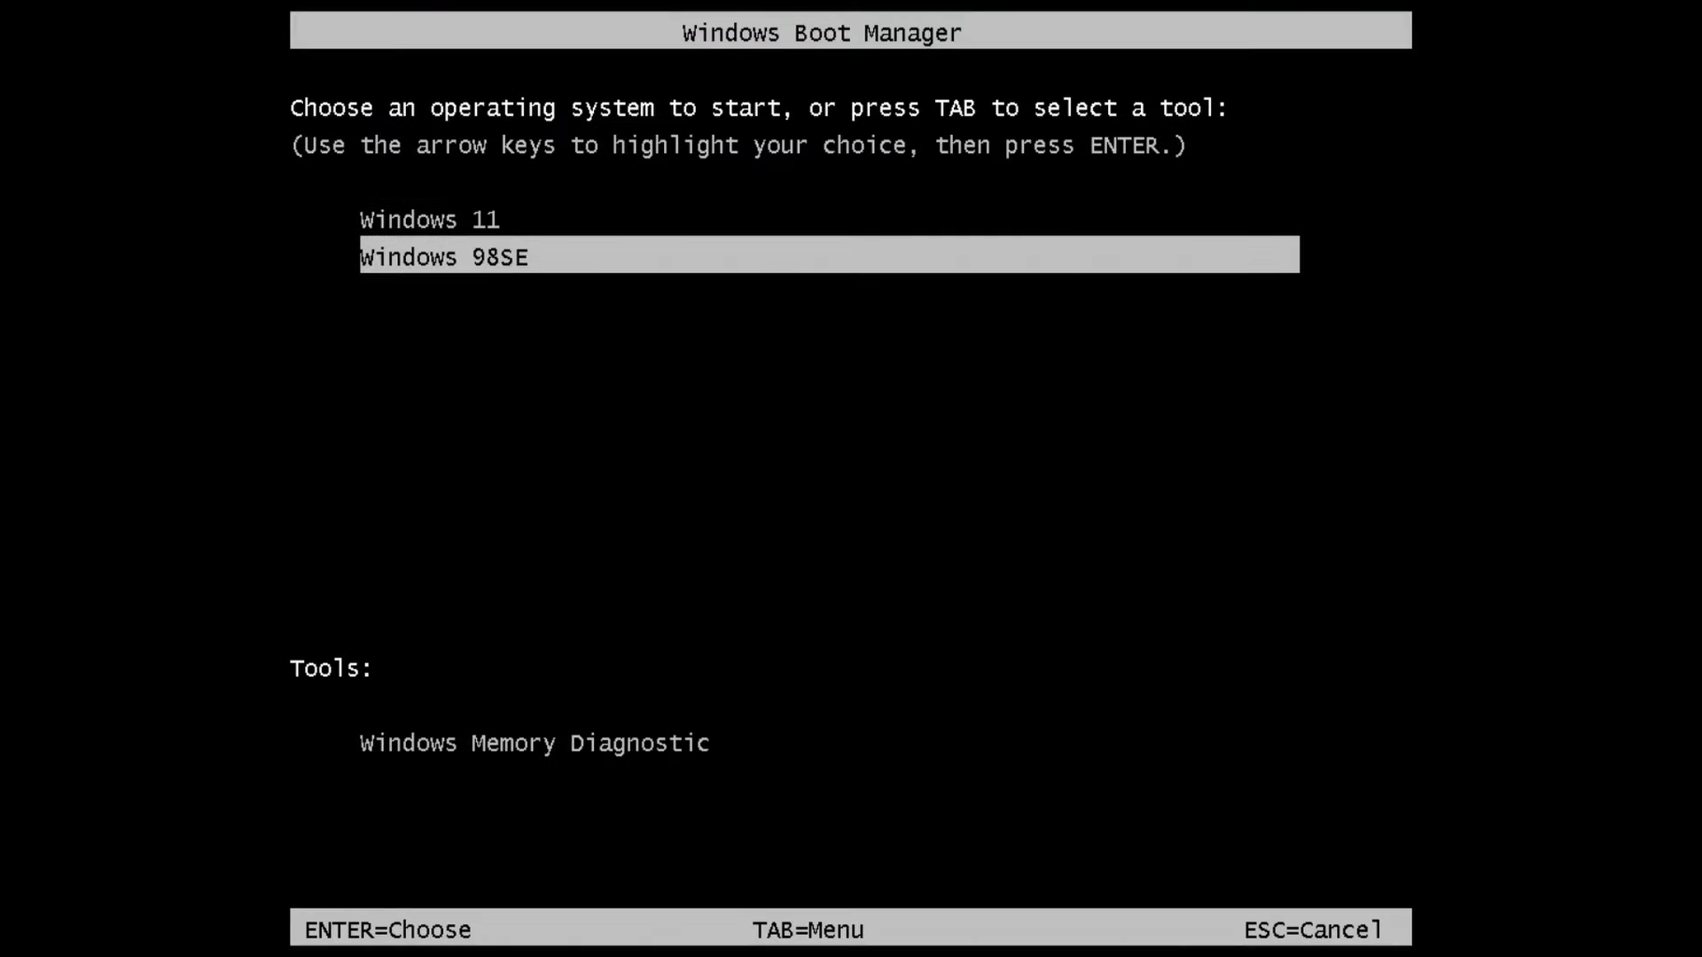
pyautogui.press('Return')
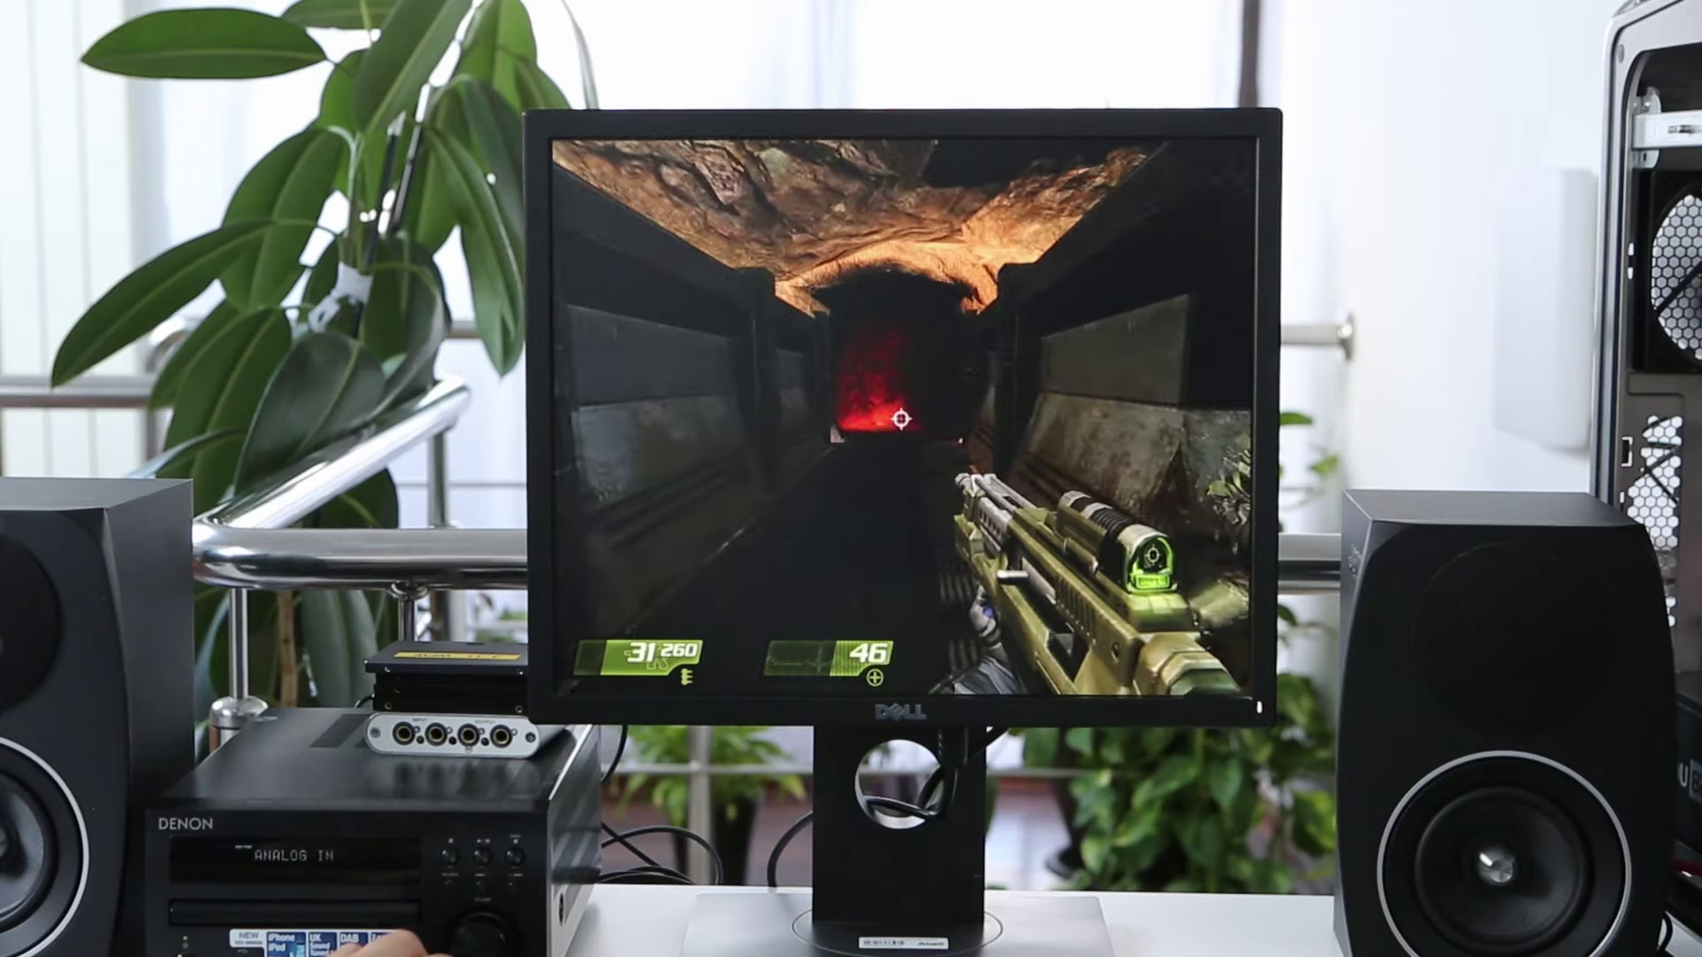
# - Fire the weapon during Quake 4 gameplay on Windows XP
pyautogui.click(899, 417)
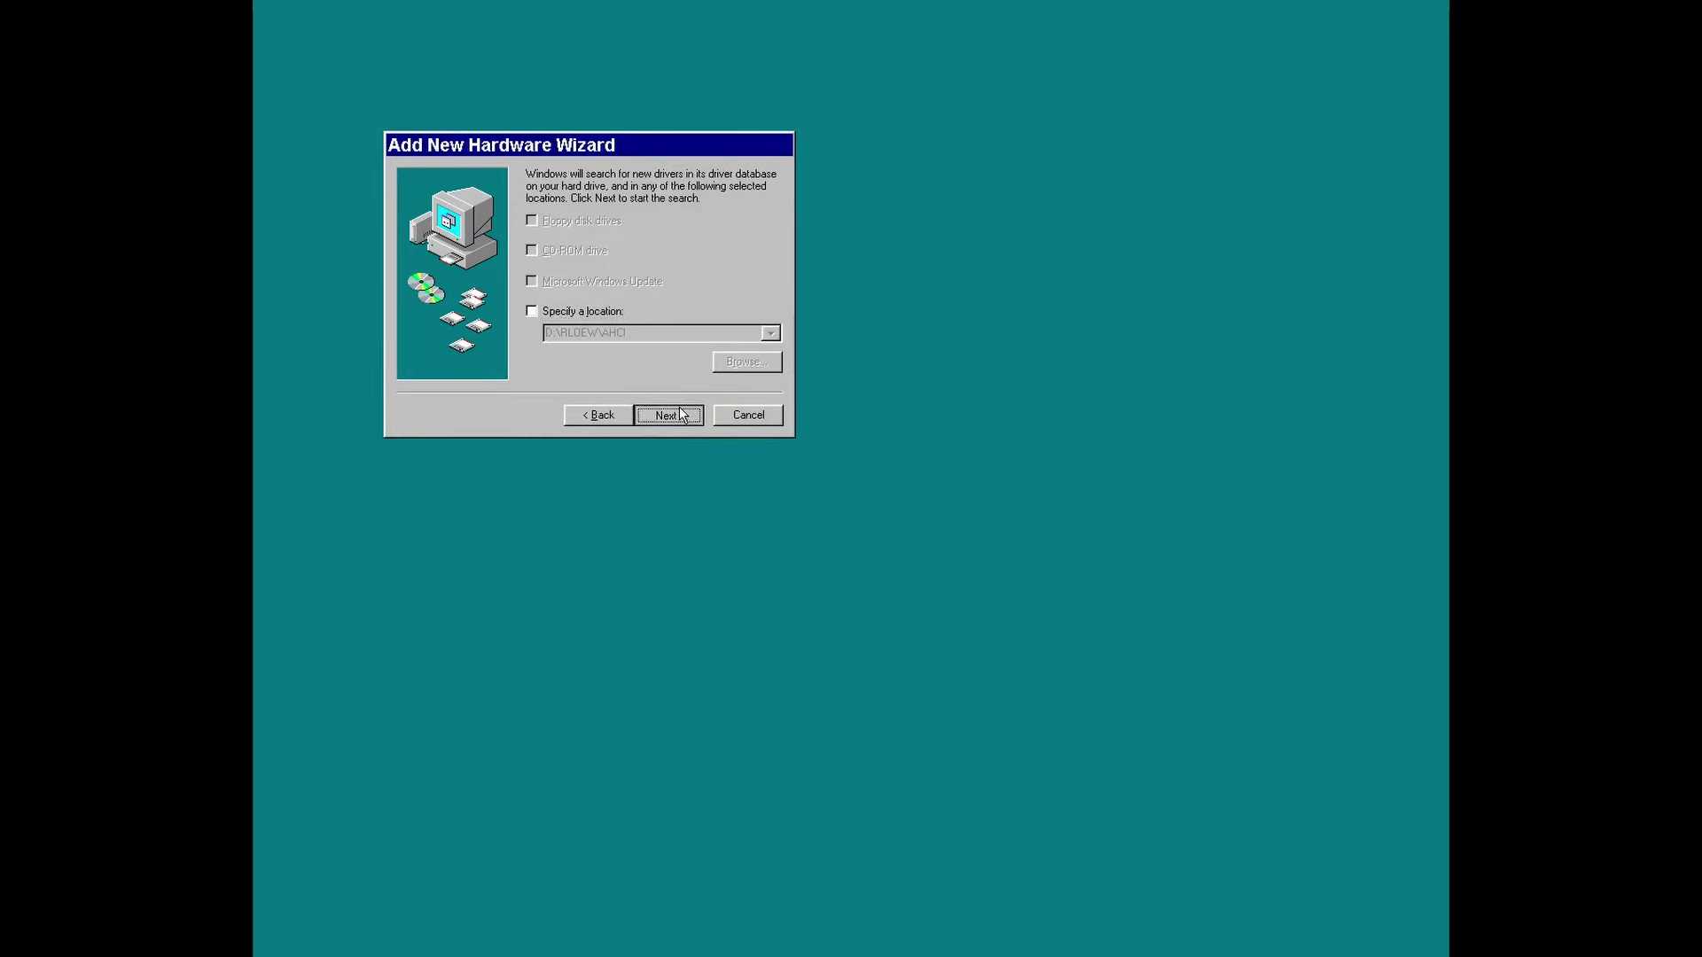
# - Install the VIA USB 2.0 driver, restart Windows 98, and cancel the extra hardware wizard
pyautogui.click(680, 409)
pyautogui.click(680, 409)
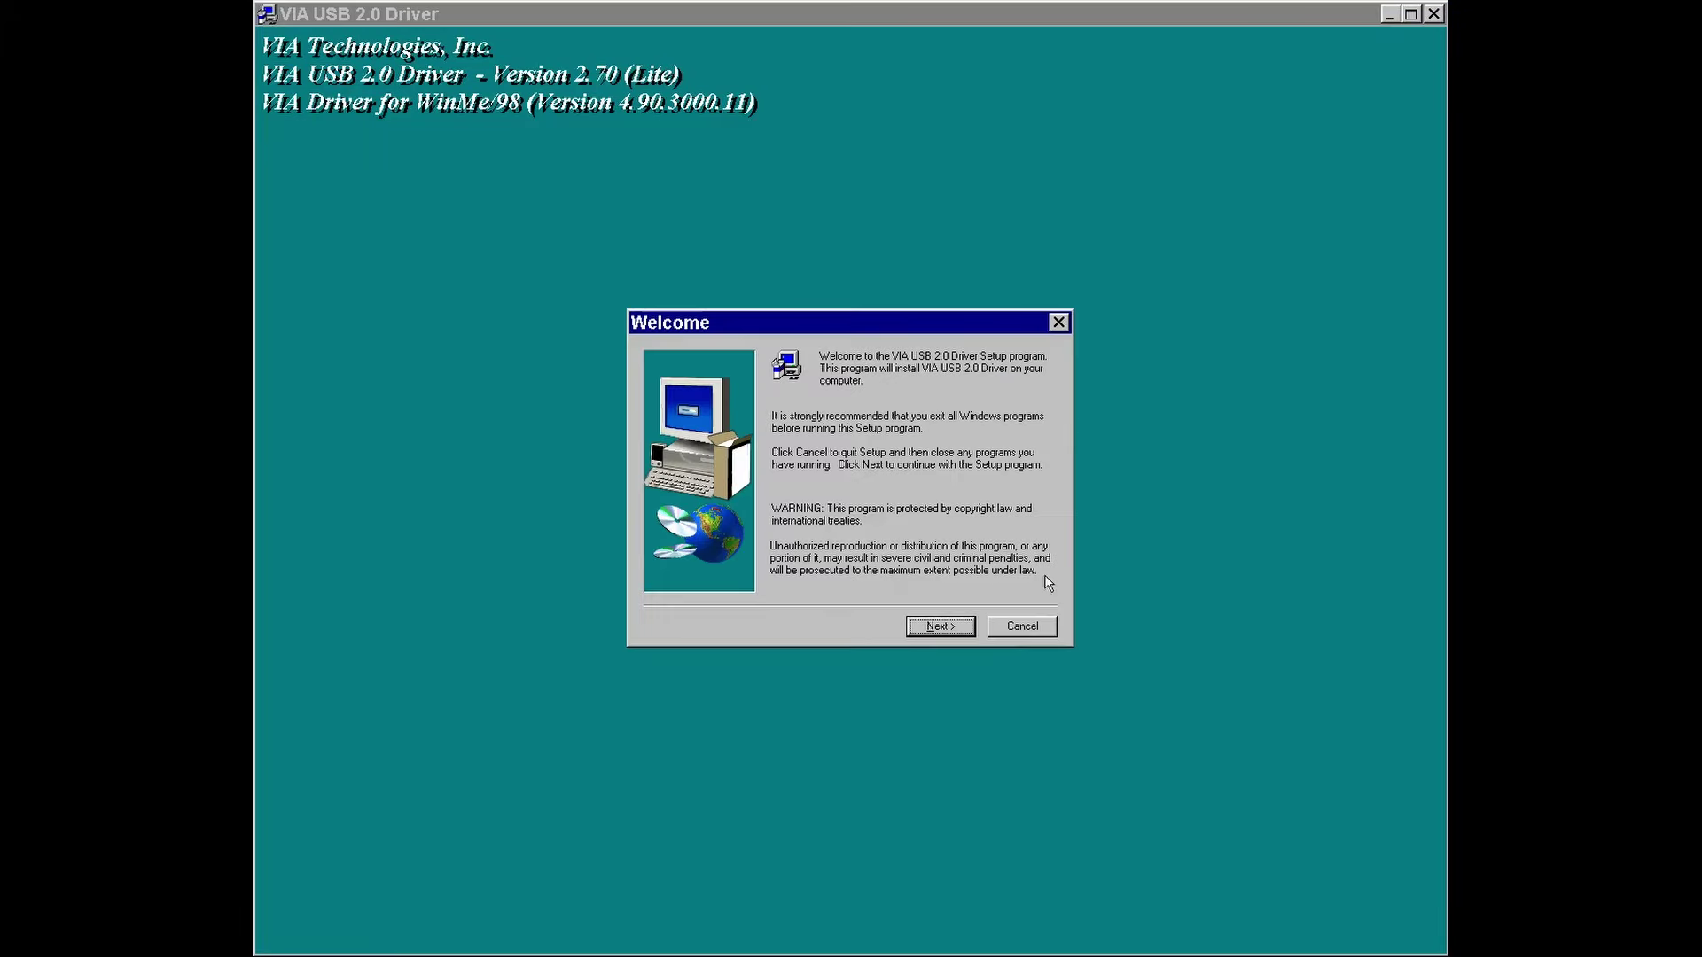
pyautogui.click(938, 627)
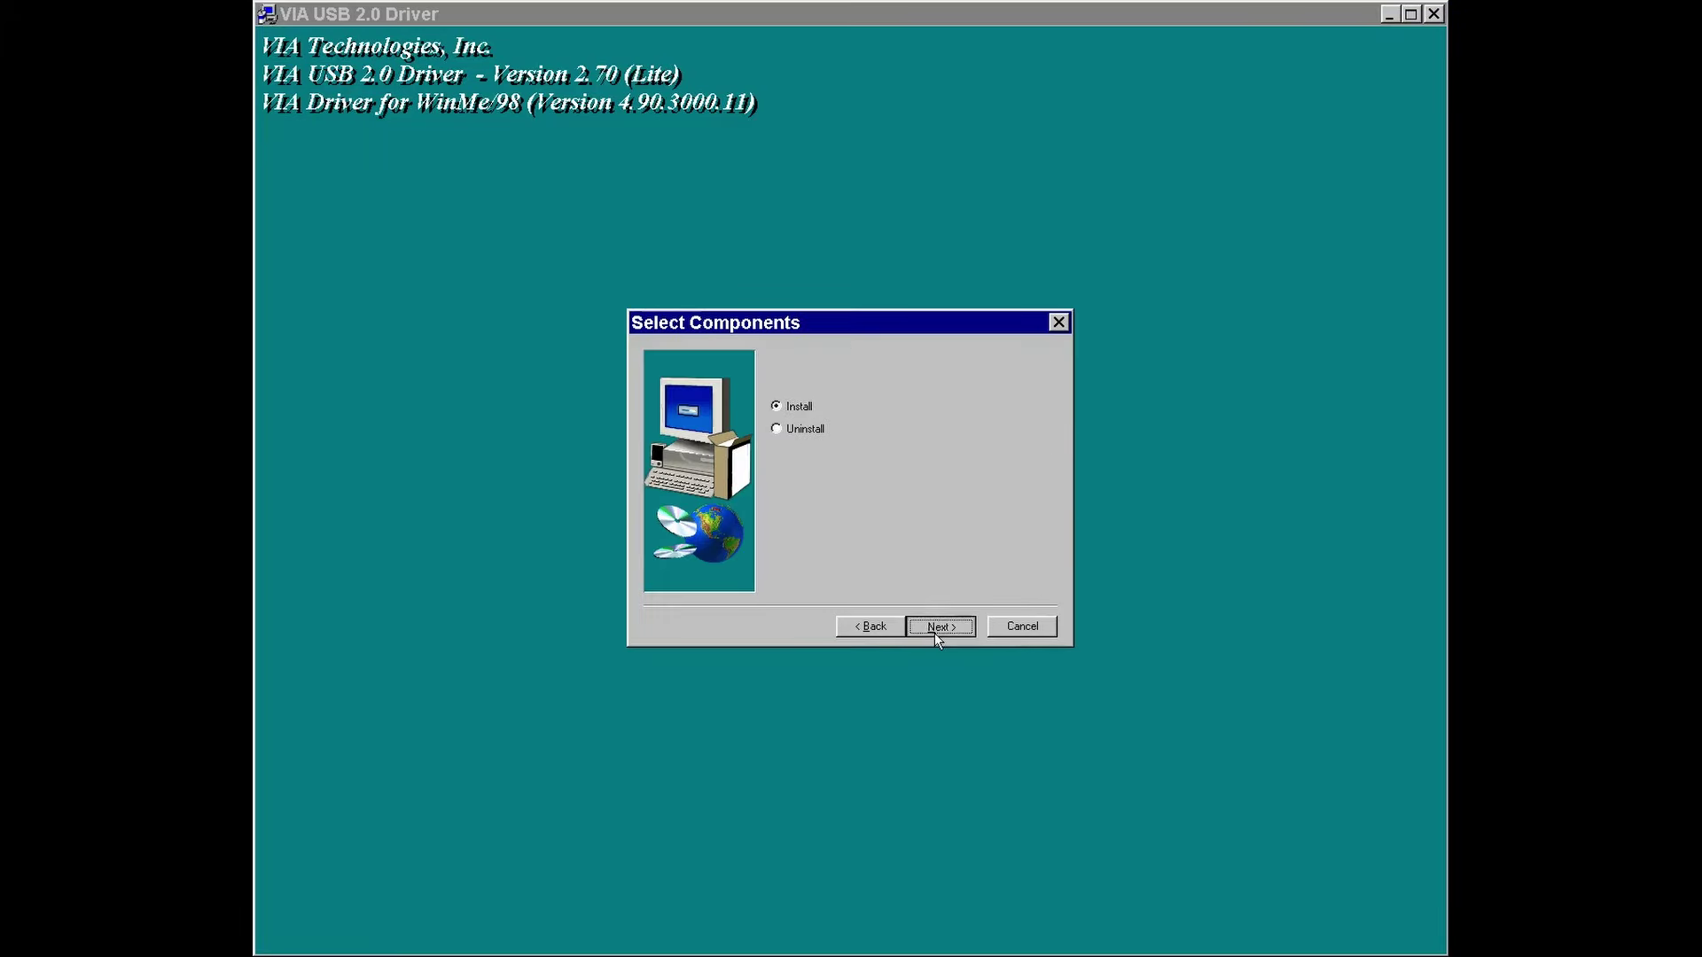
pyautogui.click(935, 631)
pyautogui.click(935, 627)
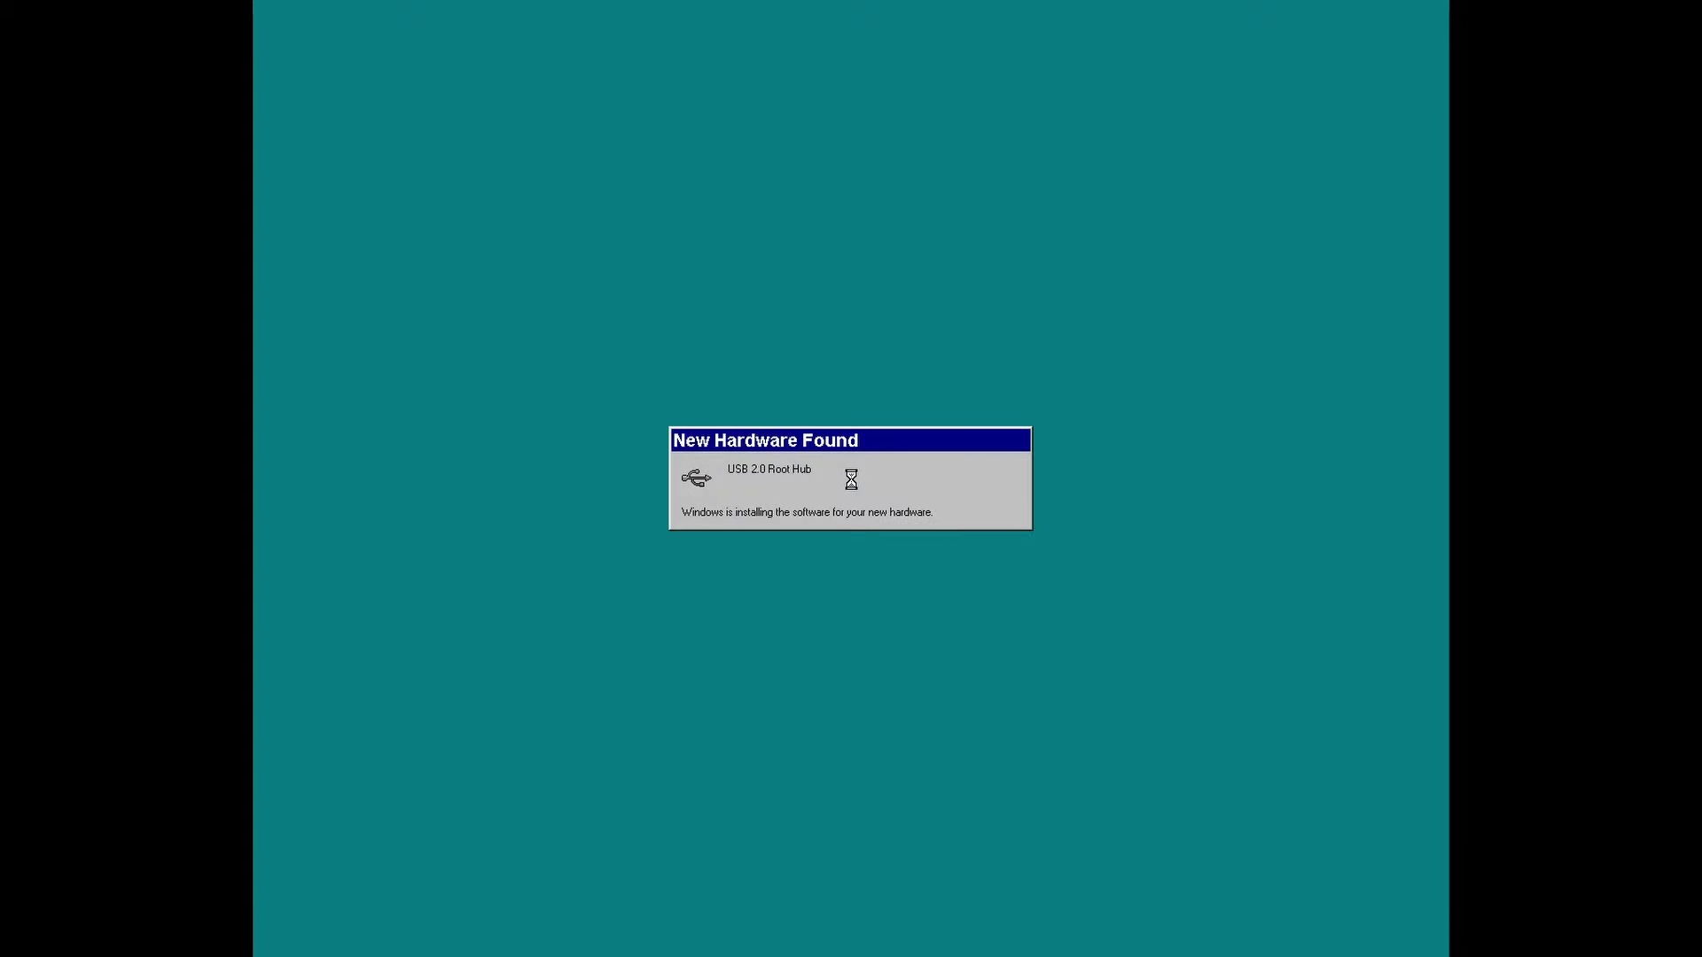
pyautogui.click(700, 364)
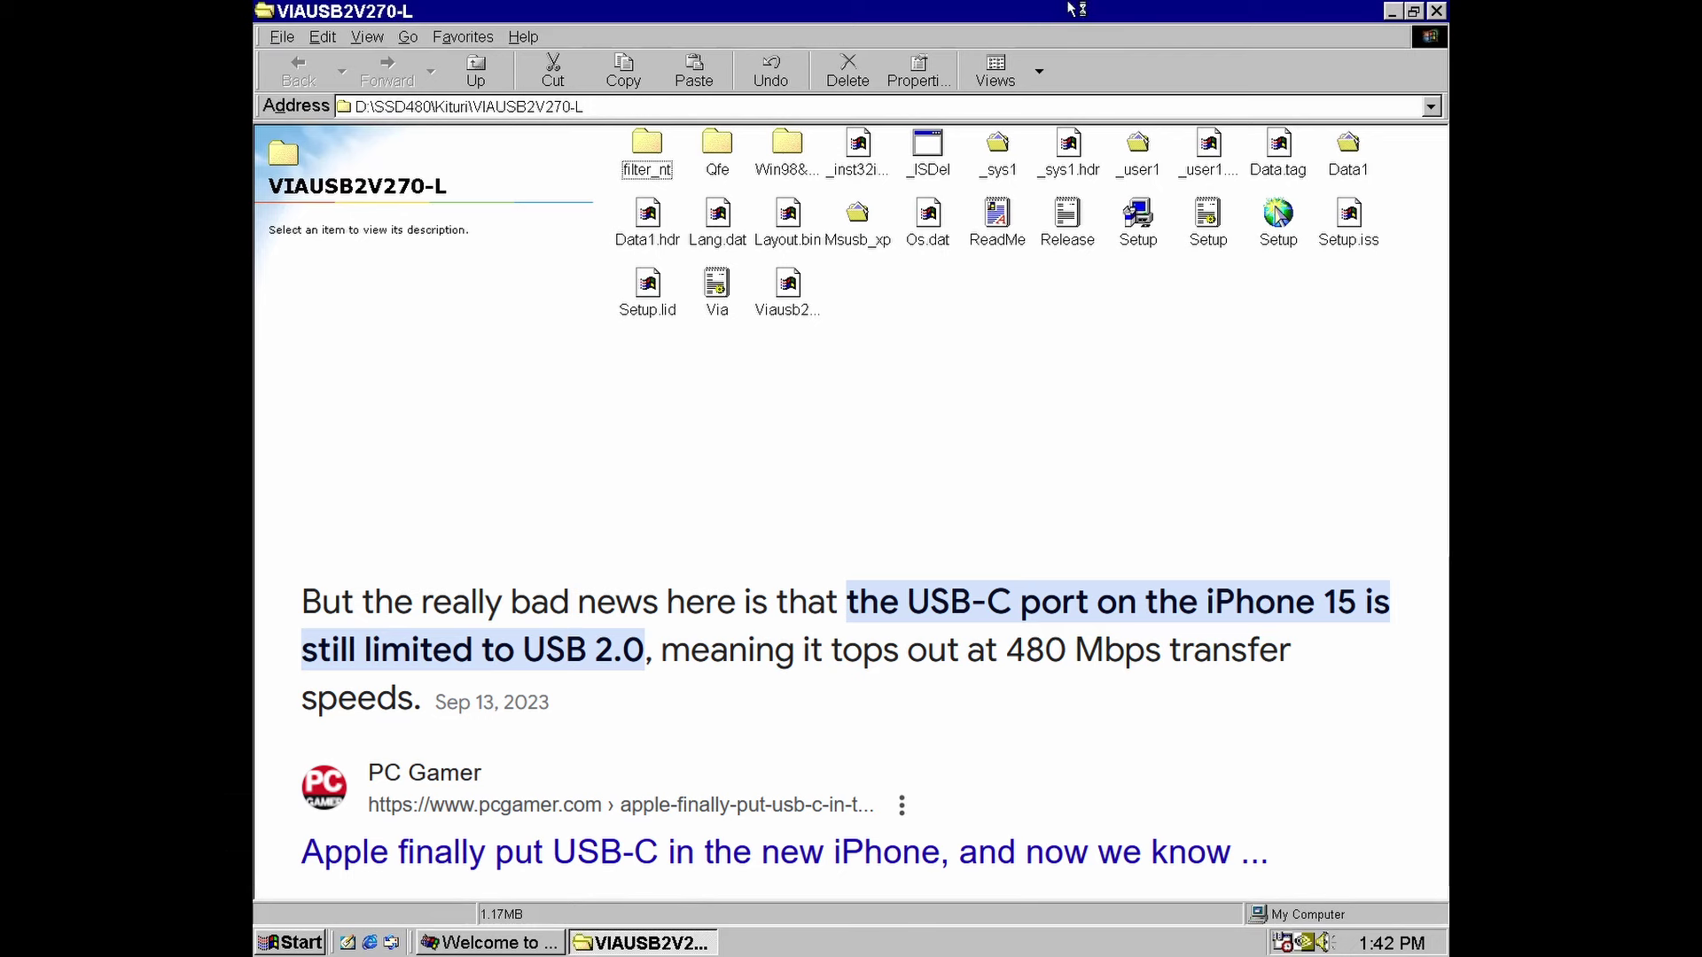
# - Close the VIA folder and run the ZD1211USB installer from the Zydas folder with default settings
pyautogui.click(1436, 12)
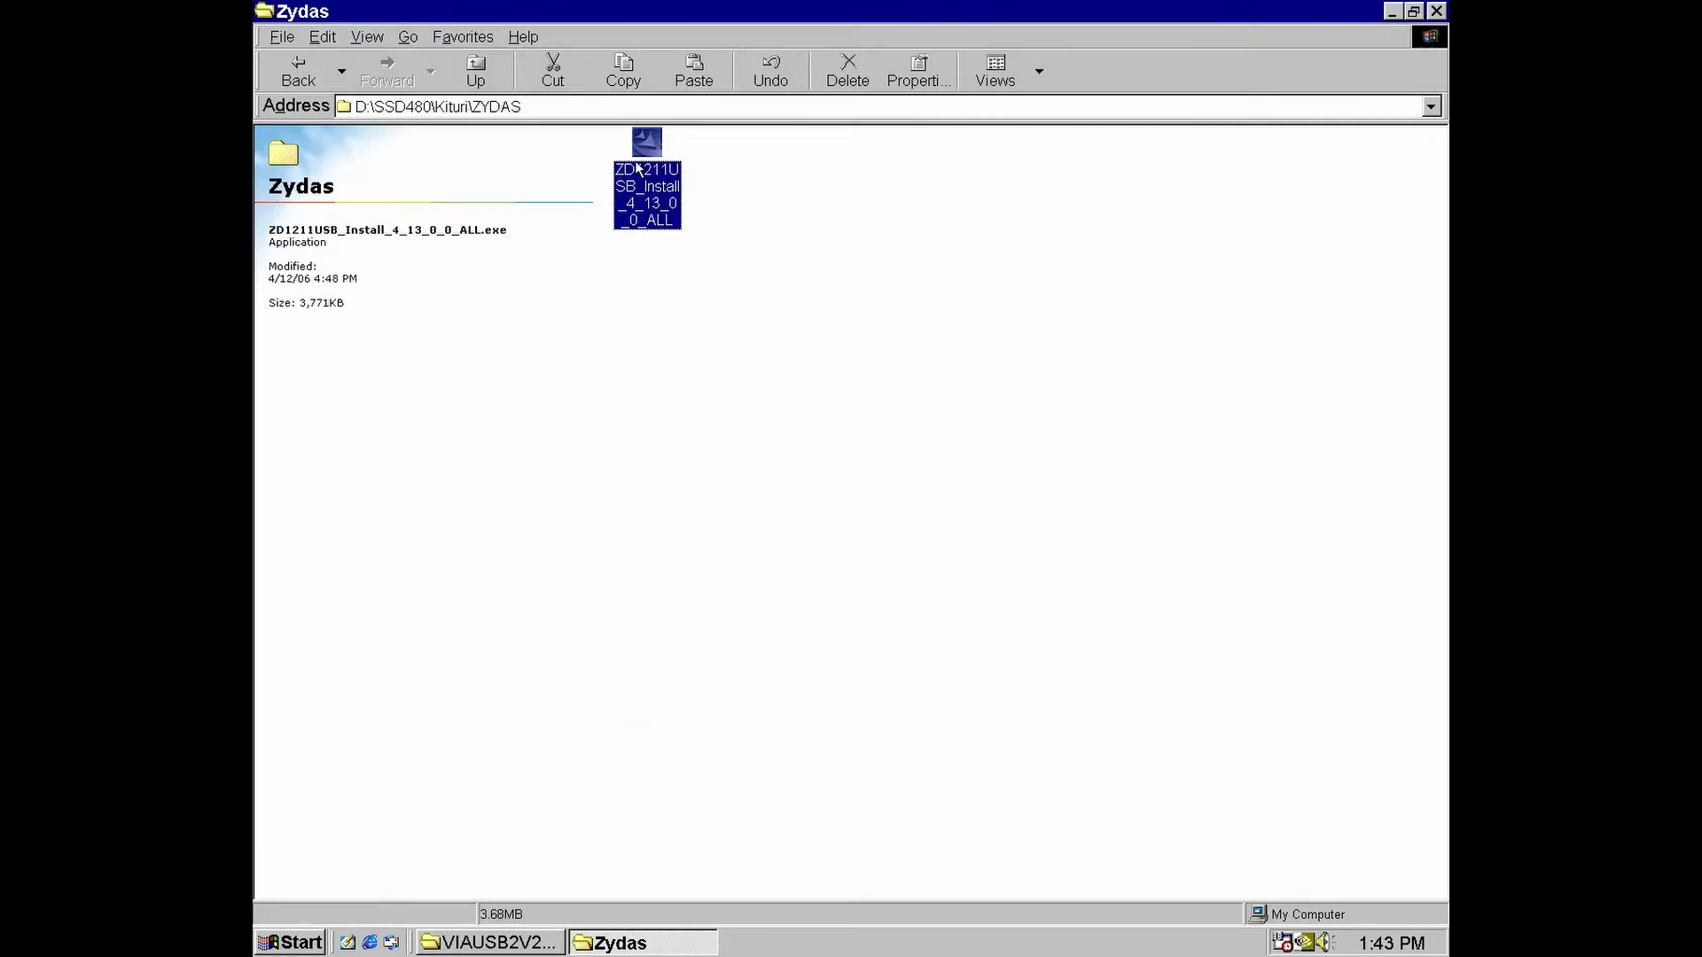
pyautogui.doubleClick(636, 169)
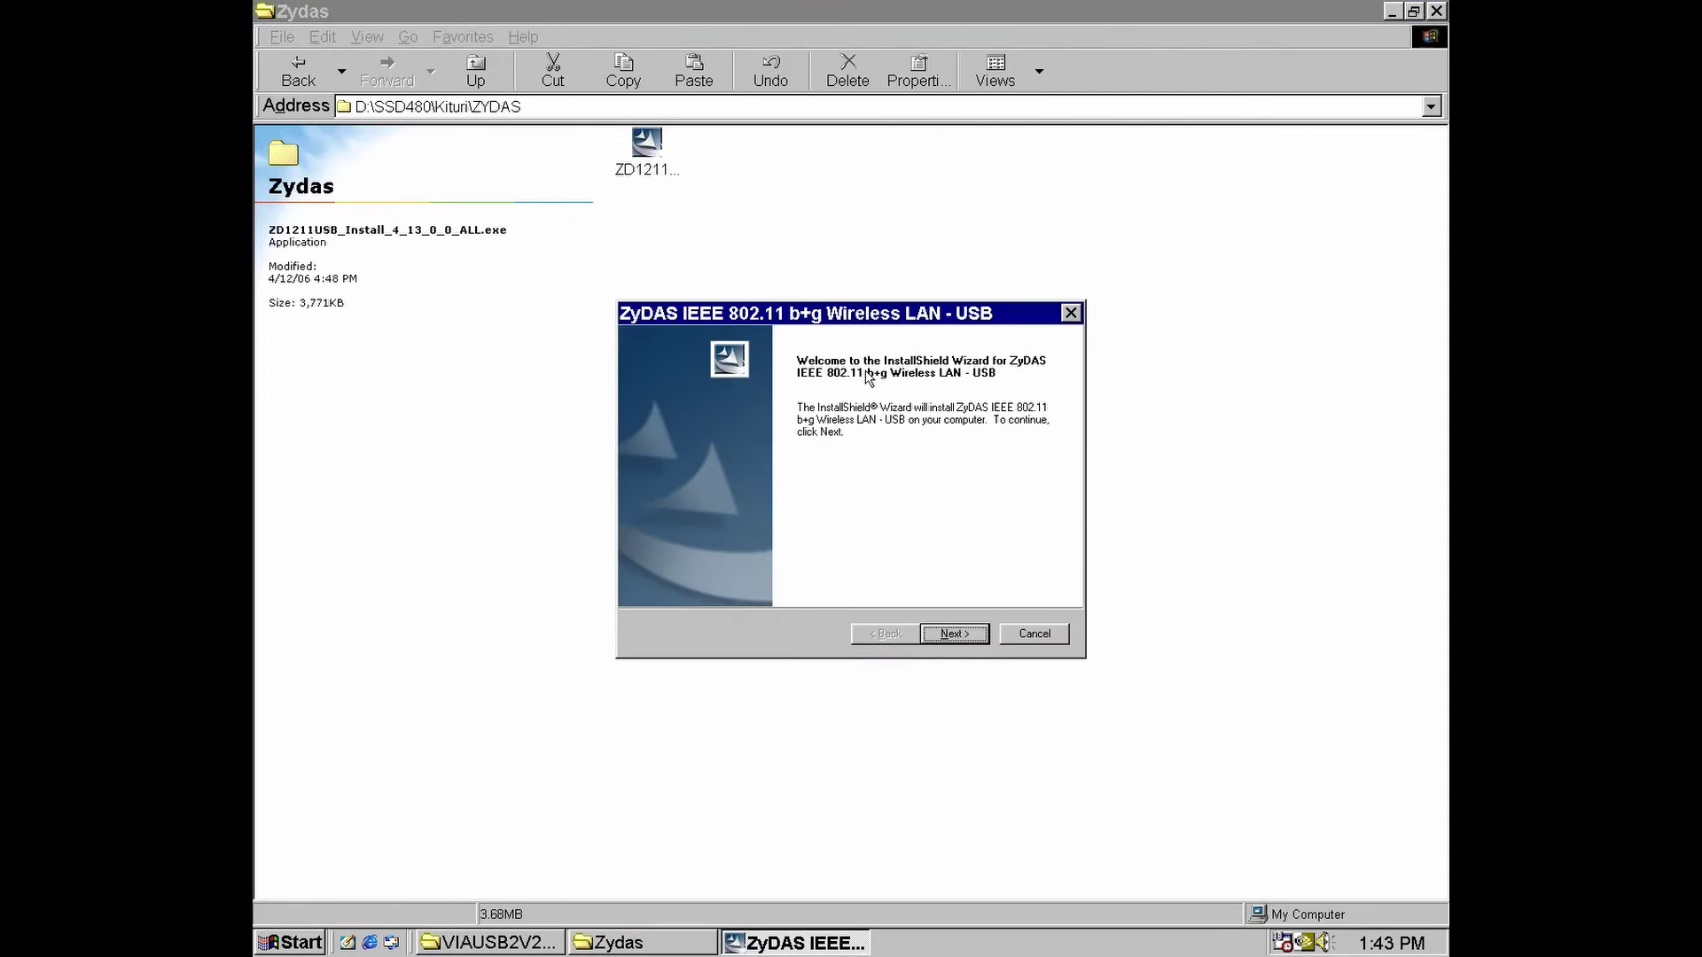
pyautogui.click(951, 633)
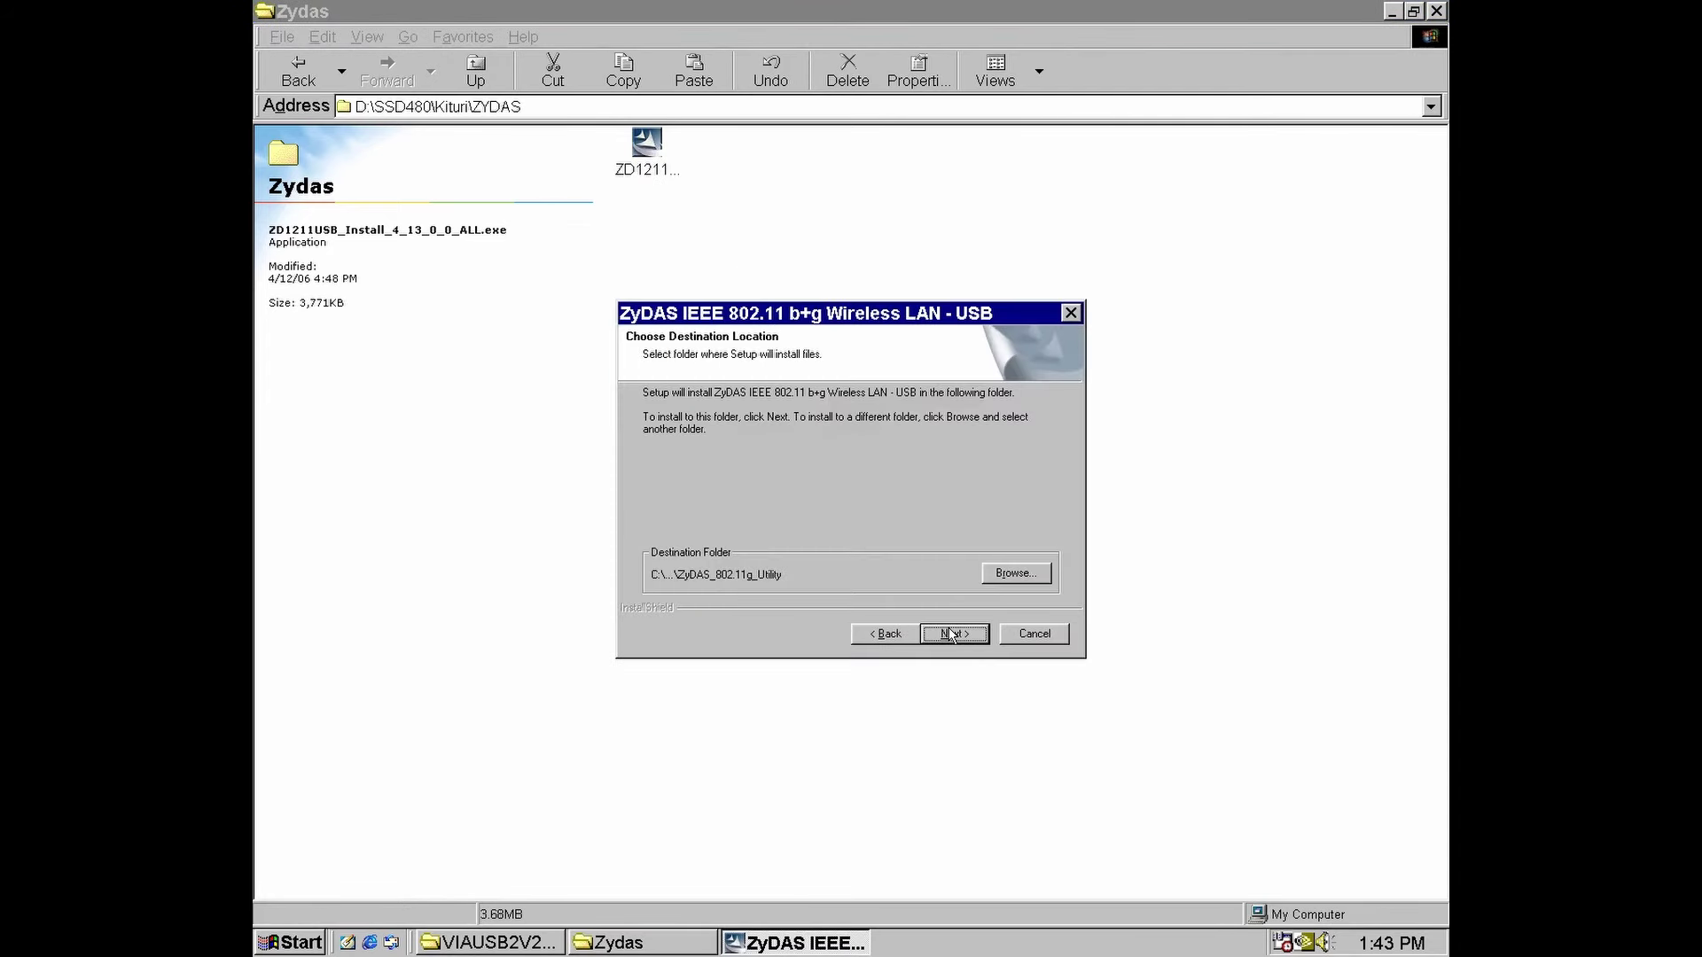
pyautogui.click(951, 633)
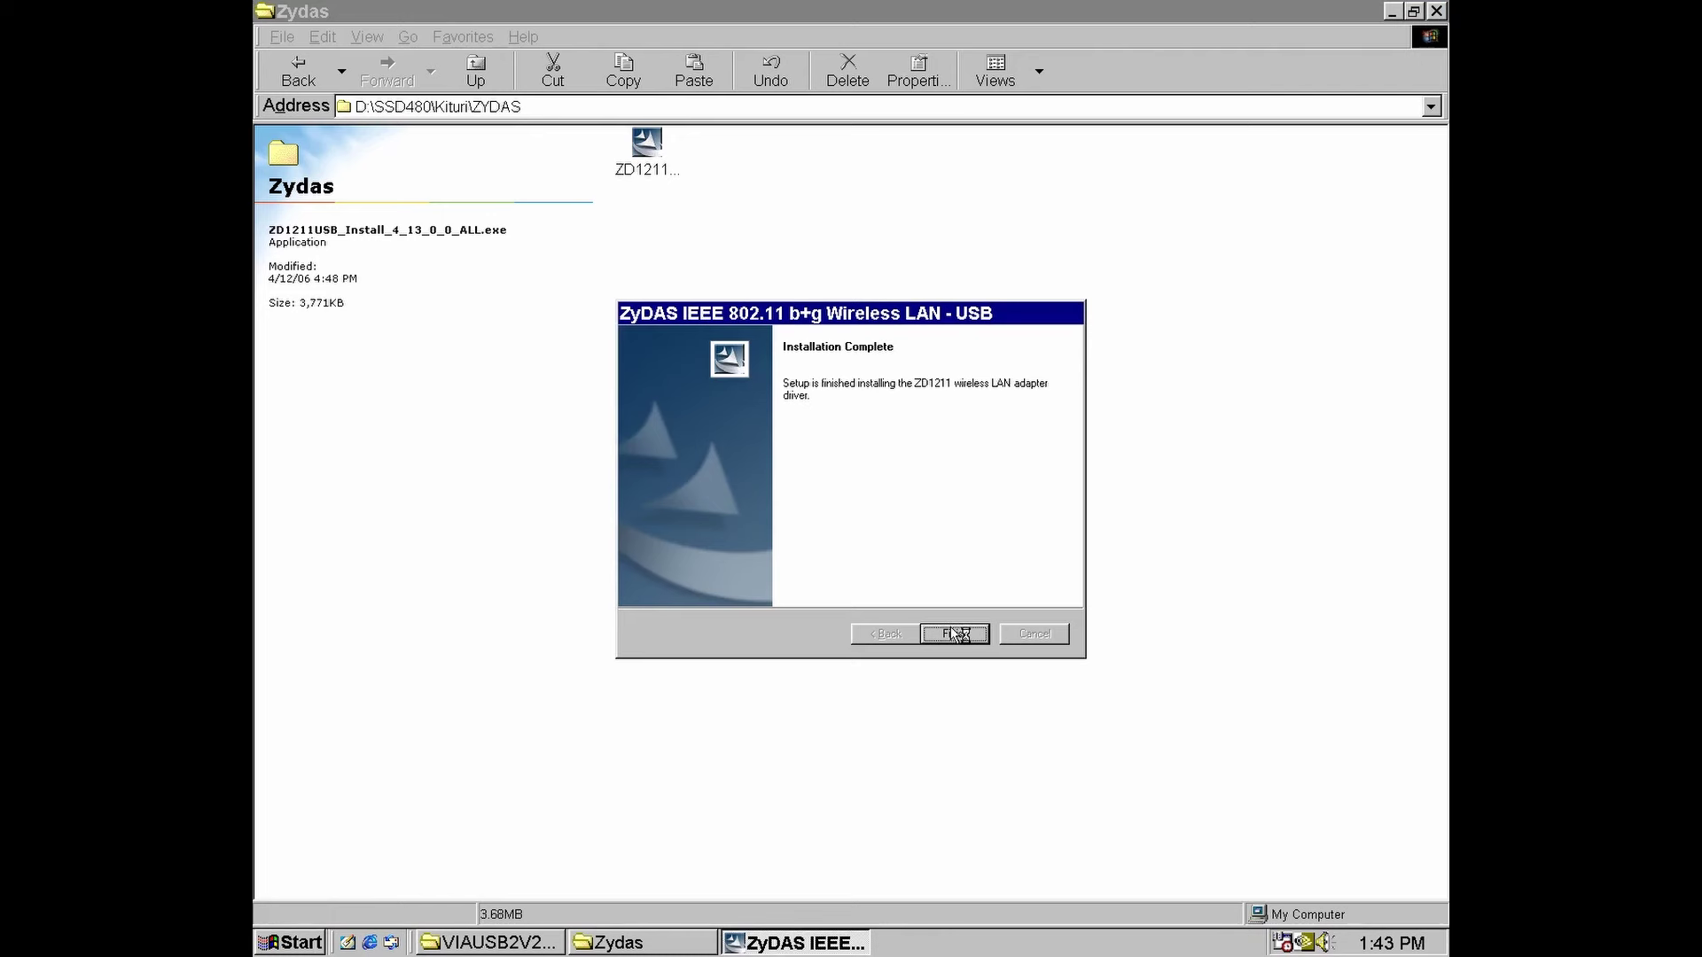
pyautogui.click(952, 636)
pyautogui.click(955, 634)
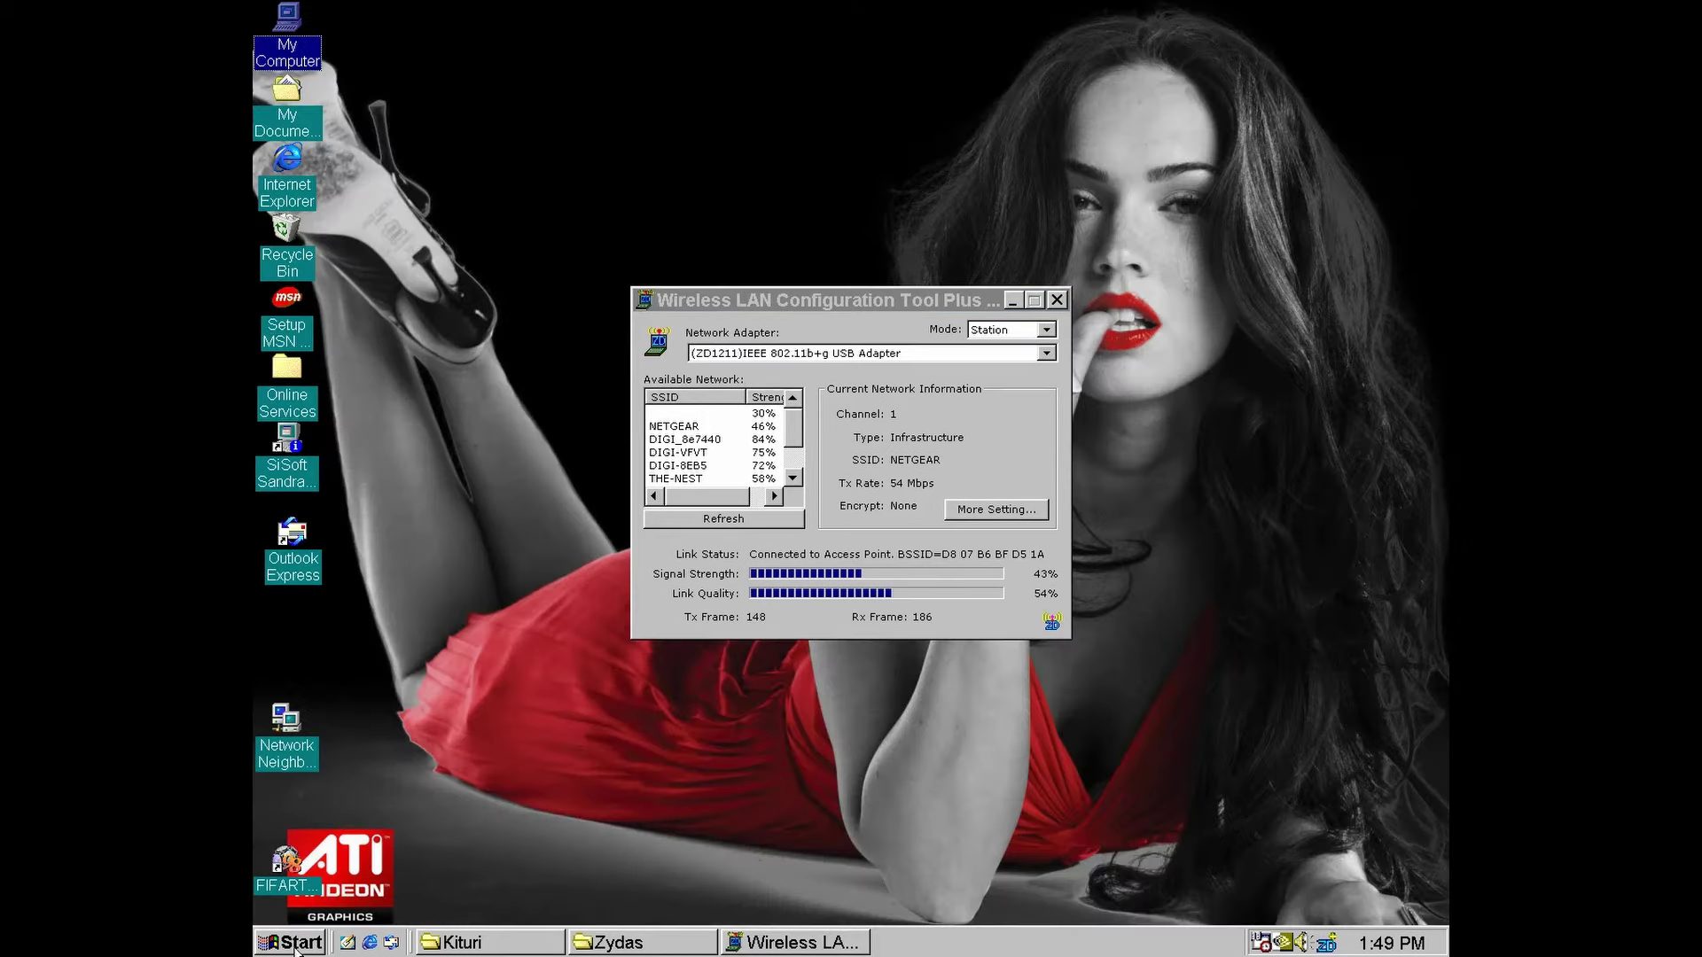
# - With the adapter connected to NETGEAR, open the Start menu's list of installed programs
pyautogui.click(283, 940)
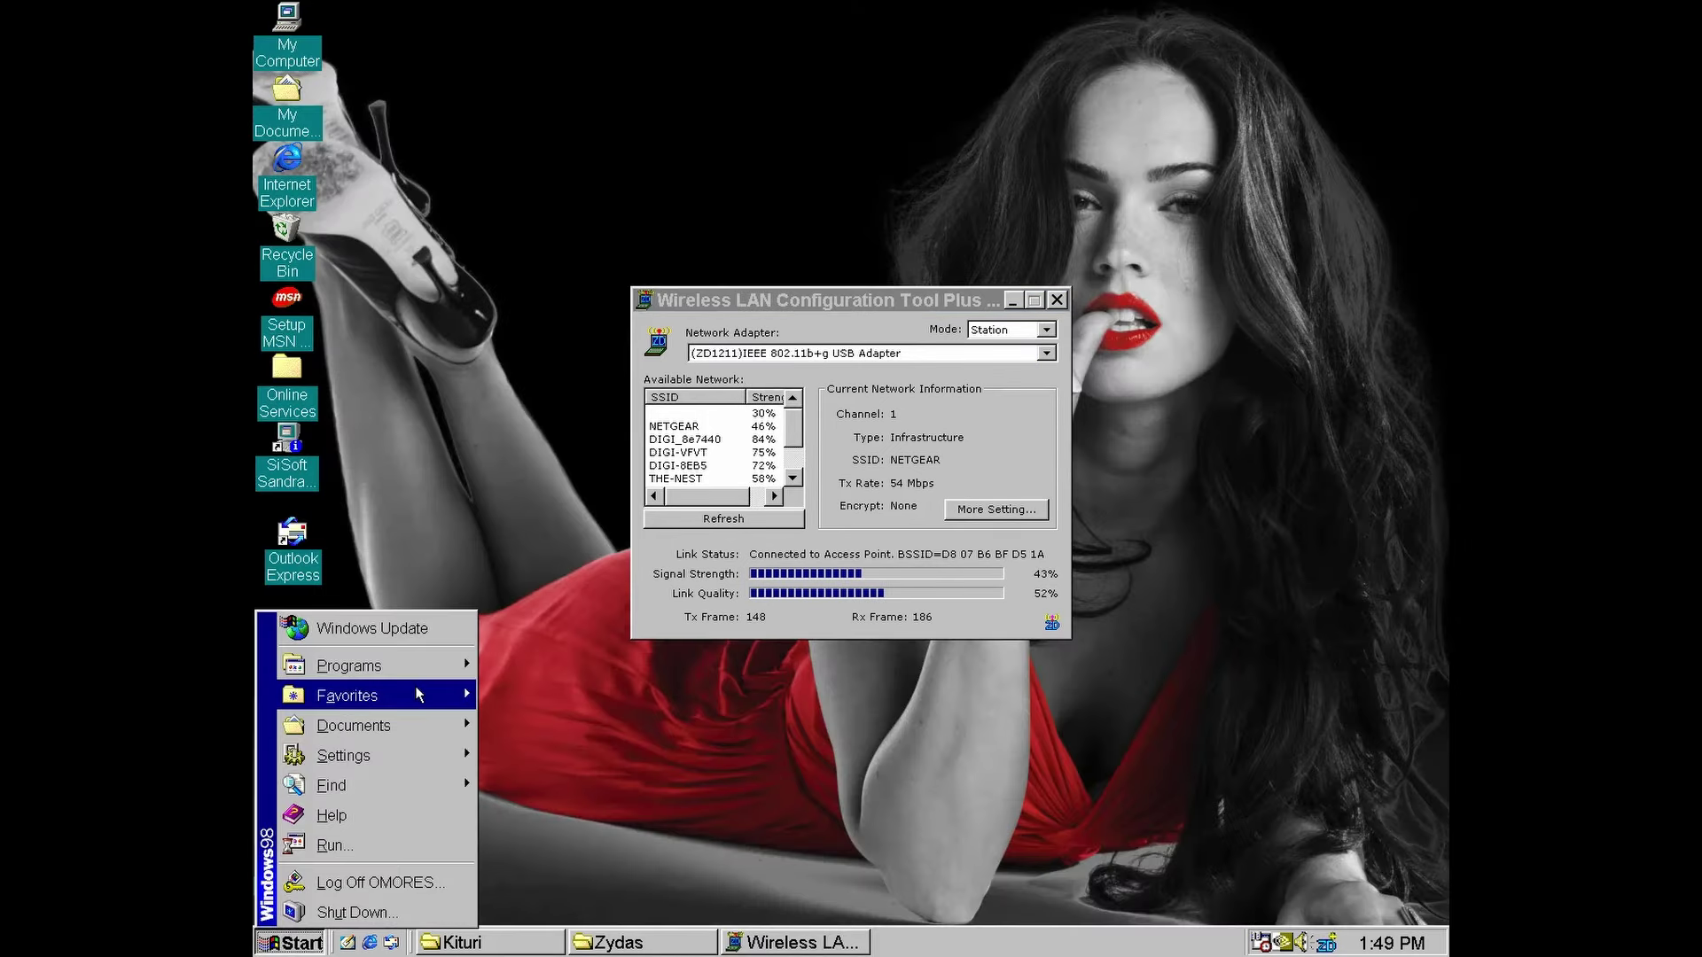
# - Start the Internet connection setup from the Welcome to Windows 98 screen, then close that screen
pyautogui.moveTo(426, 661)
pyautogui.moveTo(643, 667)
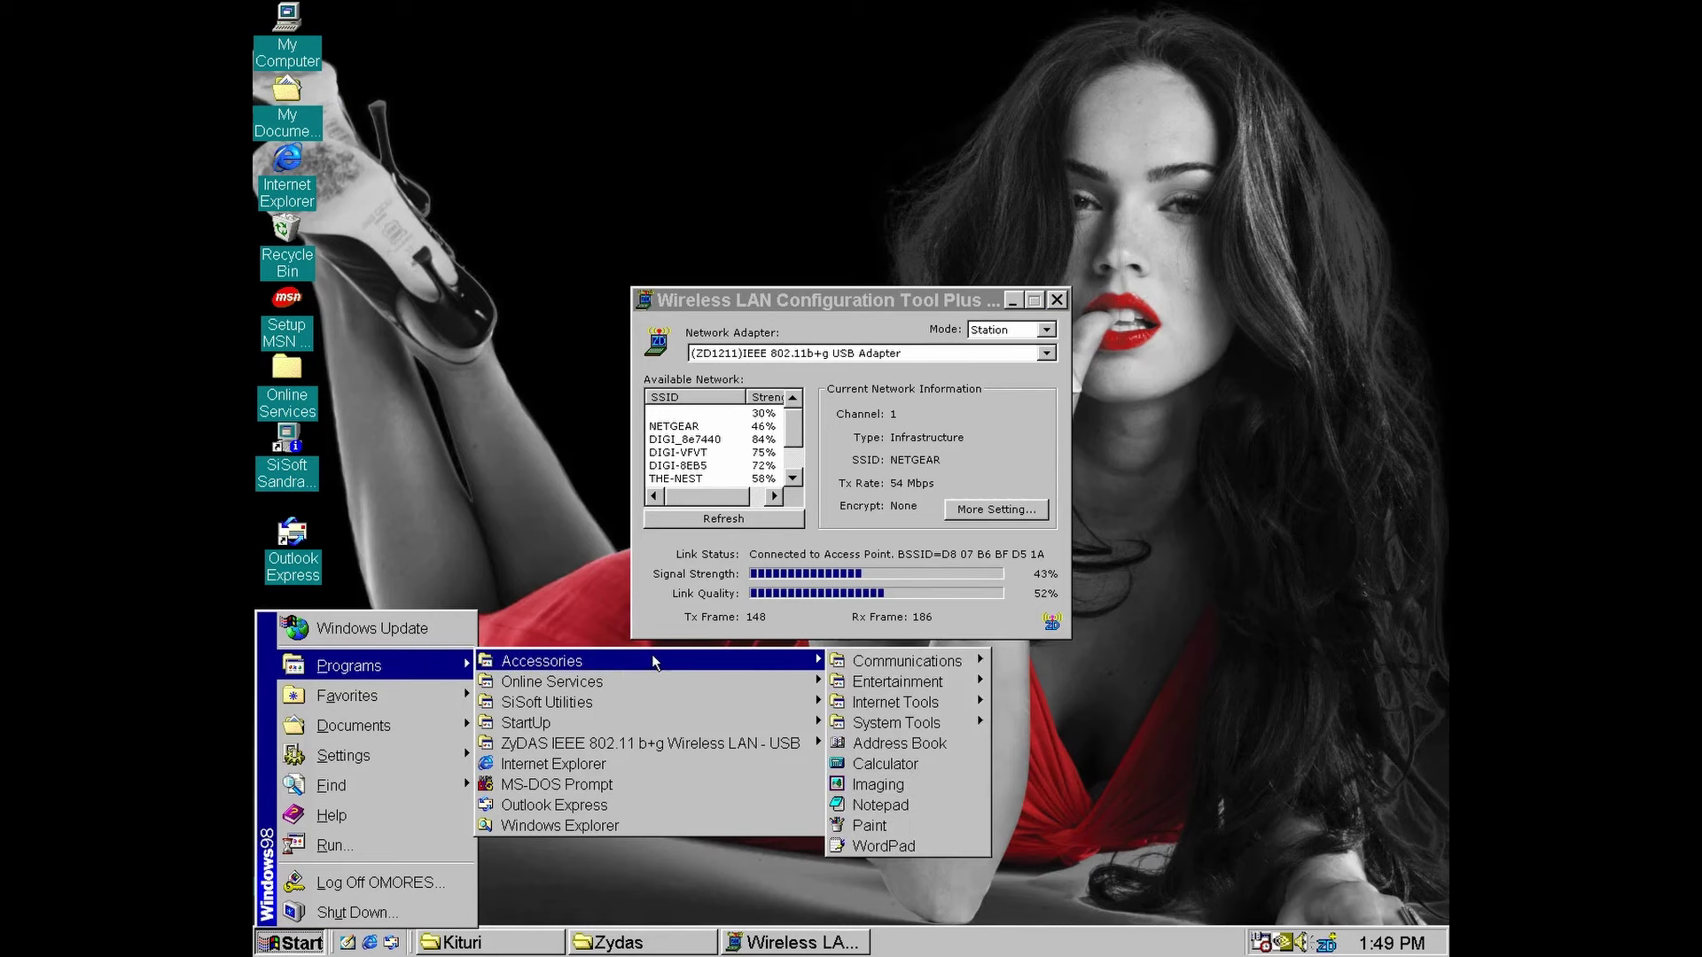
pyautogui.moveTo(950, 725)
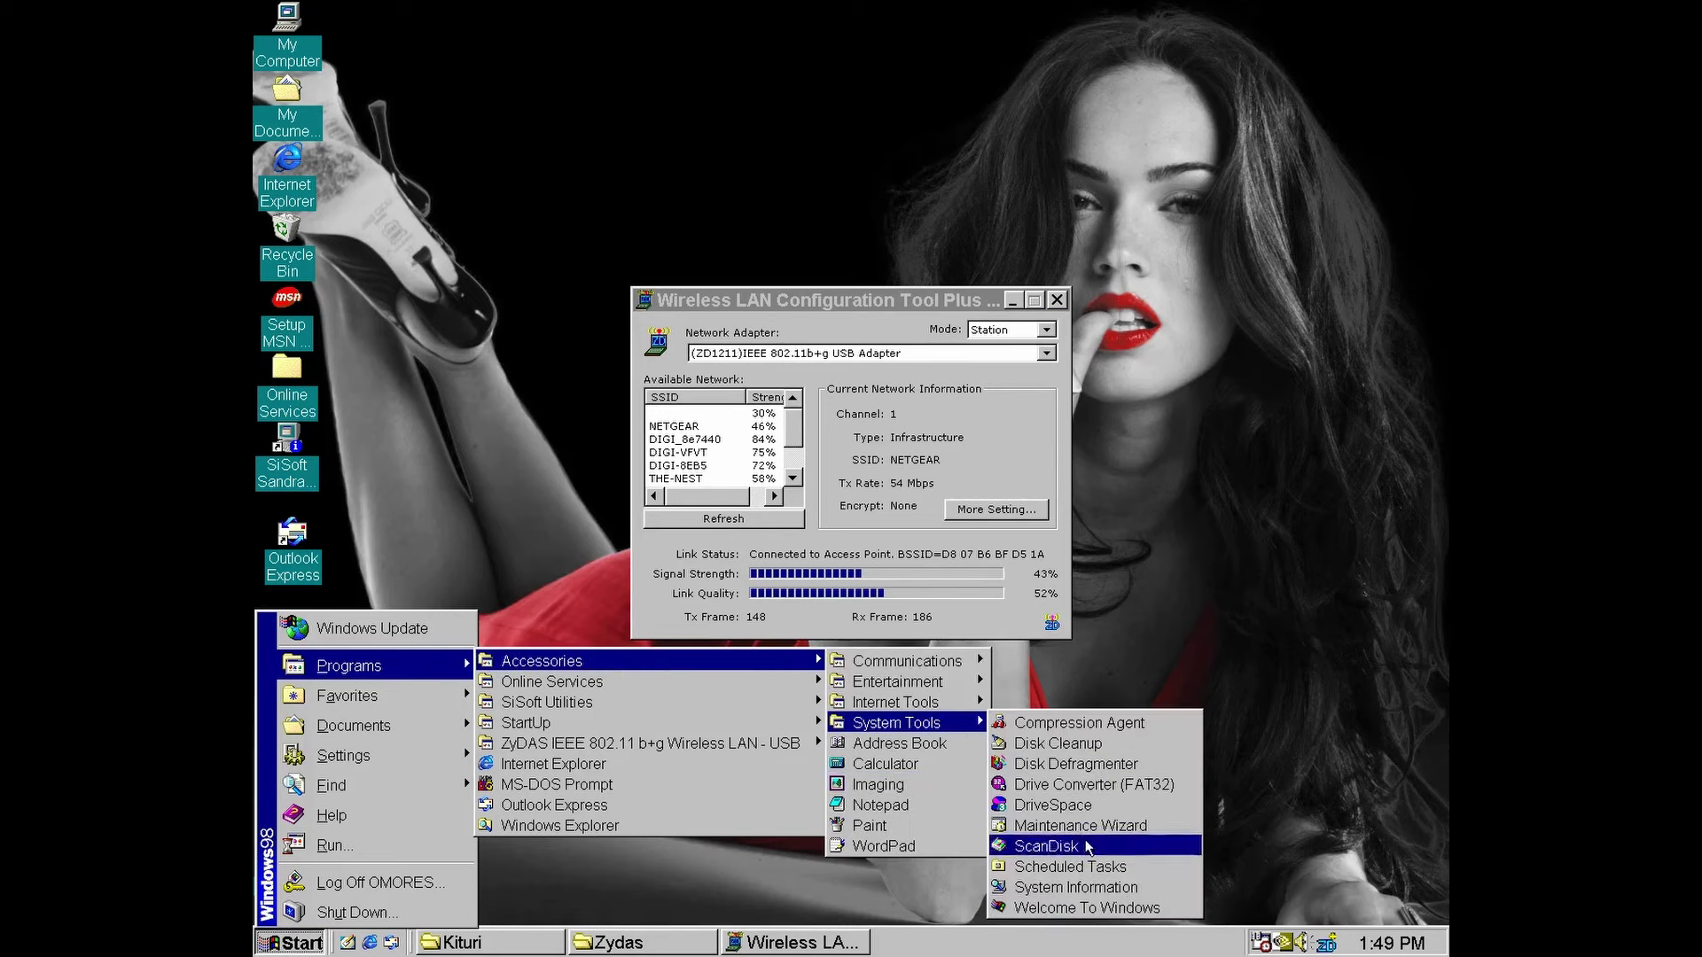
pyautogui.click(1076, 912)
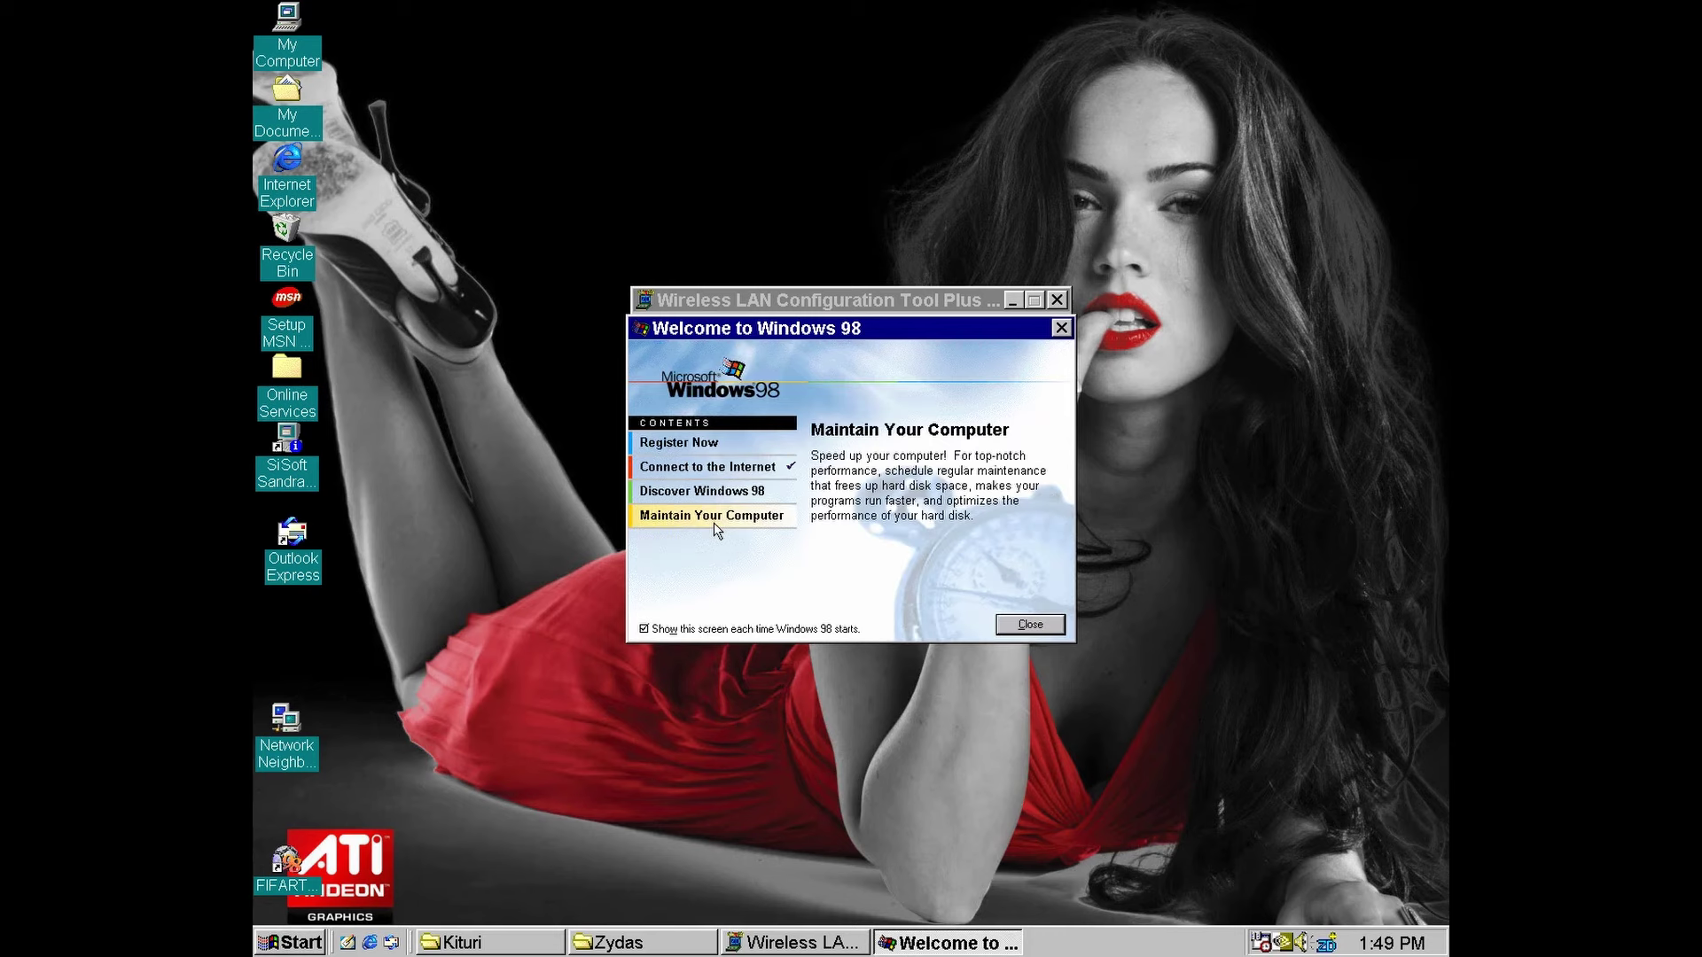
pyautogui.click(716, 469)
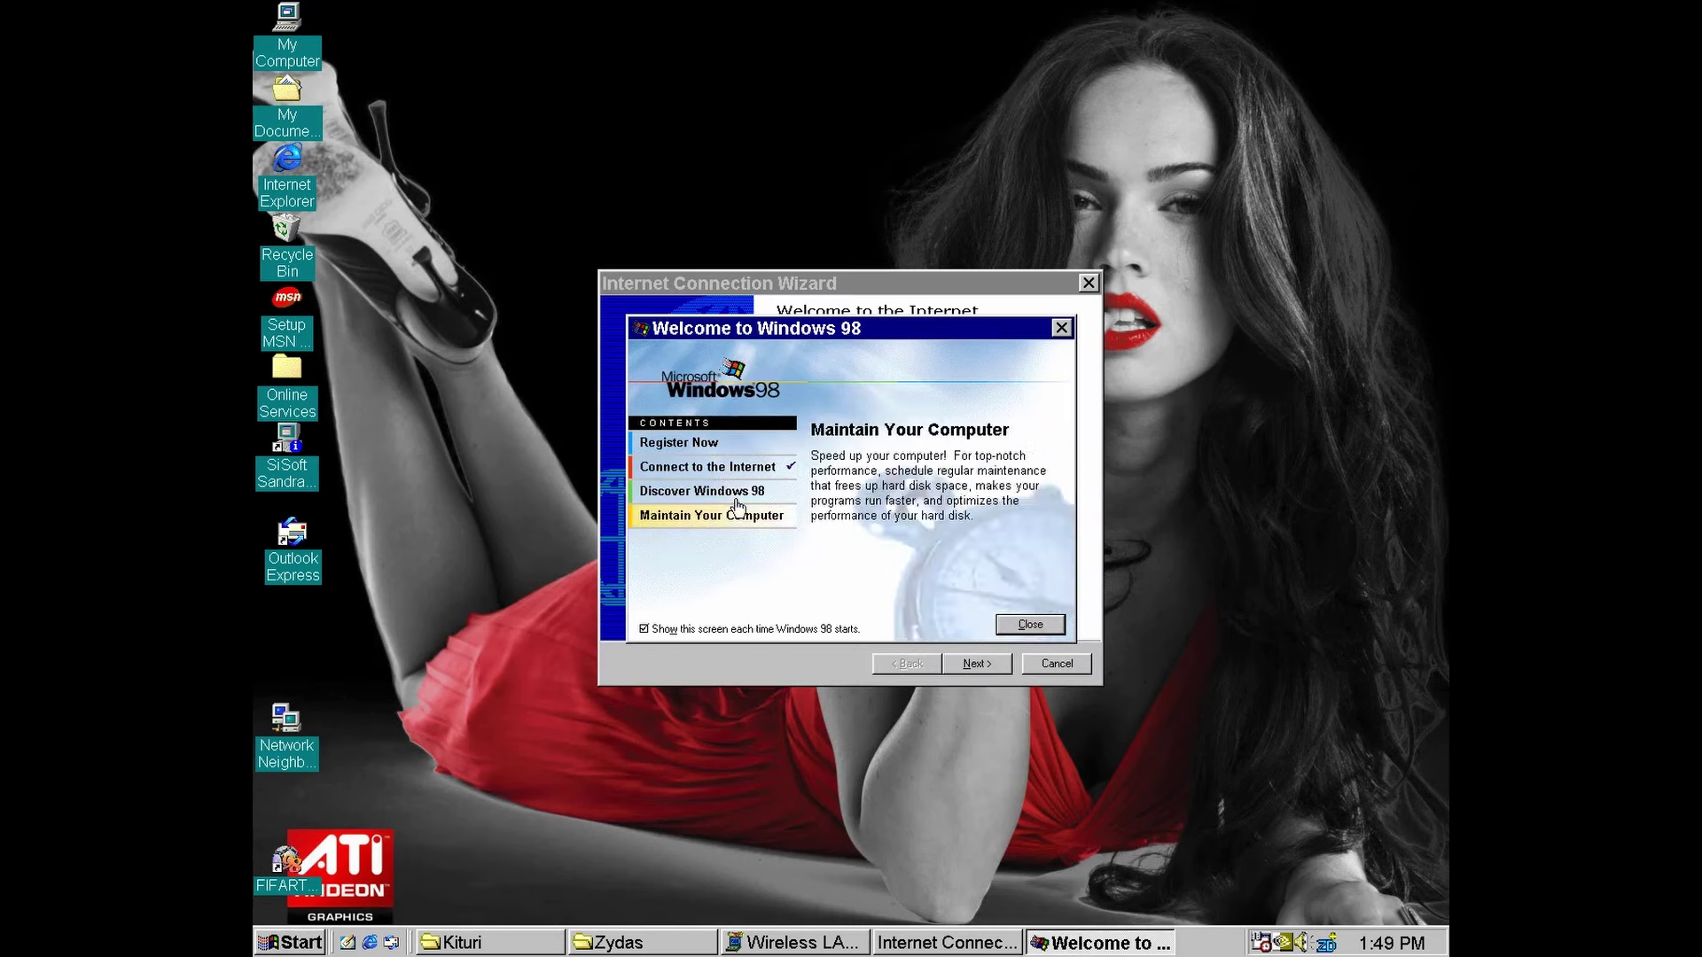
pyautogui.click(1061, 329)
# - Set up the connection through the local area network, decline a mail account, and finish the wizard
pyautogui.click(877, 498)
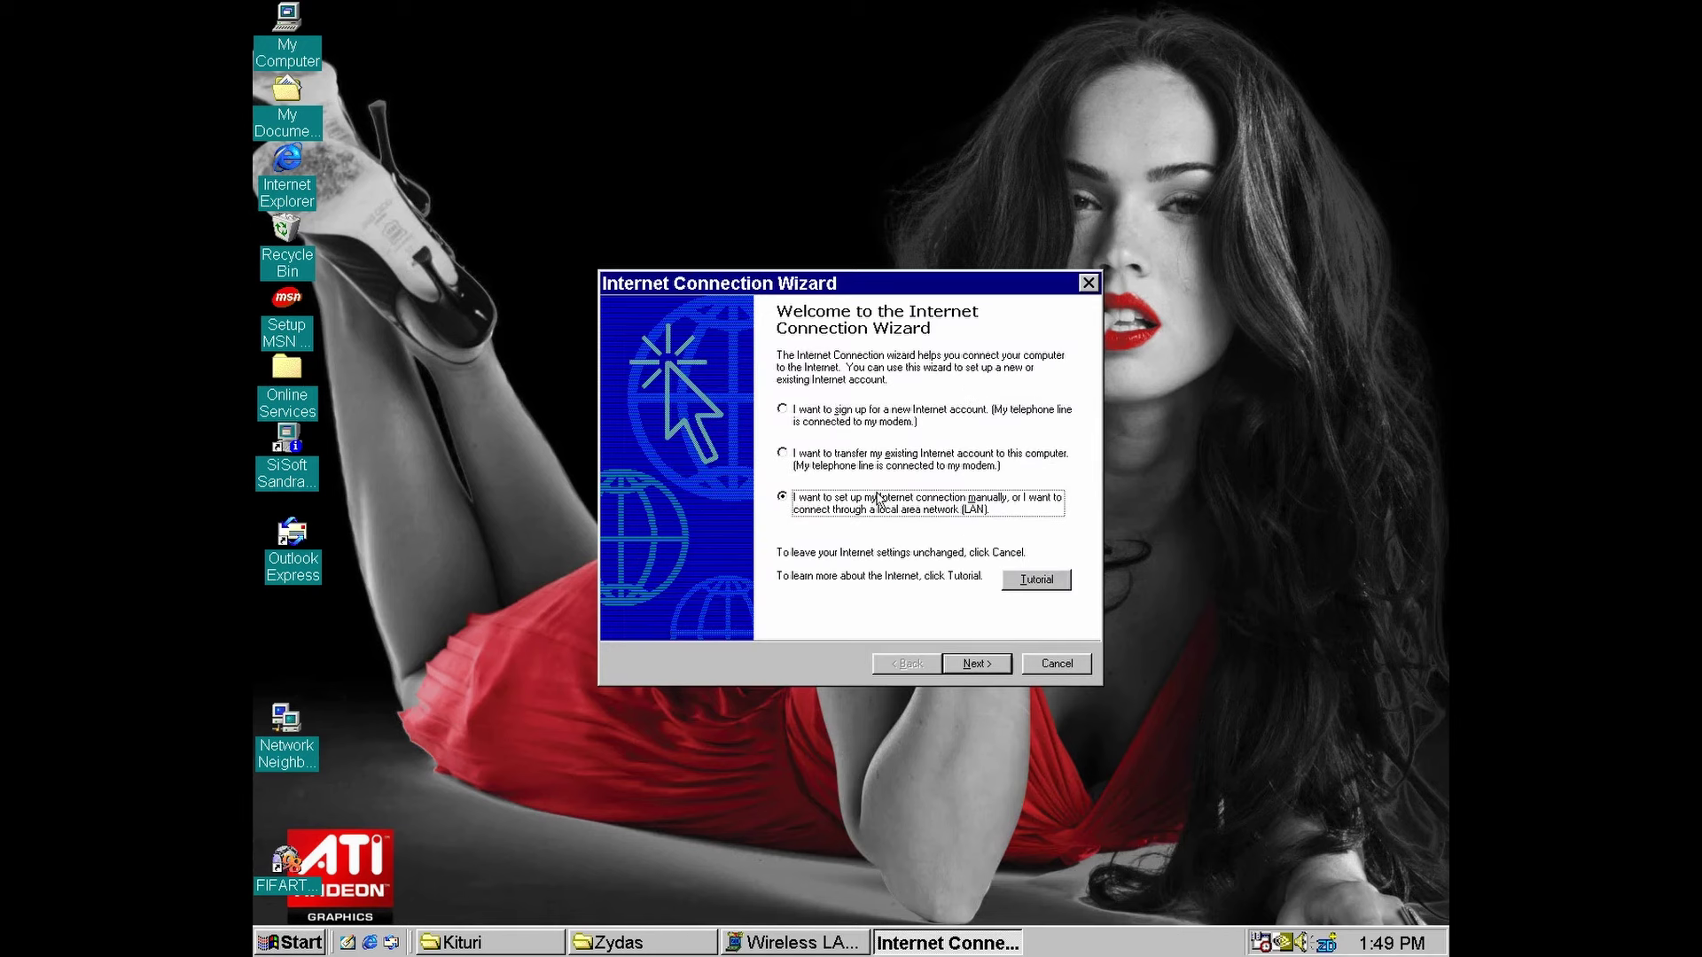
pyautogui.click(986, 667)
pyautogui.click(807, 512)
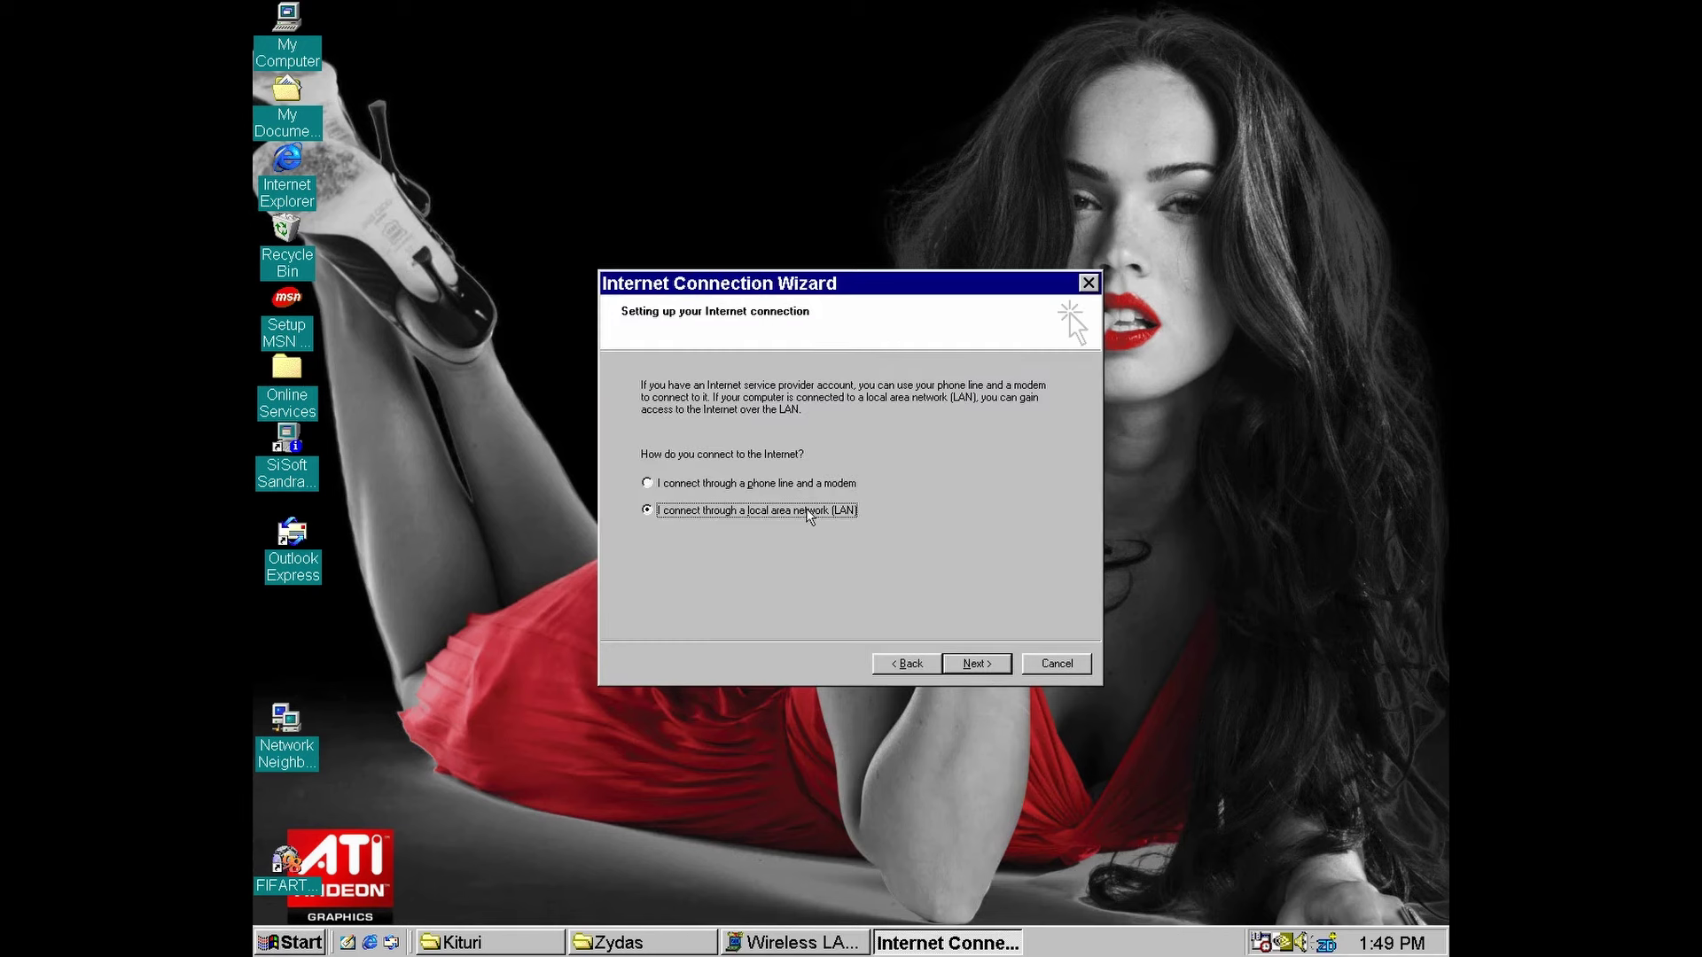
pyautogui.click(974, 663)
pyautogui.click(974, 666)
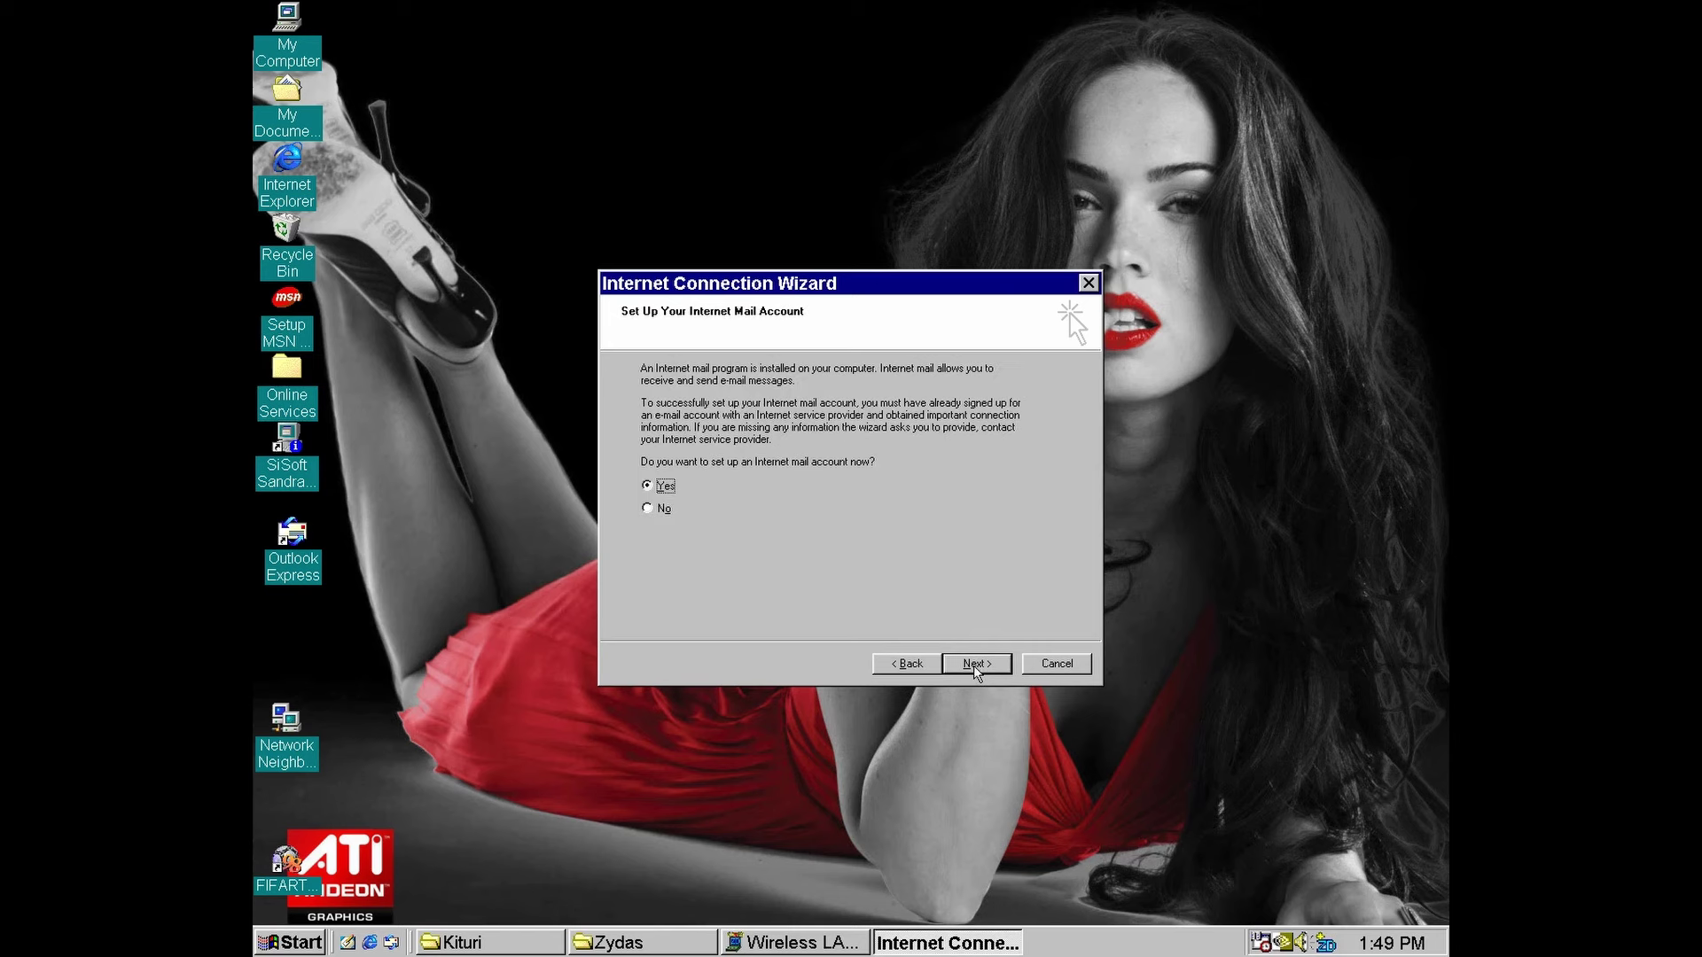
pyautogui.click(662, 509)
pyautogui.click(974, 664)
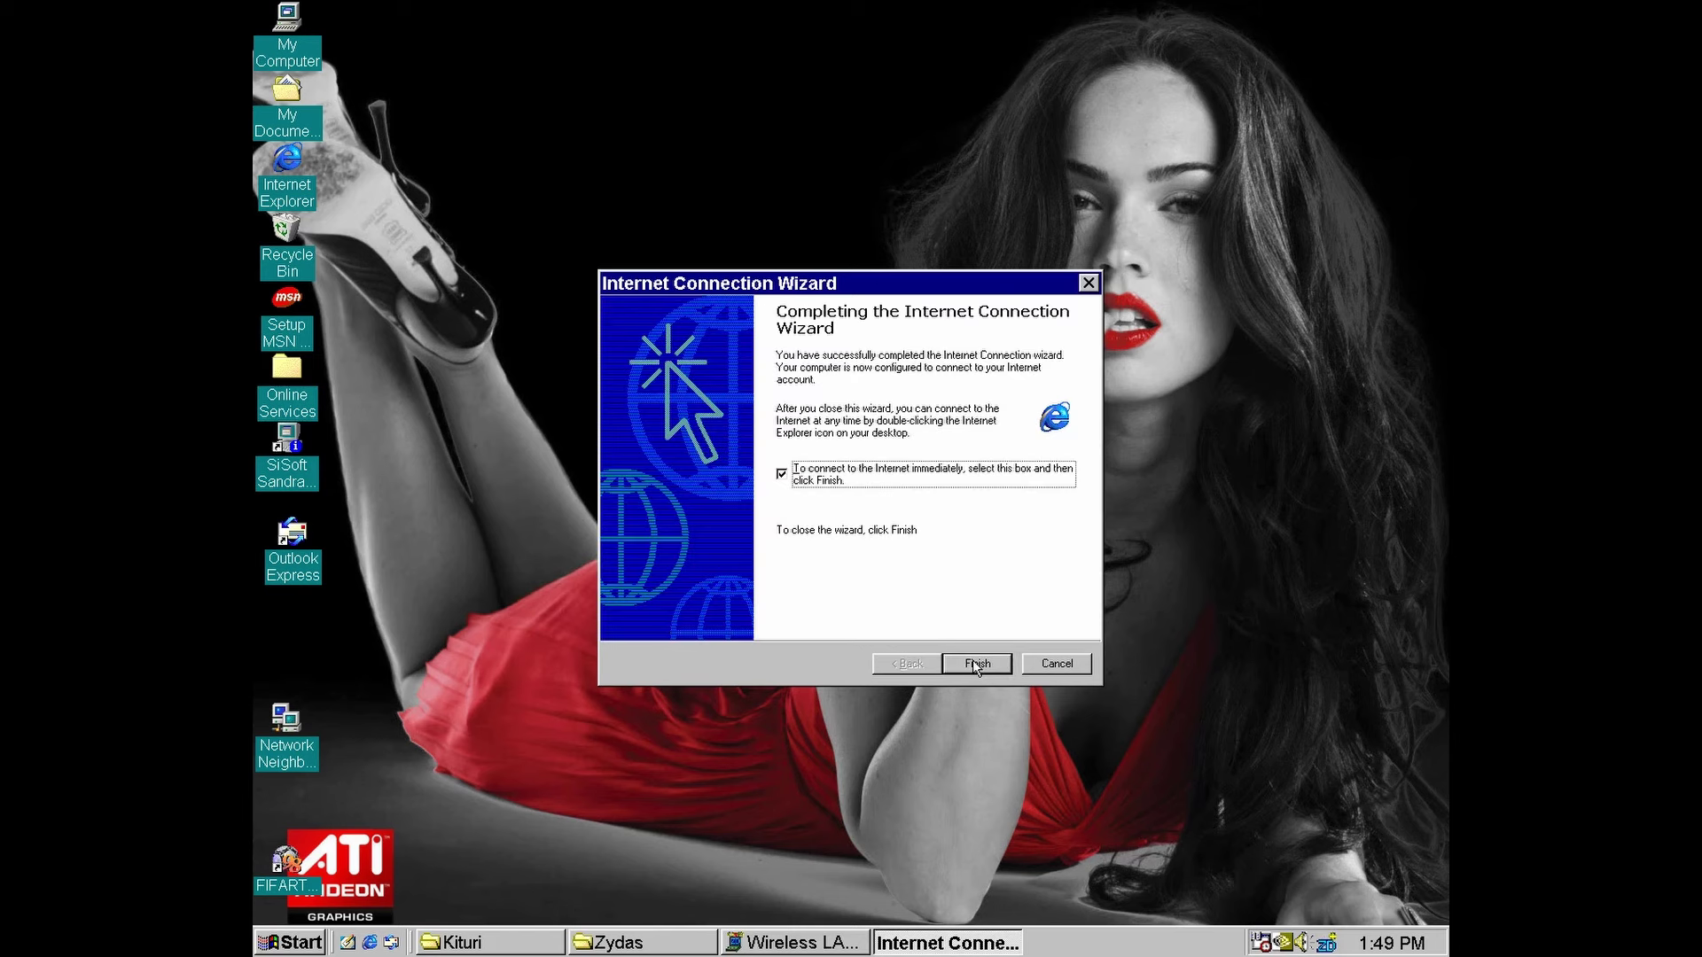
pyautogui.click(976, 664)
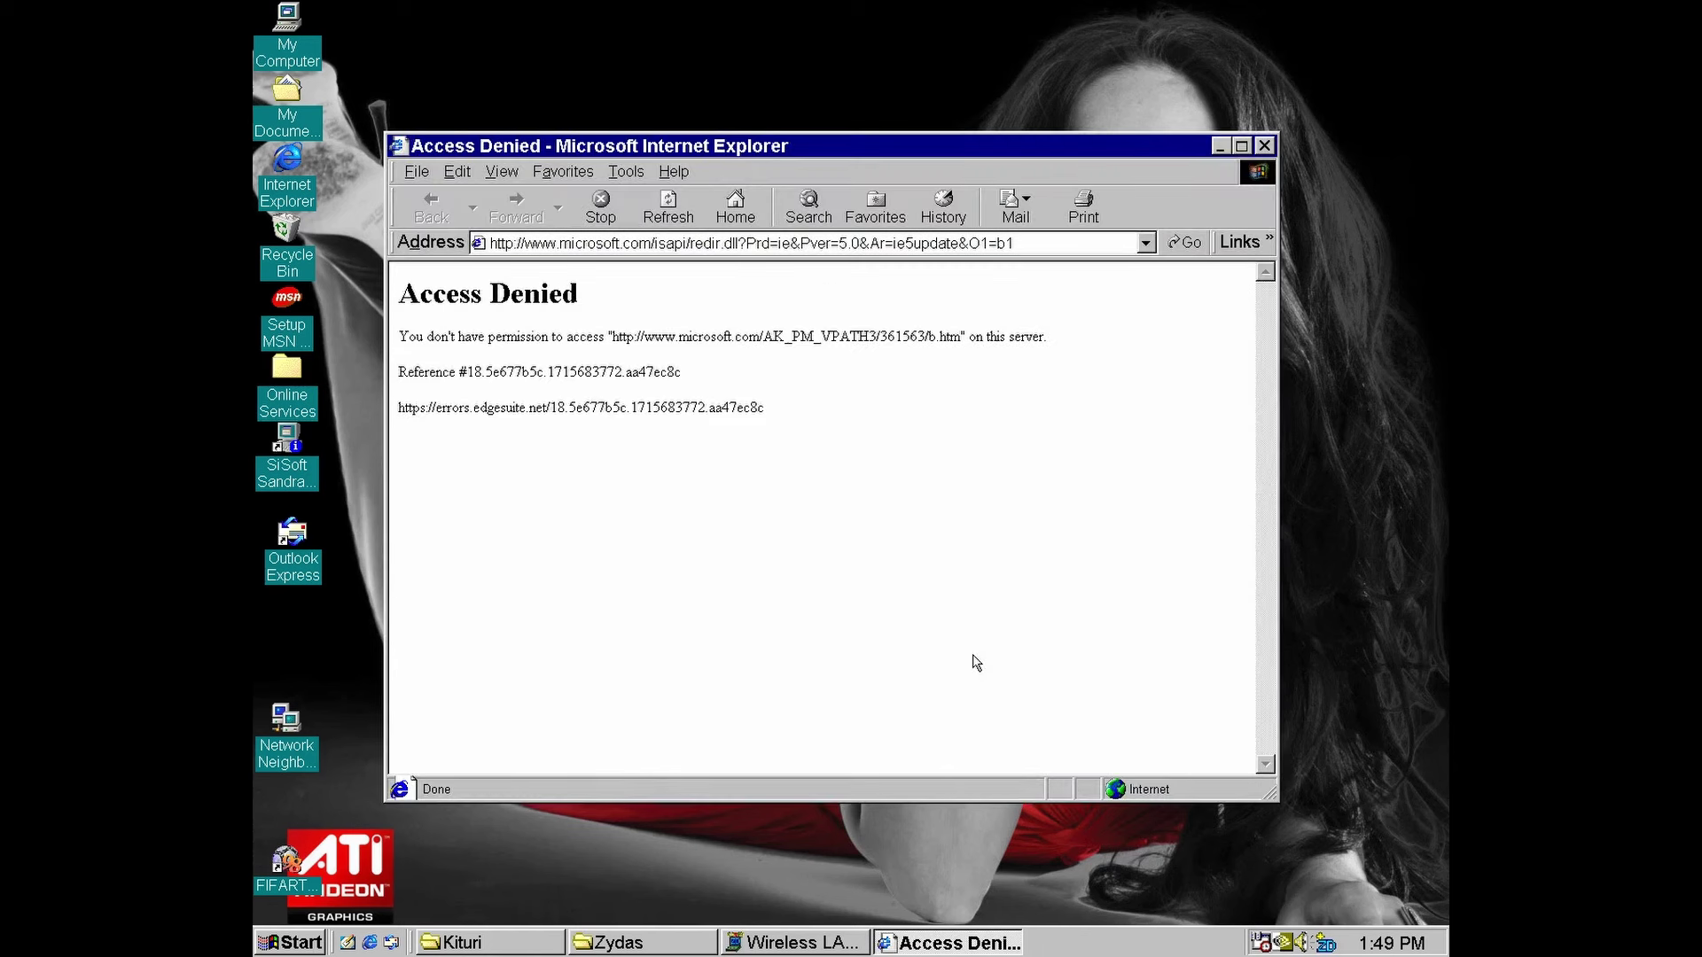
# - Select the whole ie5update Access Denied URL in Internet Explorer's Address bar
pyautogui.click(861, 241)
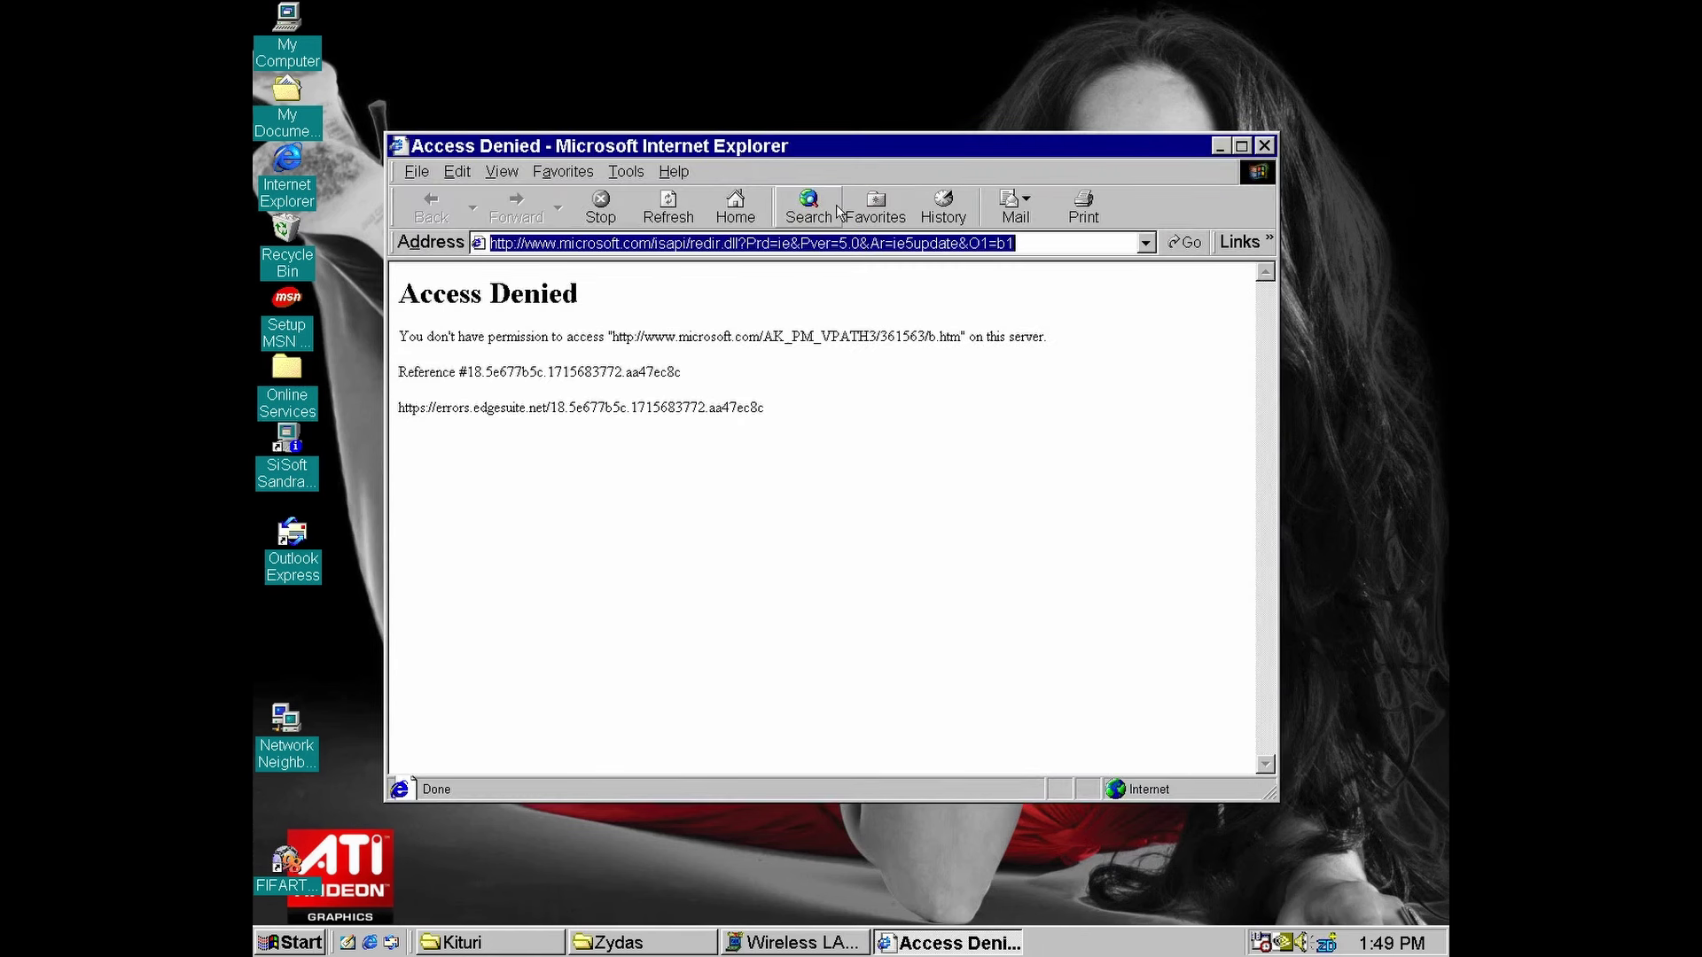